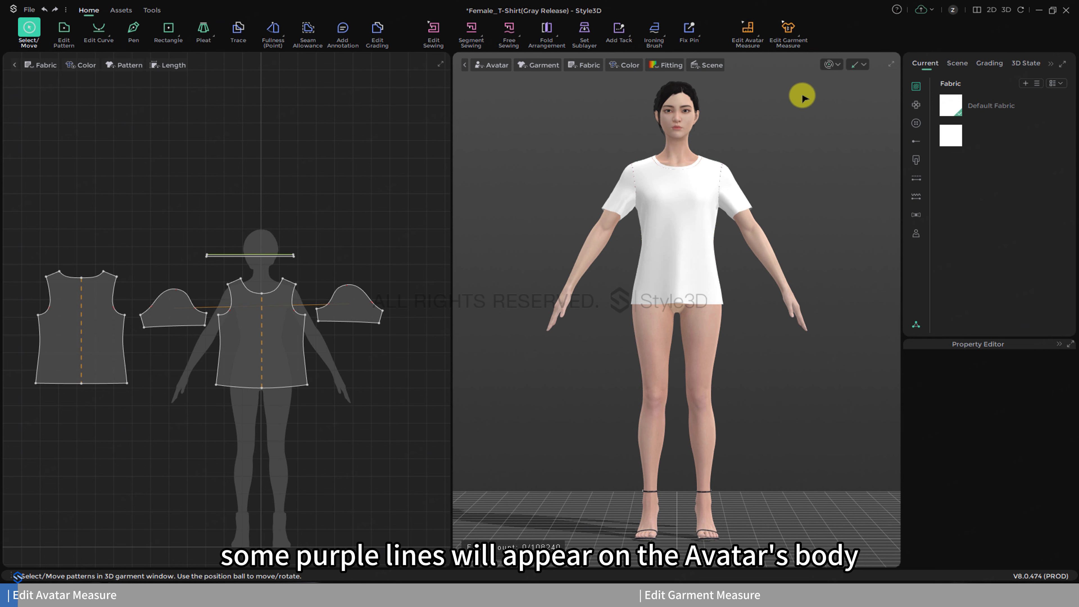
# Step: Activate the Surface Circumference Measure tool and hide the T-shirt so the avatar's body is exposed
pyautogui.click(748, 34)
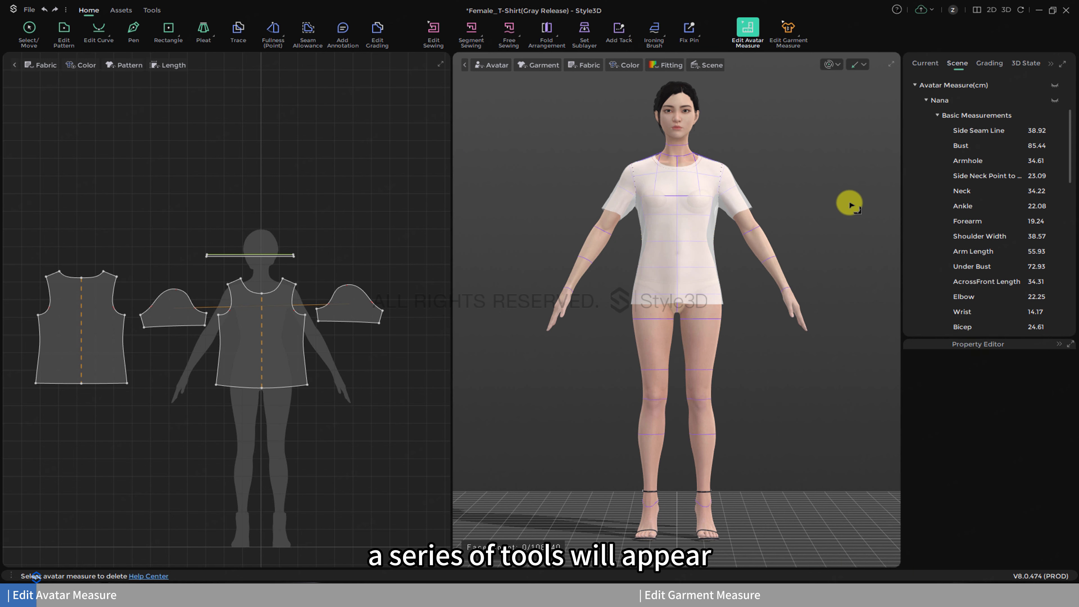
pyautogui.click(758, 36)
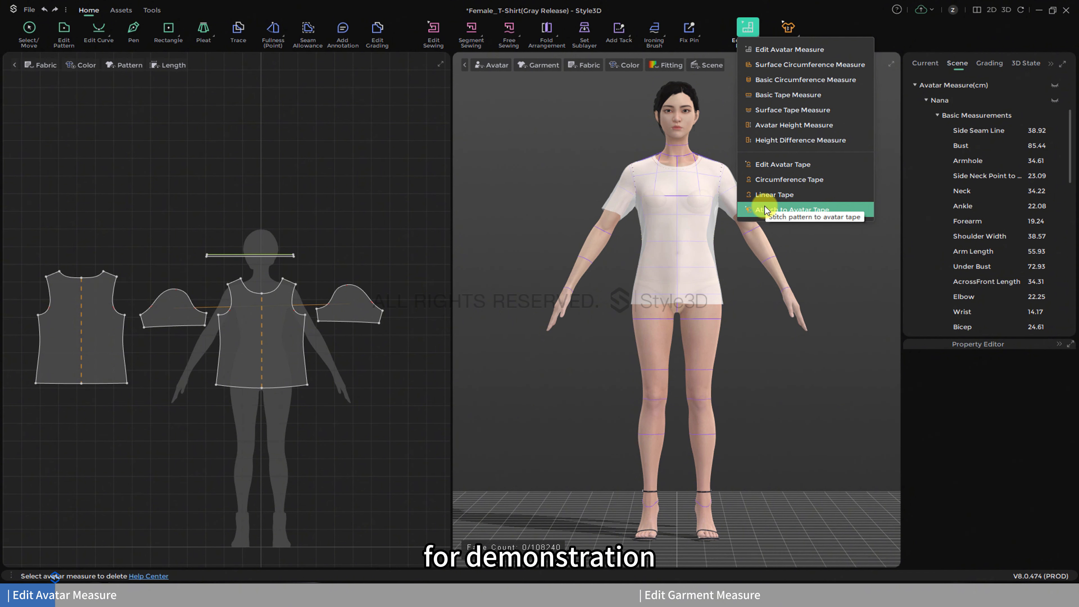
pyautogui.click(789, 66)
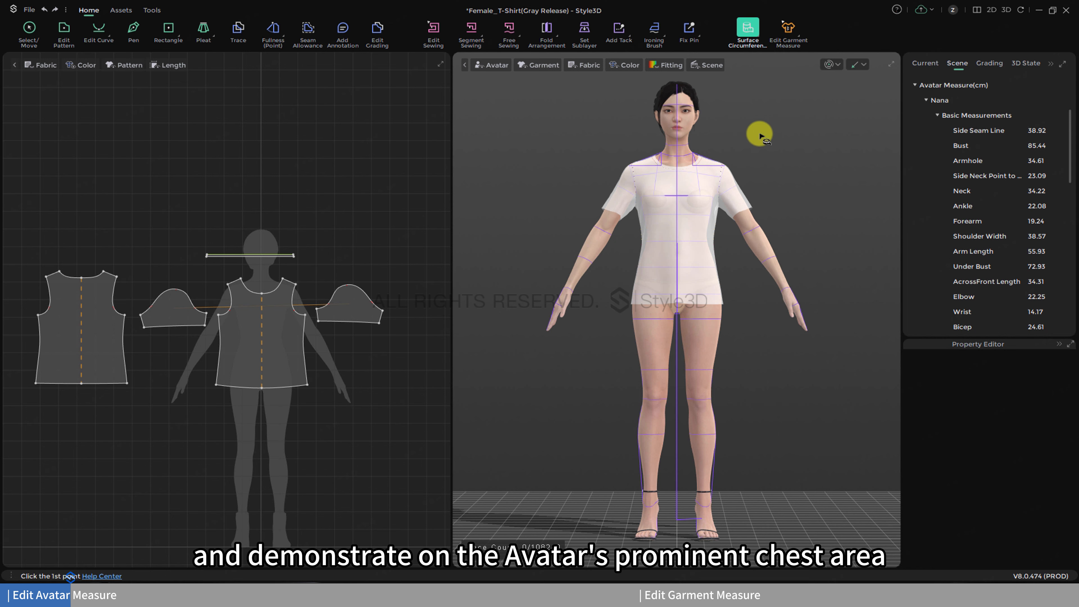
pyautogui.hotkey('shift', 'c')
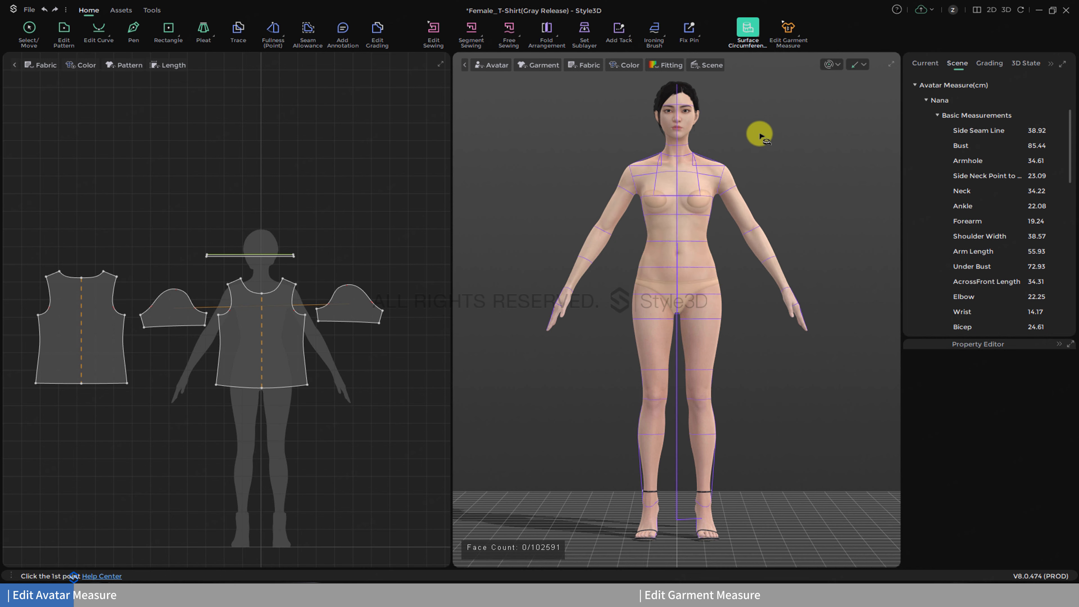
# Step: Add a horizontal surface circumference measurement around the avatar's chest at bust level
pyautogui.scroll(5, 694, 183)
pyautogui.moveTo(688, 140); pyautogui.dragTo(657, 254, button='middle')
pyautogui.scroll(4, 657, 251)
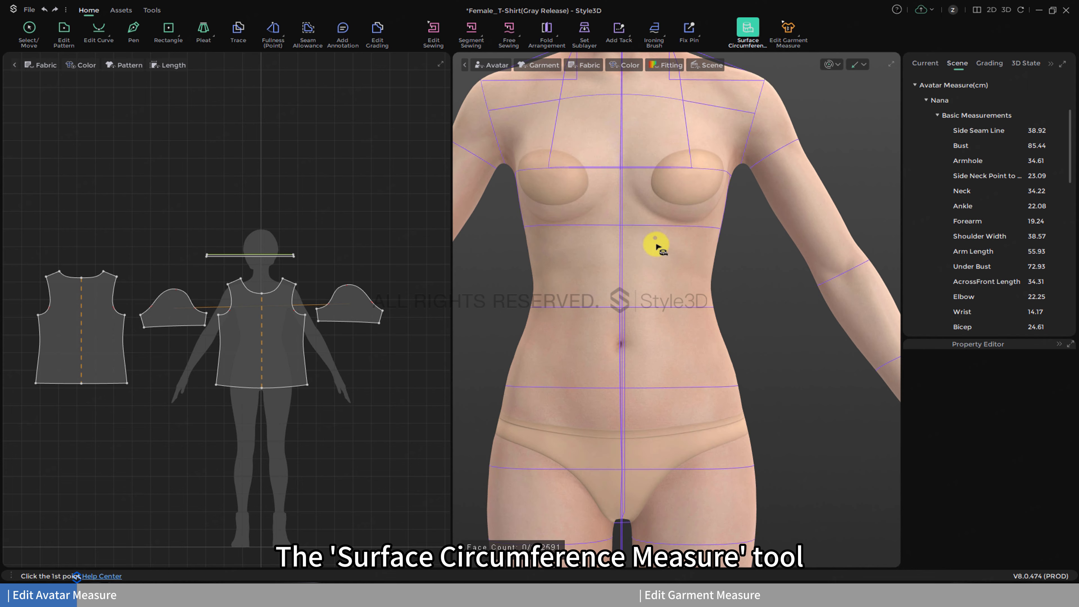
pyautogui.moveTo(561, 209); pyautogui.dragTo(675, 288, button='middle')
pyautogui.moveTo(675, 288); pyautogui.dragTo(692, 316, button='right')
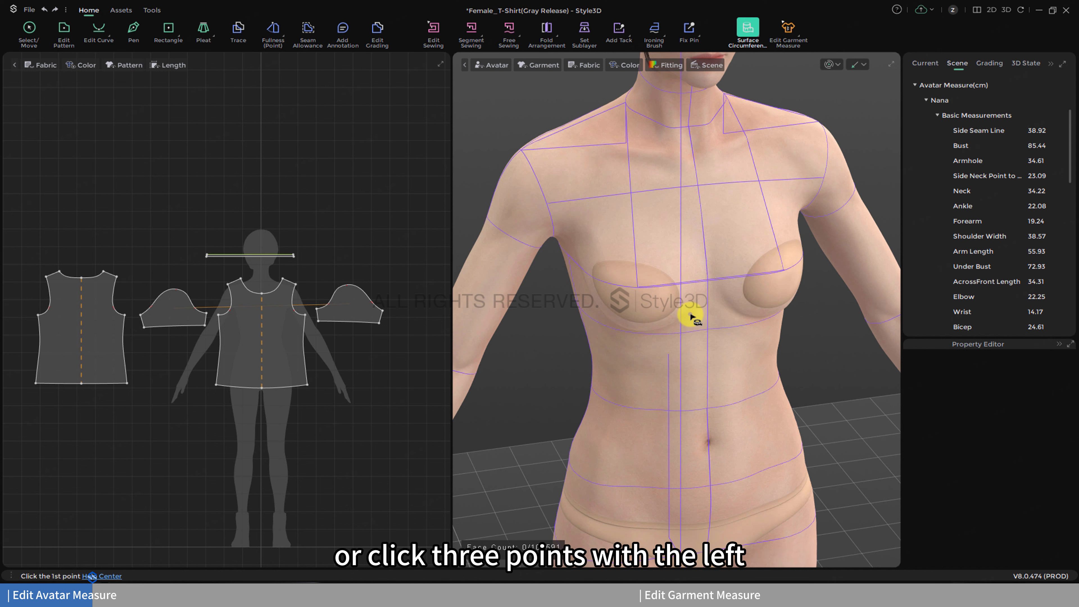
pyautogui.click(643, 300)
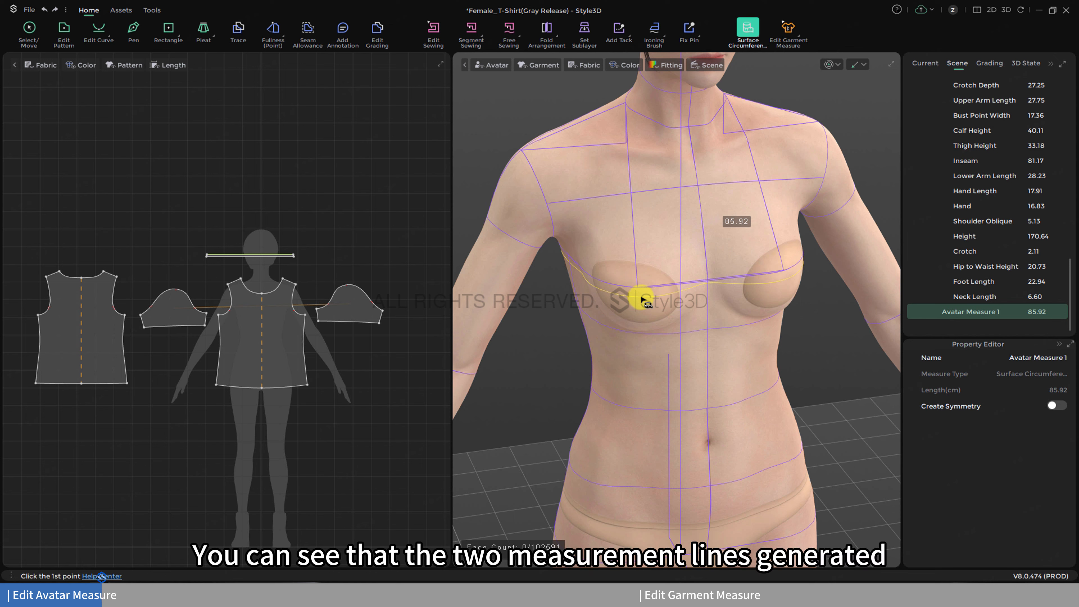
# Step: Add a second surface circumference measurement around the chest from custom points, slightly below the first one
pyautogui.click(640, 302)
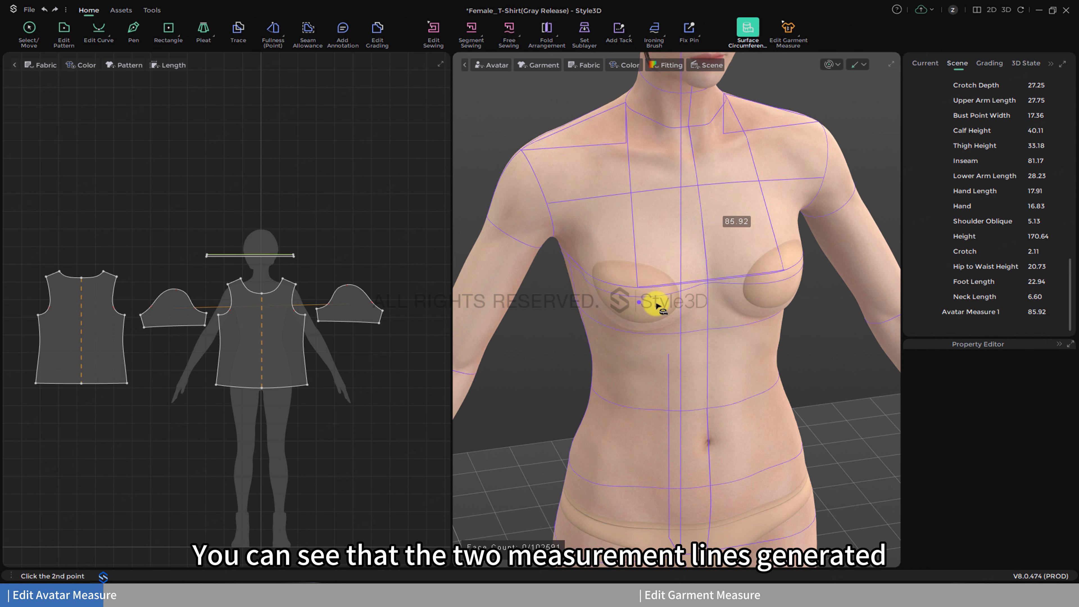
pyautogui.click(794, 291)
pyautogui.moveTo(795, 311); pyautogui.dragTo(790, 315, button='right')
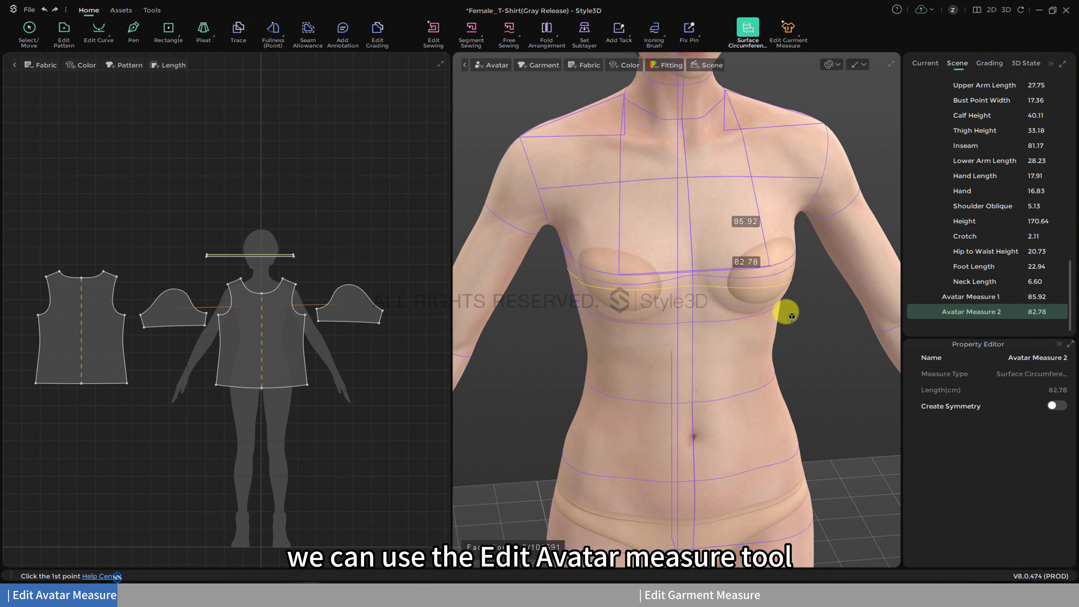
pyautogui.moveTo(791, 315); pyautogui.dragTo(786, 317, button='right')
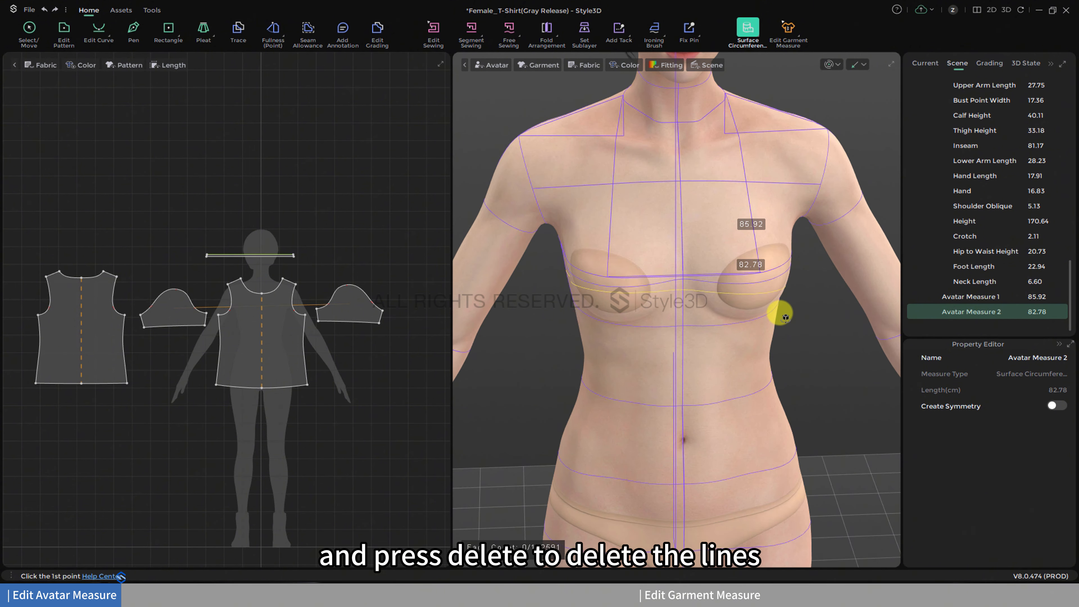
# Step: Delete the custom-point surface circumference line using the Edit Avatar Measure tool
pyautogui.click(760, 37)
pyautogui.click(761, 43)
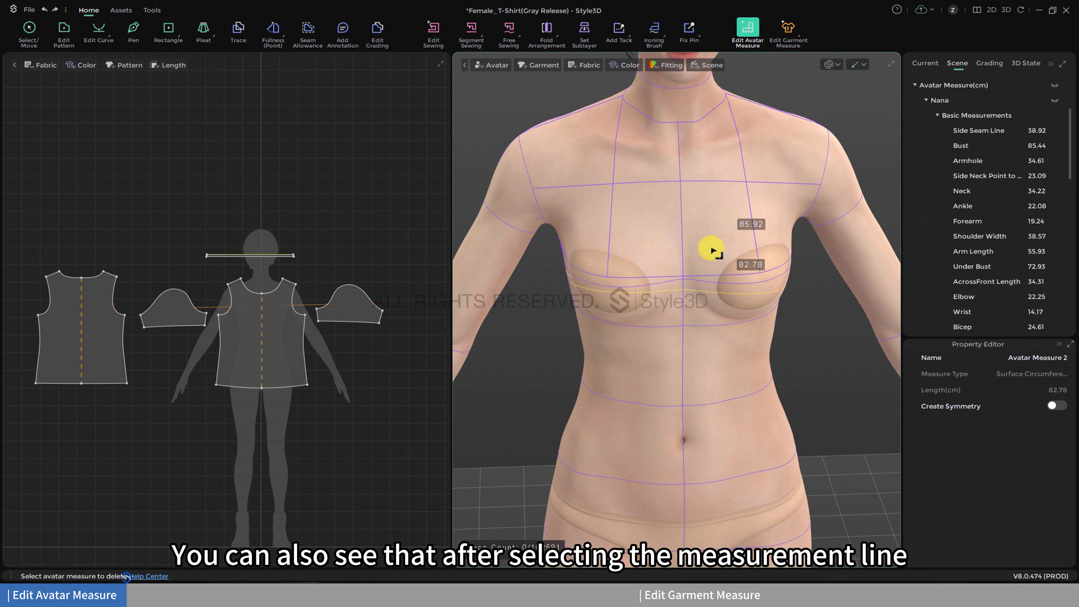
pyautogui.click(703, 293)
# Step: Hide the line and value of the remaining custom chest measurement and show them again
pyautogui.moveTo(706, 294); pyautogui.dragTo(717, 297, button='right')
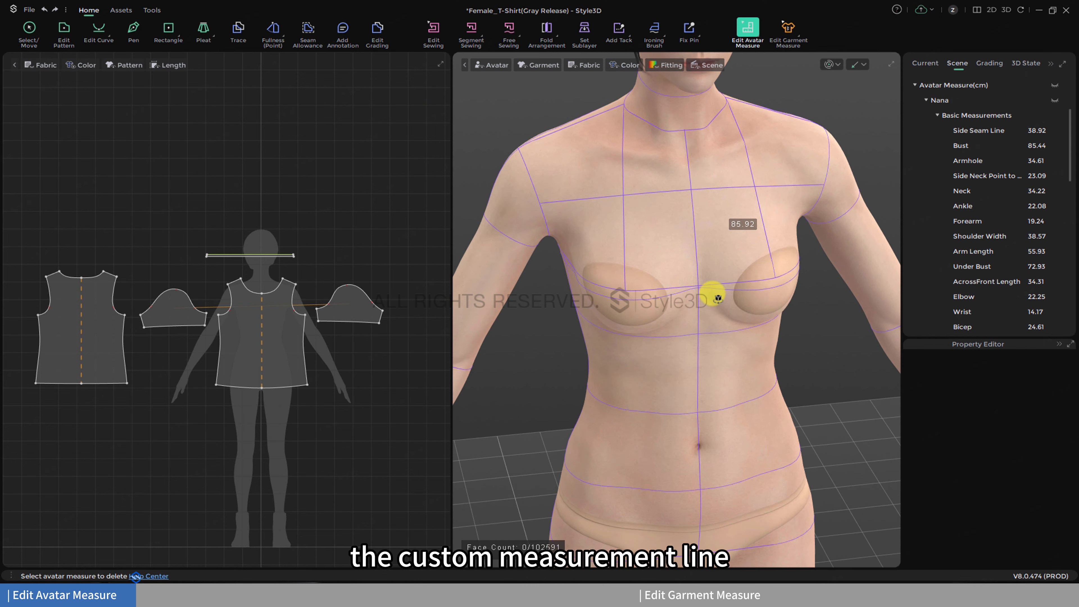
pyautogui.click(721, 293)
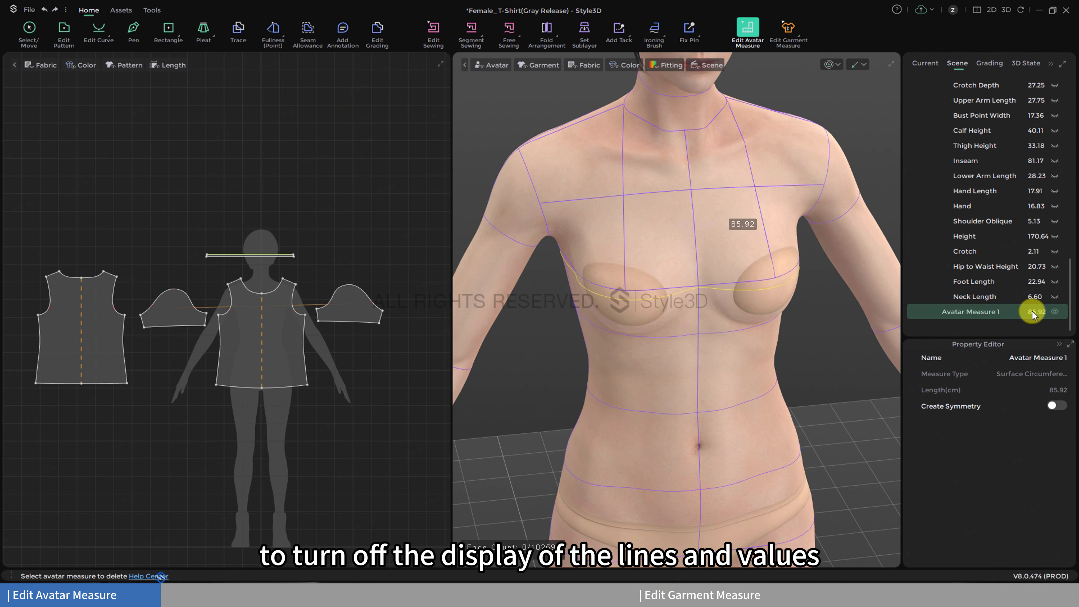
pyautogui.click(1056, 312)
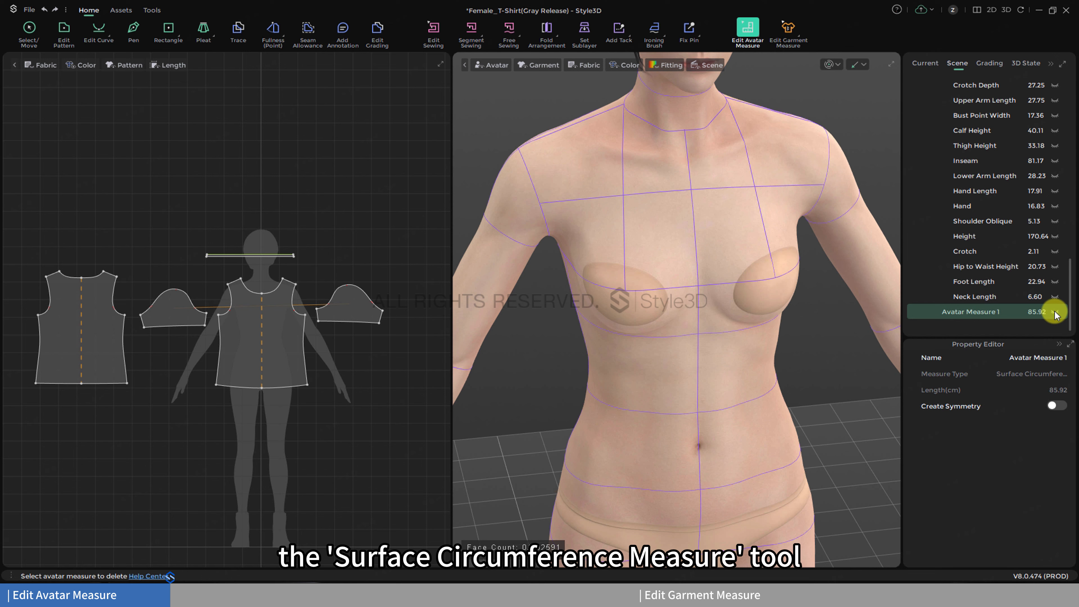
pyautogui.click(1056, 313)
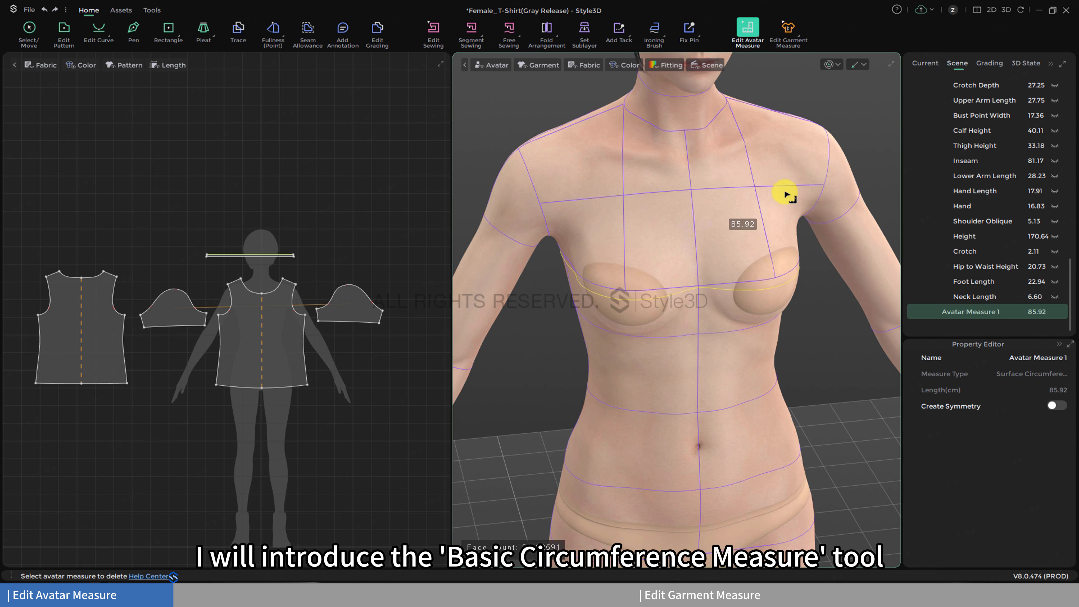
# Step: Add a horizontal Basic Circumference measurement around the avatar's chest, just below the surface circumference line
pyautogui.click(757, 34)
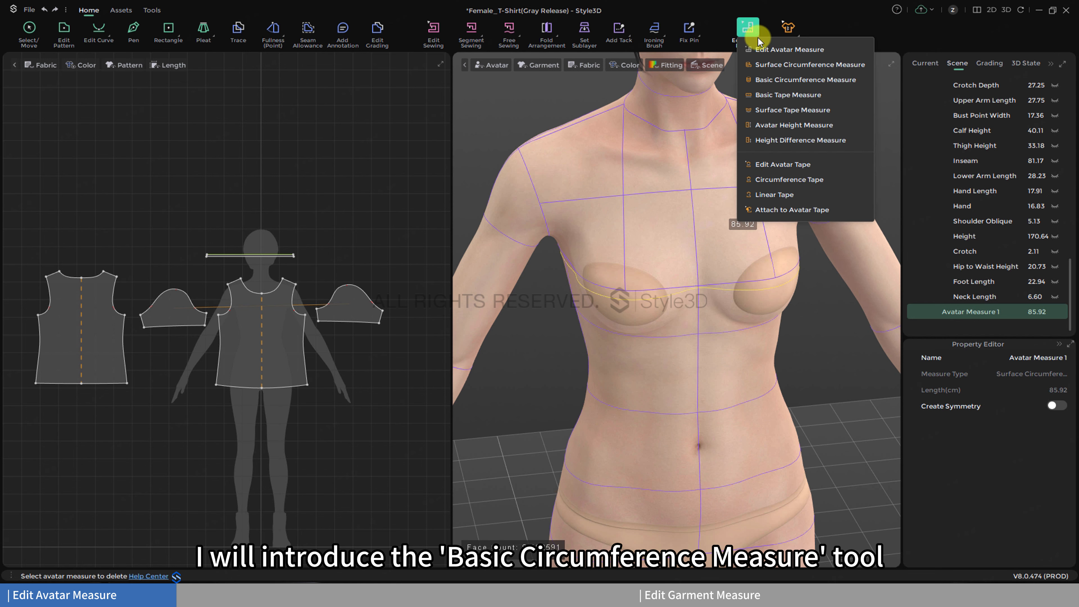
pyautogui.click(767, 80)
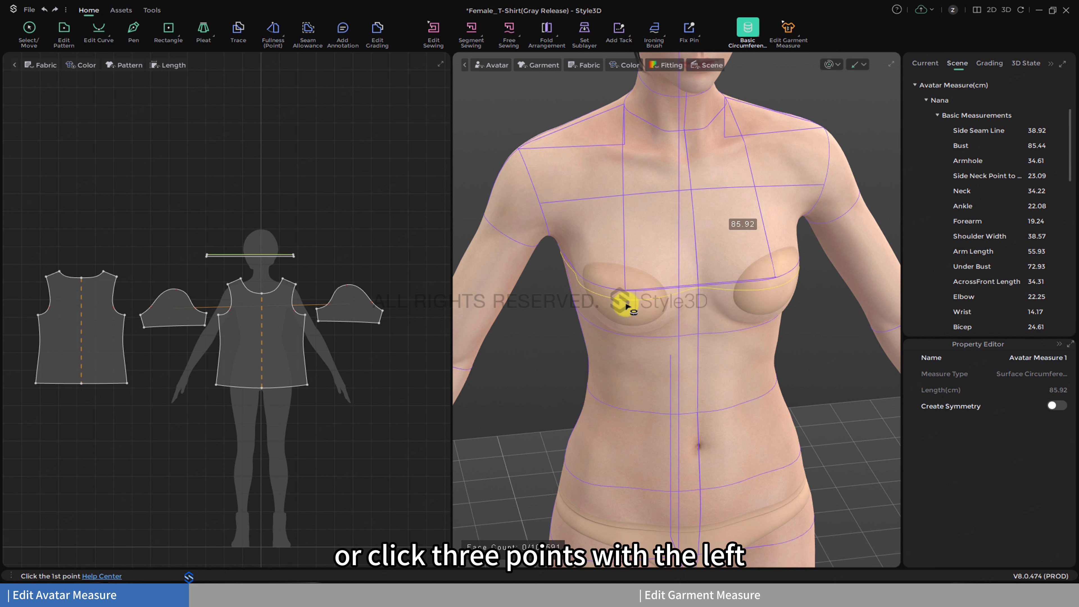
pyautogui.click(620, 312)
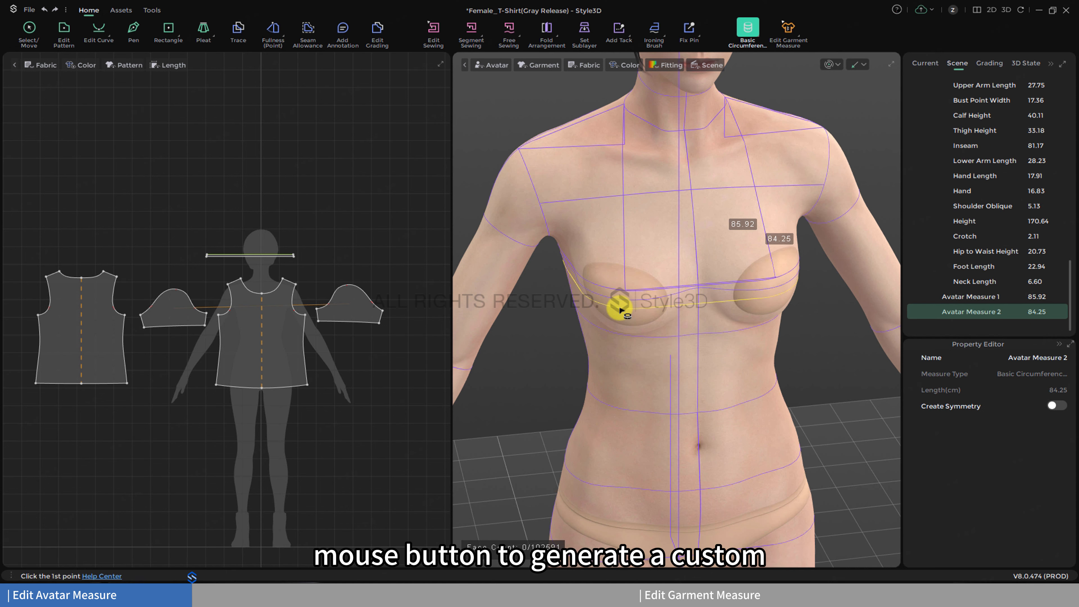
# Step: Add another Basic Circumference measurement by placing three custom points across the lower chest
pyautogui.moveTo(710, 308); pyautogui.dragTo(714, 299, button='right')
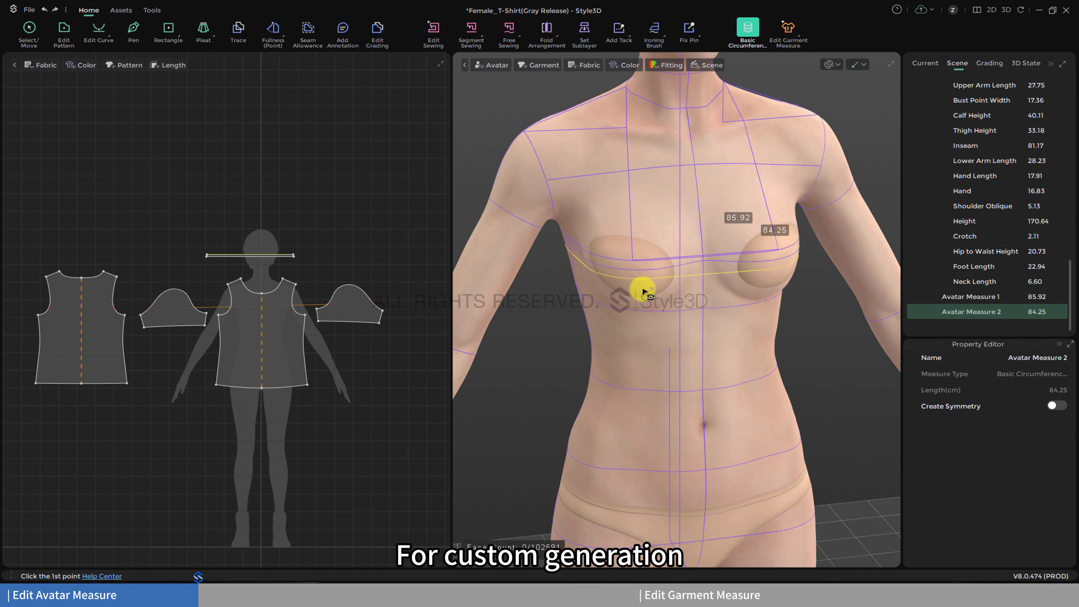
pyautogui.click(632, 283)
pyautogui.click(779, 277)
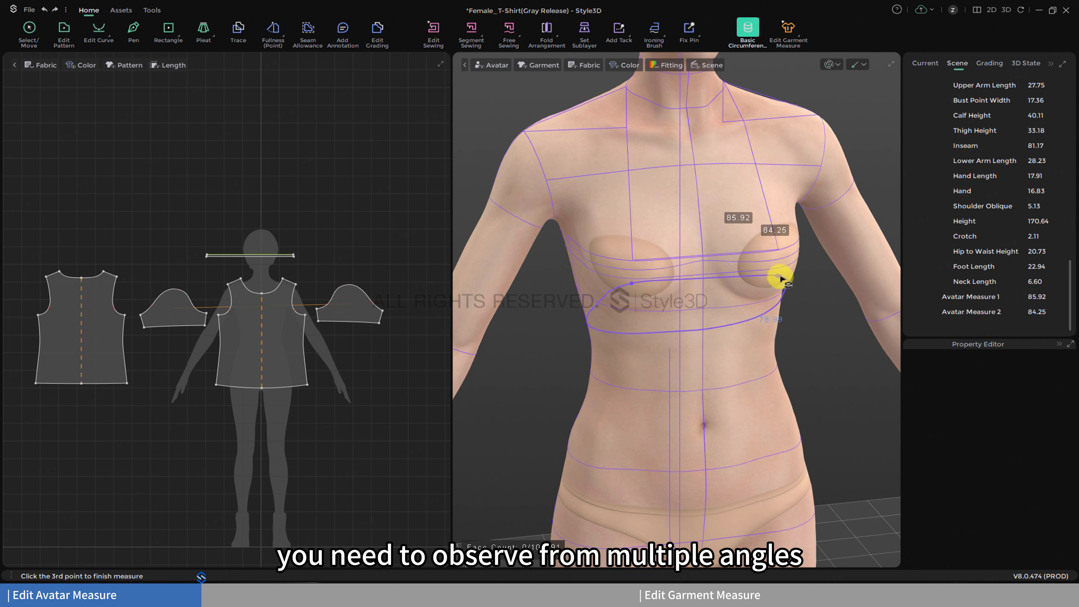
pyautogui.click(778, 278)
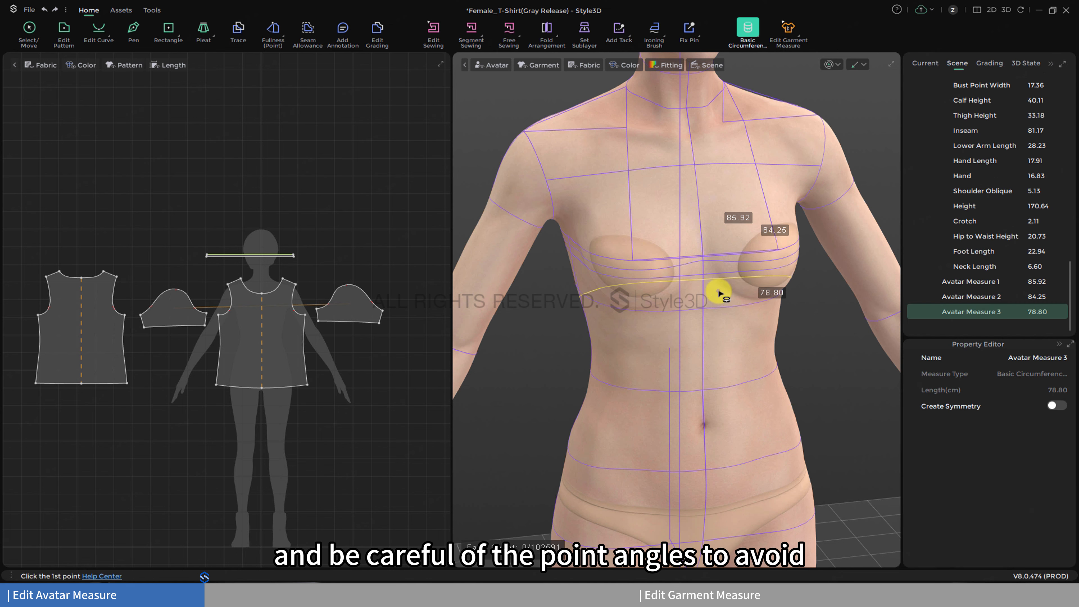
# Step: Delete the slanted three-point basic circumference line using the Edit Avatar Measure tool
pyautogui.moveTo(716, 296); pyautogui.dragTo(761, 293, button='right')
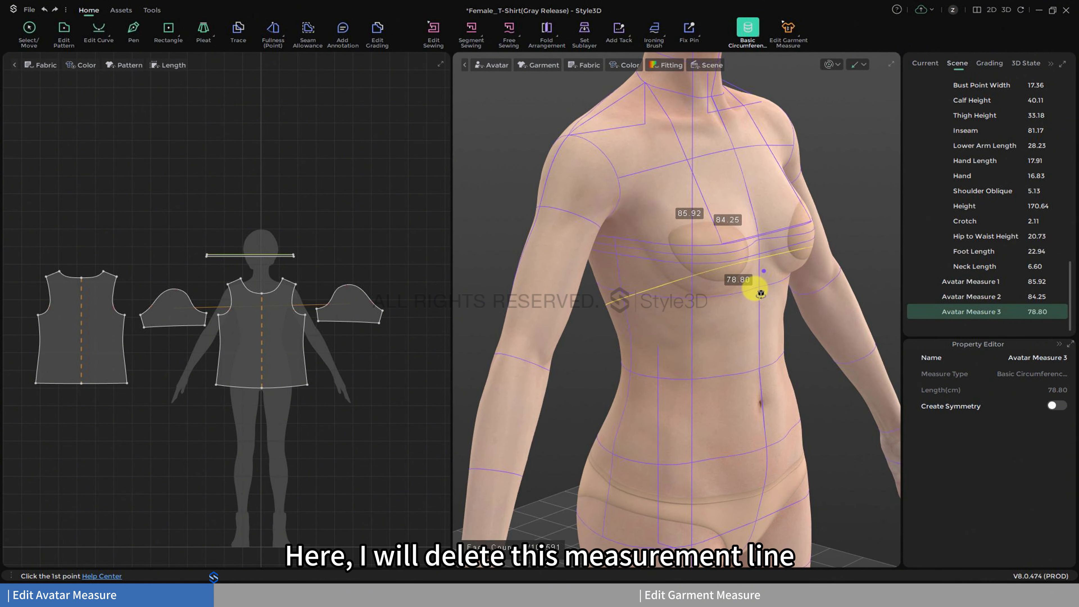
pyautogui.click(757, 36)
pyautogui.click(763, 48)
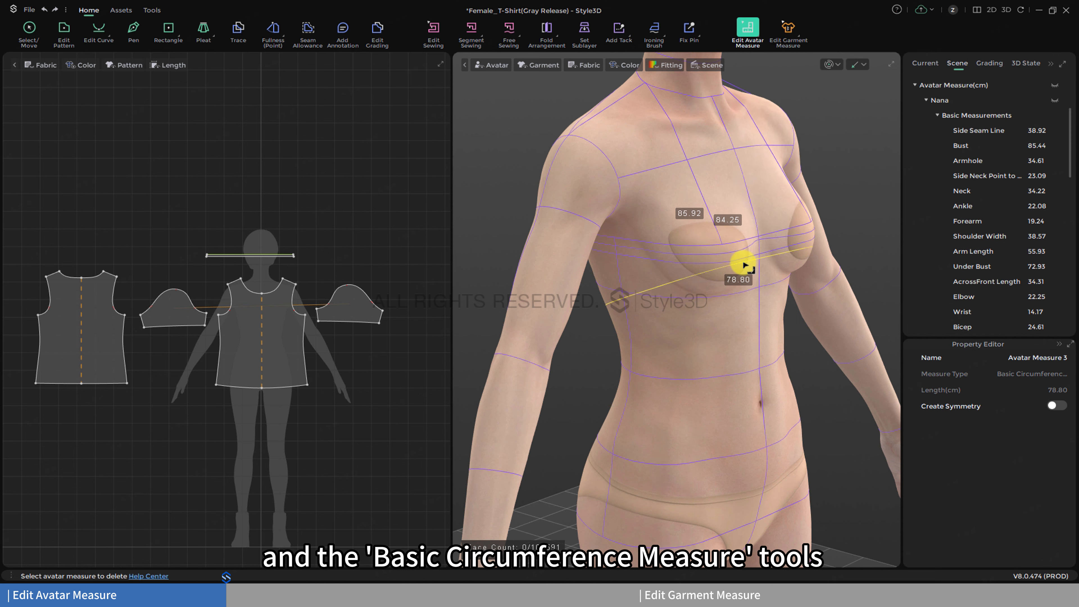
pyautogui.moveTo(751, 267); pyautogui.dragTo(710, 276, button='right')
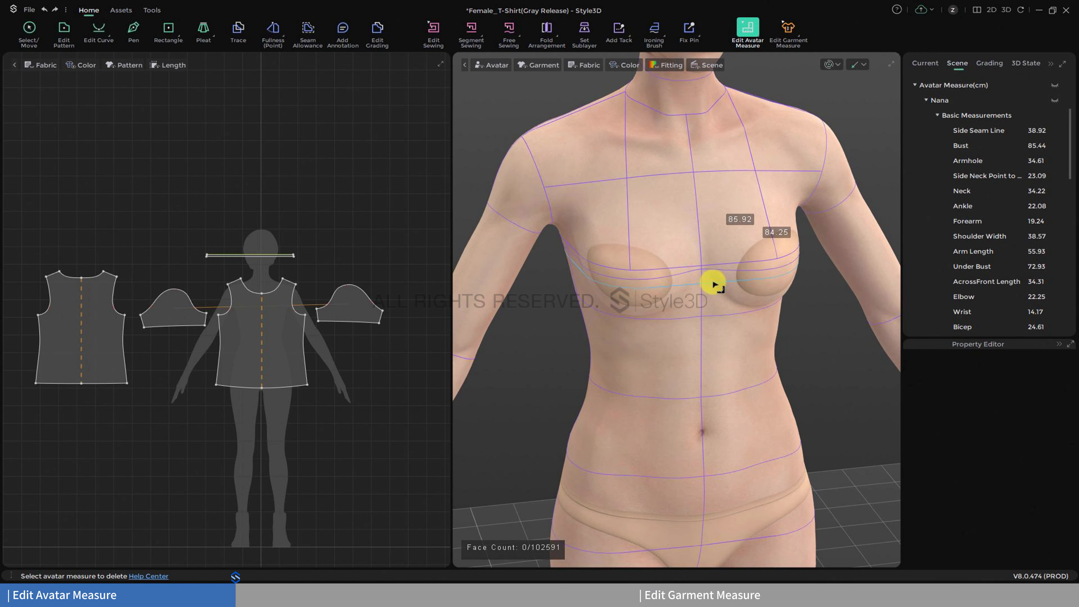
# Step: Compare the surface and basic chest circumference measurements and delete both from the avatar
pyautogui.click(715, 283)
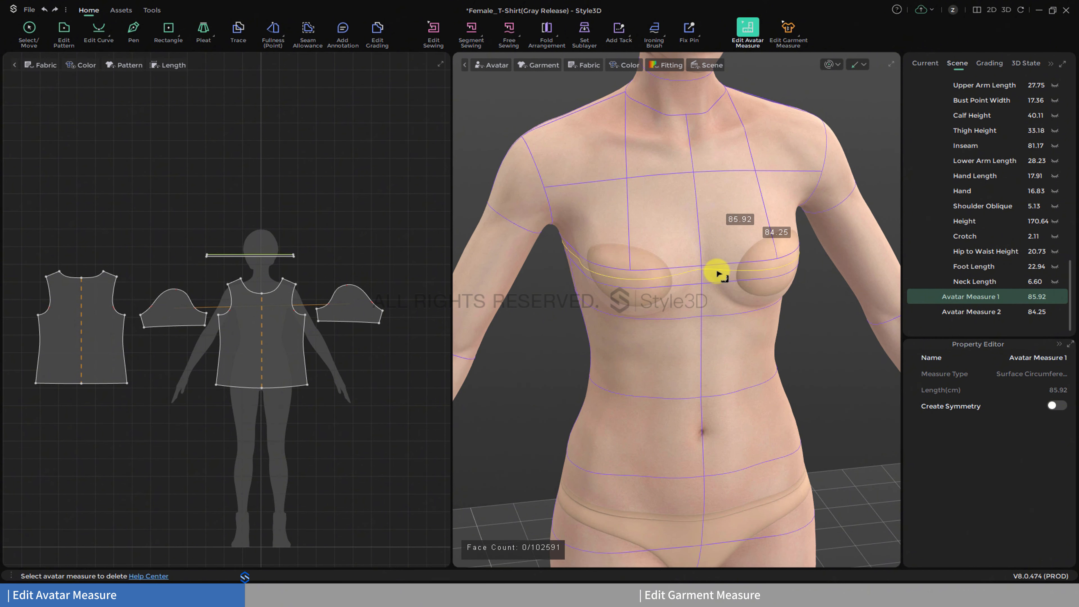
pyautogui.click(722, 282)
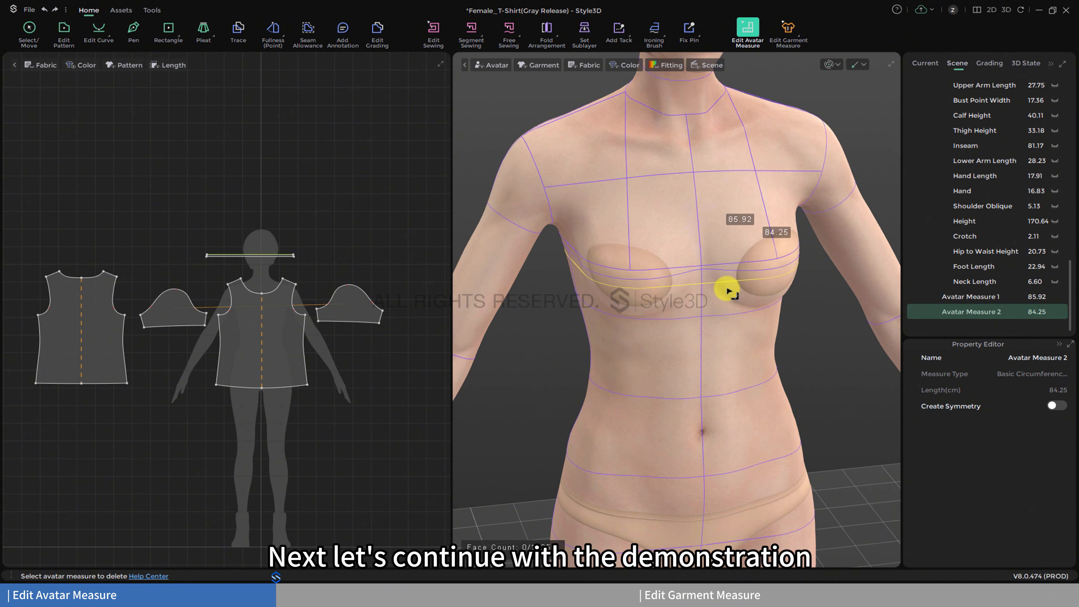
pyautogui.click(728, 290)
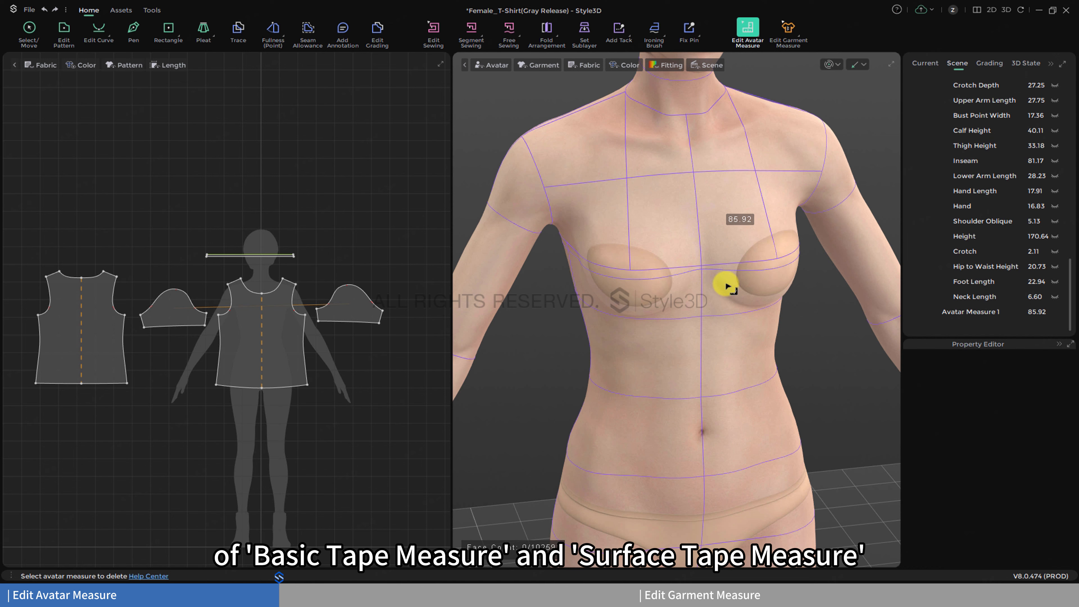
pyautogui.click(723, 274)
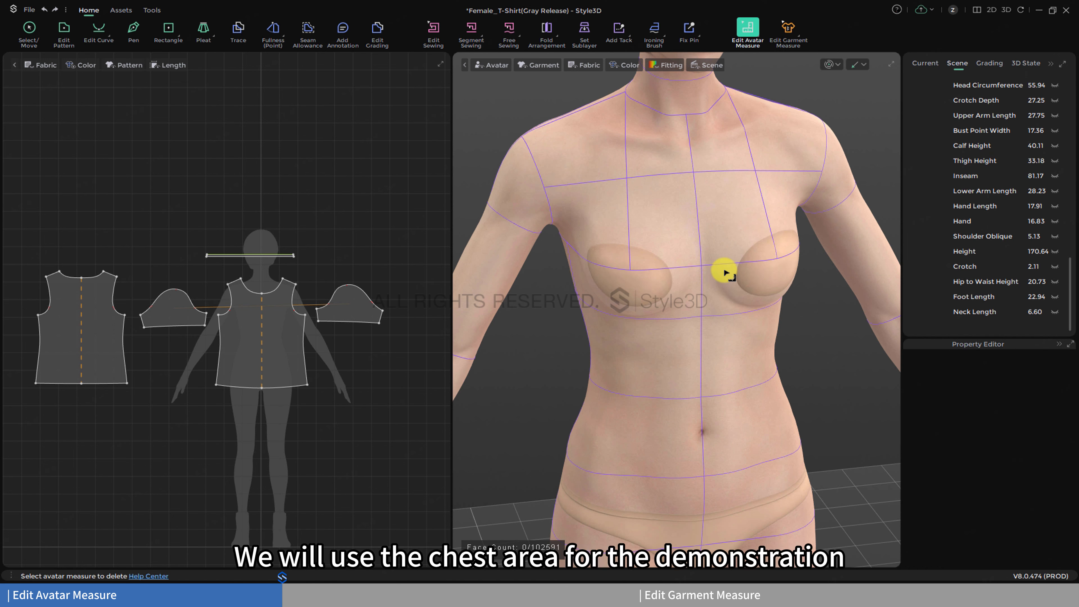
# Step: Add a Basic Tape measurement straight across the front of the chest, from one breast to the other
pyautogui.click(759, 35)
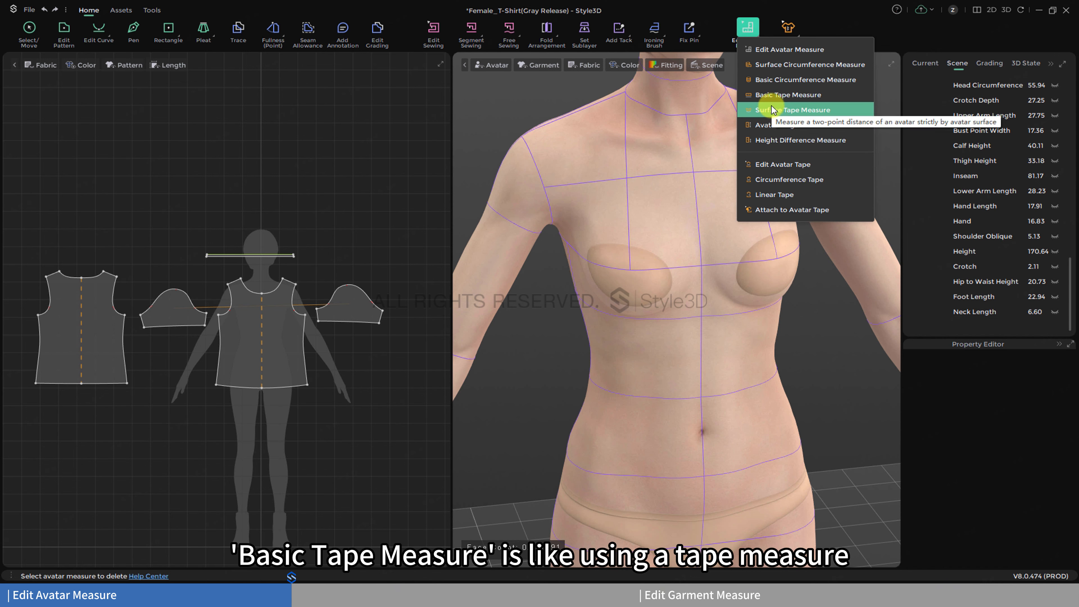
pyautogui.click(775, 97)
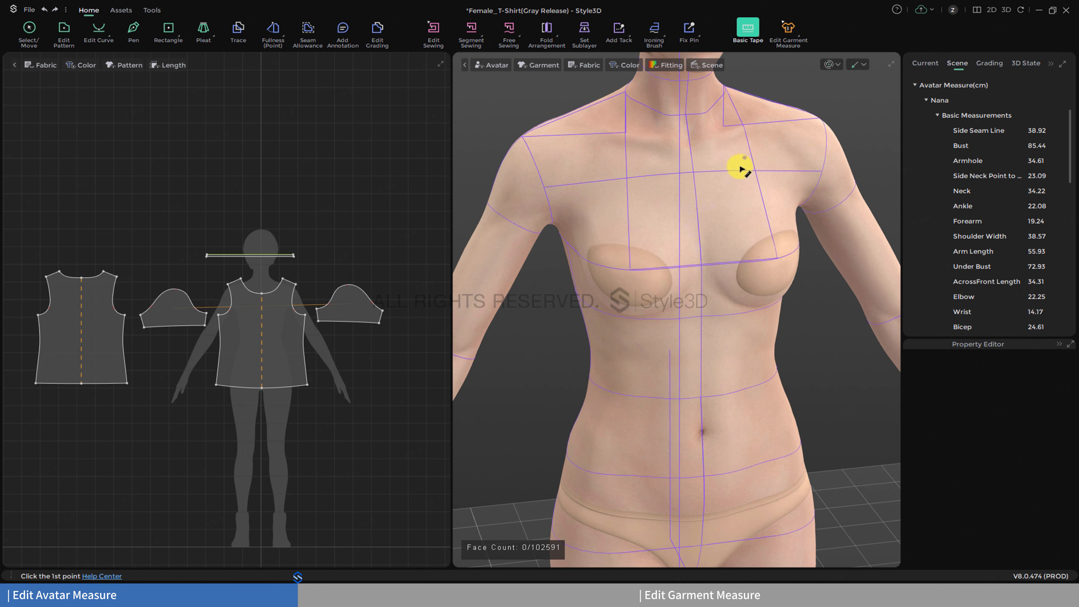
pyautogui.scroll(2, 711, 273)
pyautogui.moveTo(706, 260); pyautogui.dragTo(689, 276, button='middle')
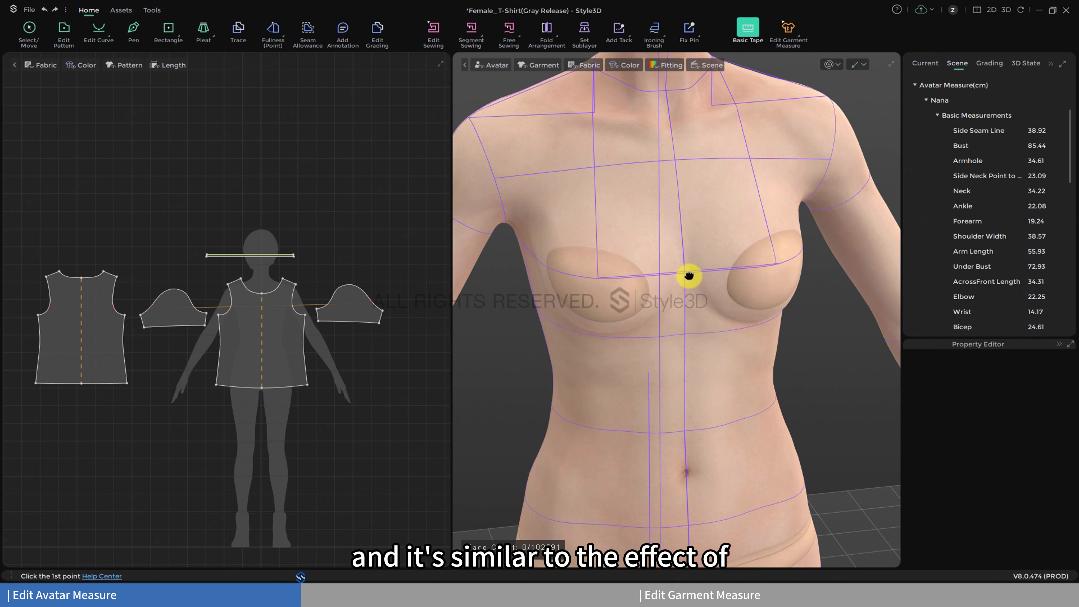
pyautogui.scroll(1, 691, 277)
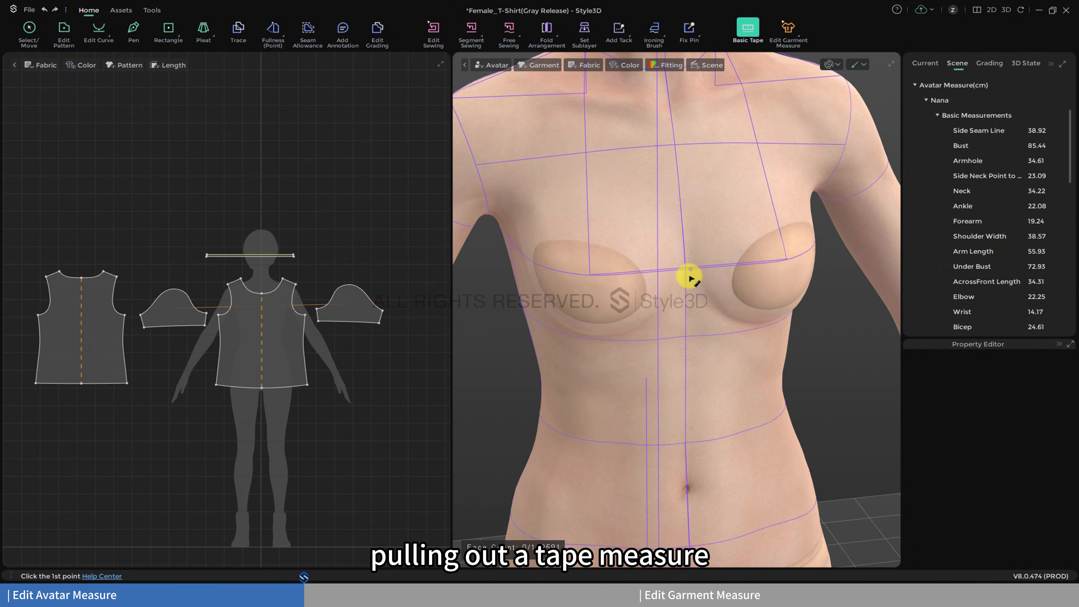
pyautogui.click(591, 287)
pyautogui.click(799, 276)
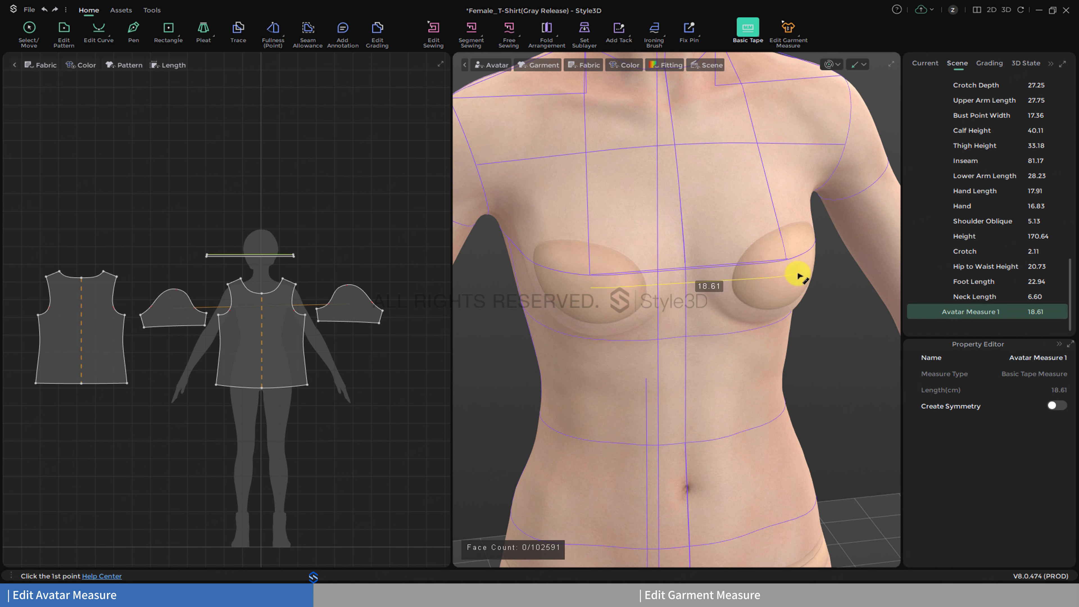
# Step: Add a Surface Tape measurement of about 19 cm across the chest, just below the straight Basic Tape line
pyautogui.moveTo(800, 276)
pyautogui.mouseDown(button='right')
pyautogui.moveTo(759, 272)
pyautogui.moveTo(817, 273)
pyautogui.mouseUp(button='right')
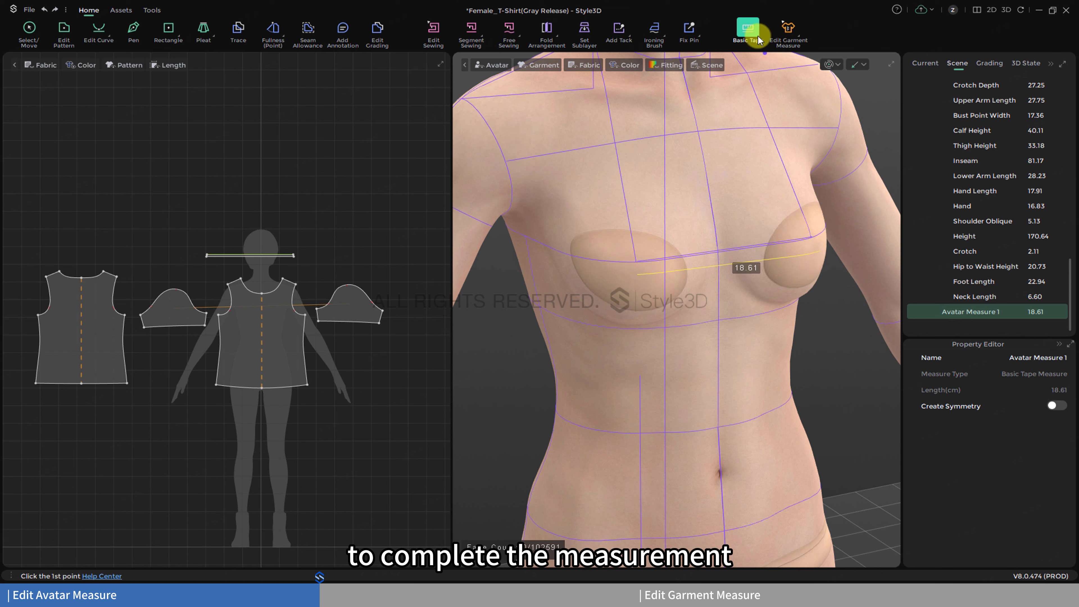
pyautogui.click(752, 31)
pyautogui.click(761, 110)
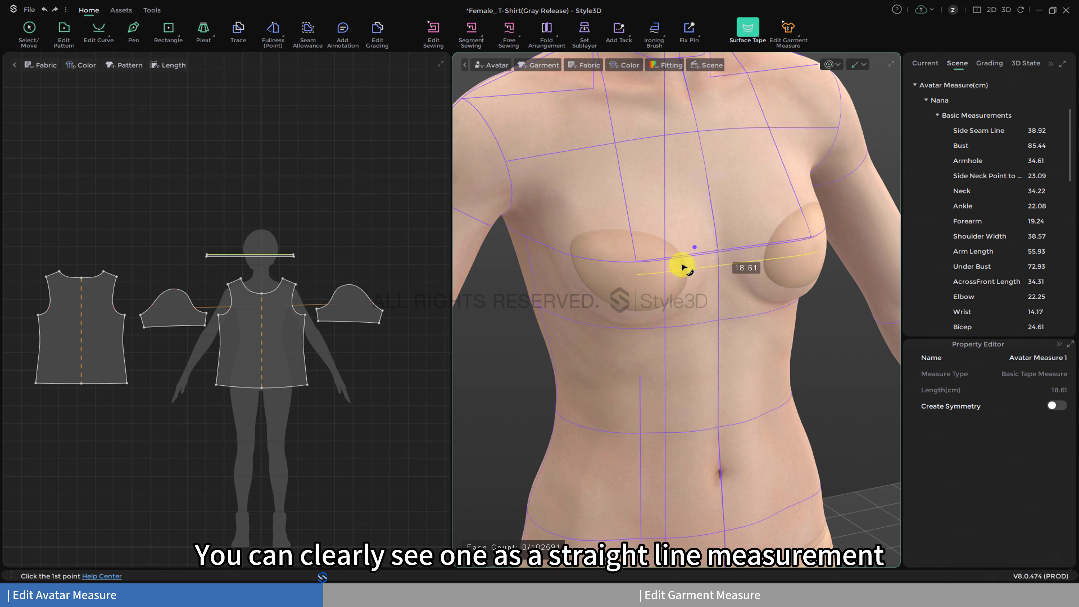
pyautogui.click(638, 283)
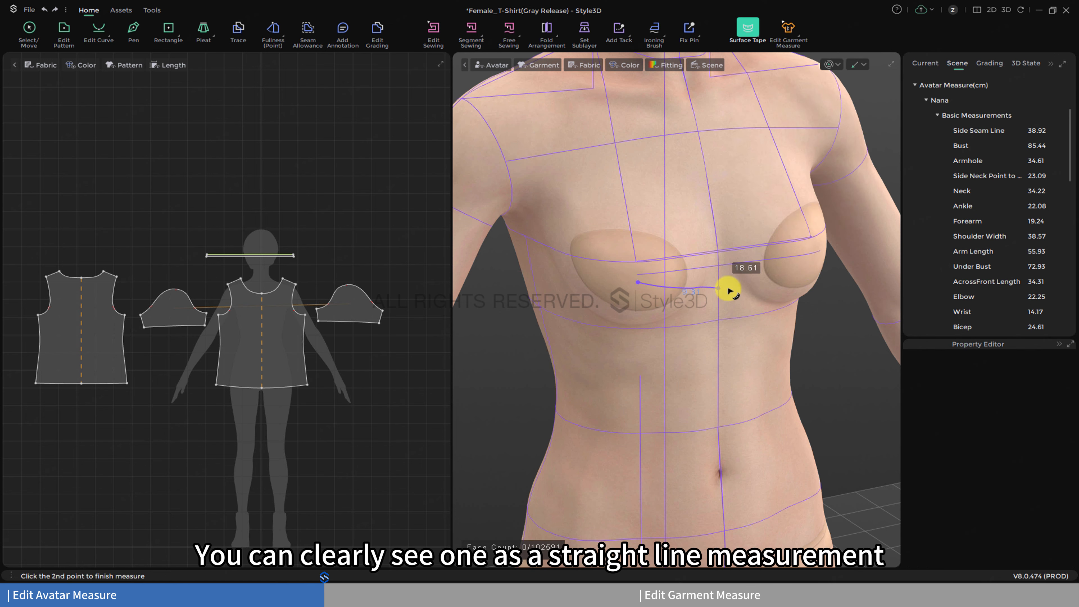
pyautogui.click(820, 261)
# Step: Compare the straight and surface tape measurements across the chest and delete both with the Edit Avatar Measure tool
pyautogui.moveTo(819, 261)
pyautogui.mouseDown(button='right')
pyautogui.moveTo(789, 250)
pyautogui.moveTo(820, 242)
pyautogui.moveTo(807, 277)
pyautogui.mouseUp(button='right')
pyautogui.moveTo(779, 339)
pyautogui.mouseDown(button='right')
pyautogui.moveTo(719, 343)
pyautogui.moveTo(718, 330)
pyautogui.moveTo(718, 348)
pyautogui.moveTo(766, 344)
pyautogui.mouseUp(button='right')
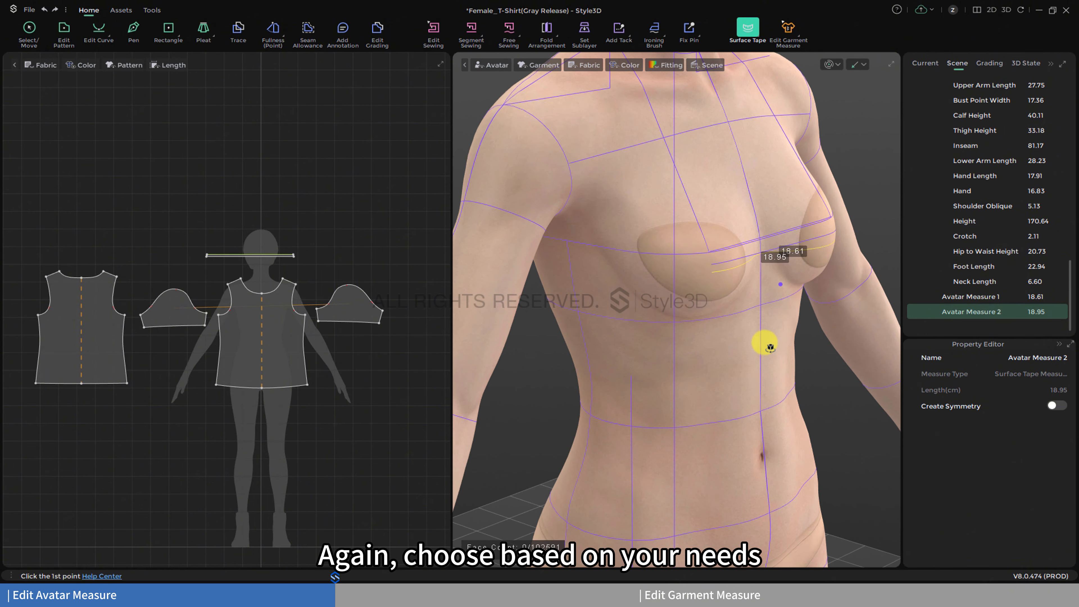
pyautogui.moveTo(854, 294); pyautogui.dragTo(802, 298, button='right')
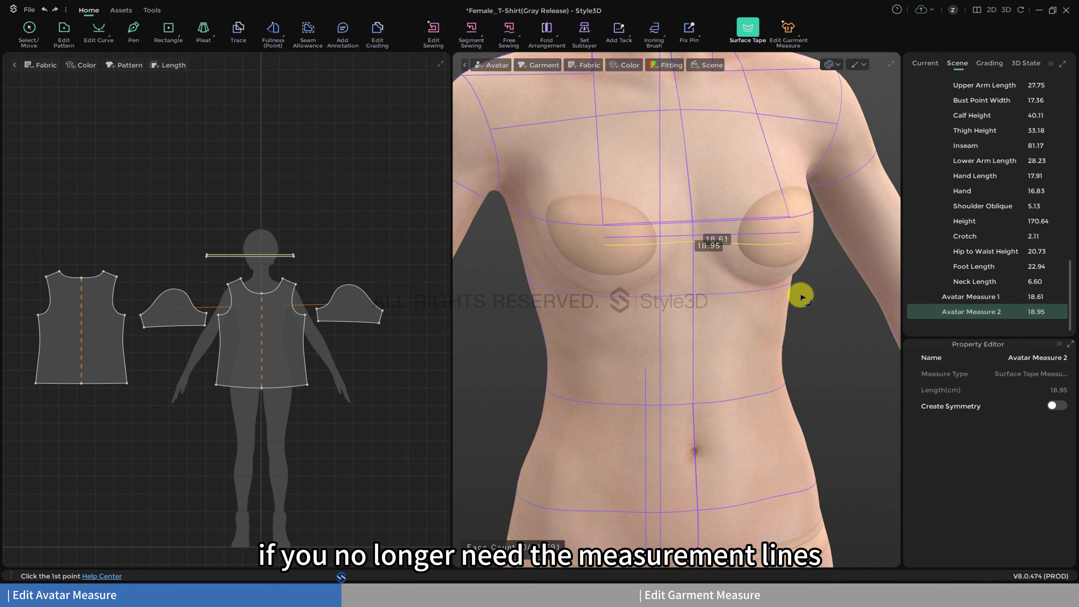
pyautogui.moveTo(778, 282); pyautogui.dragTo(794, 302, button='right')
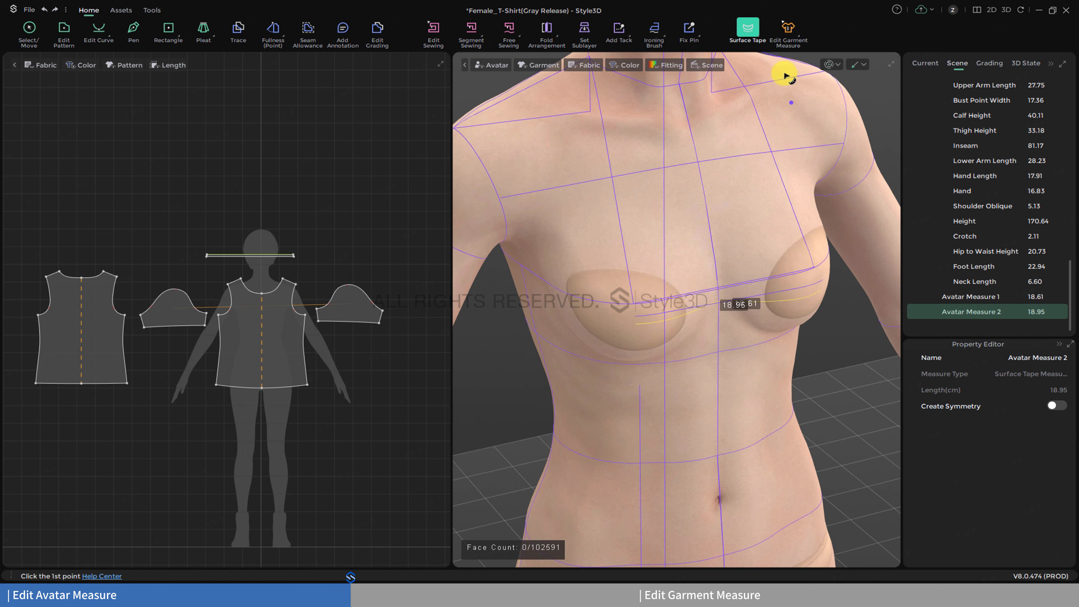
pyautogui.click(759, 36)
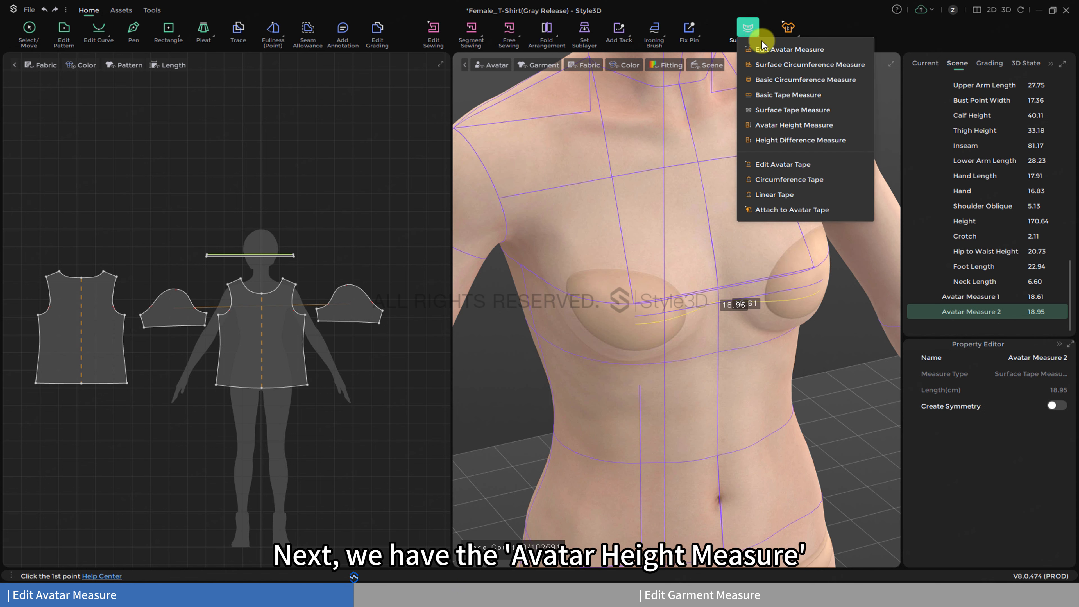
pyautogui.click(764, 45)
pyautogui.click(760, 303)
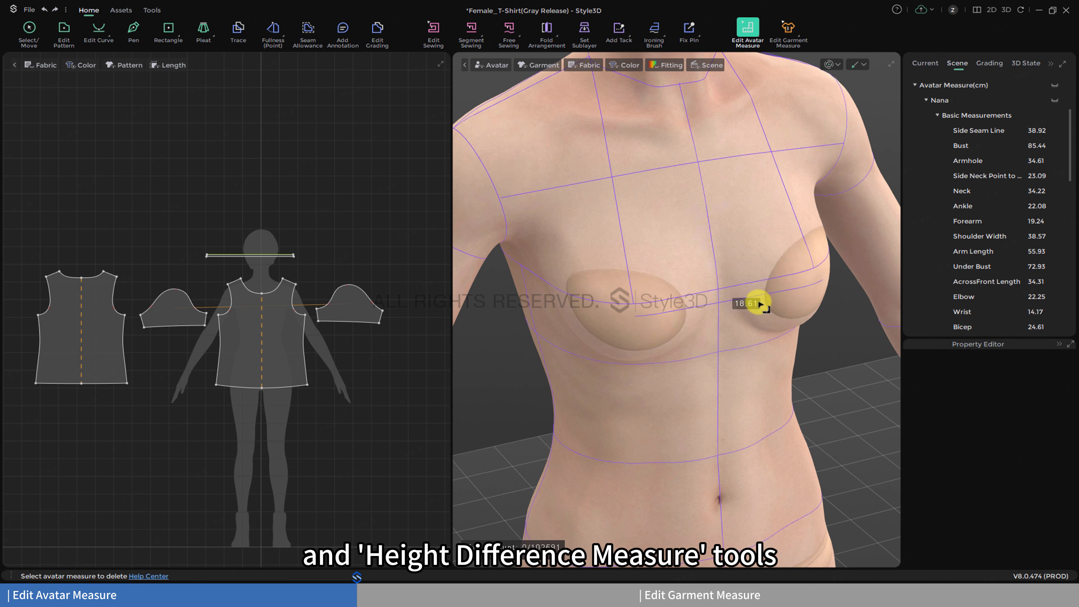
pyautogui.click(757, 300)
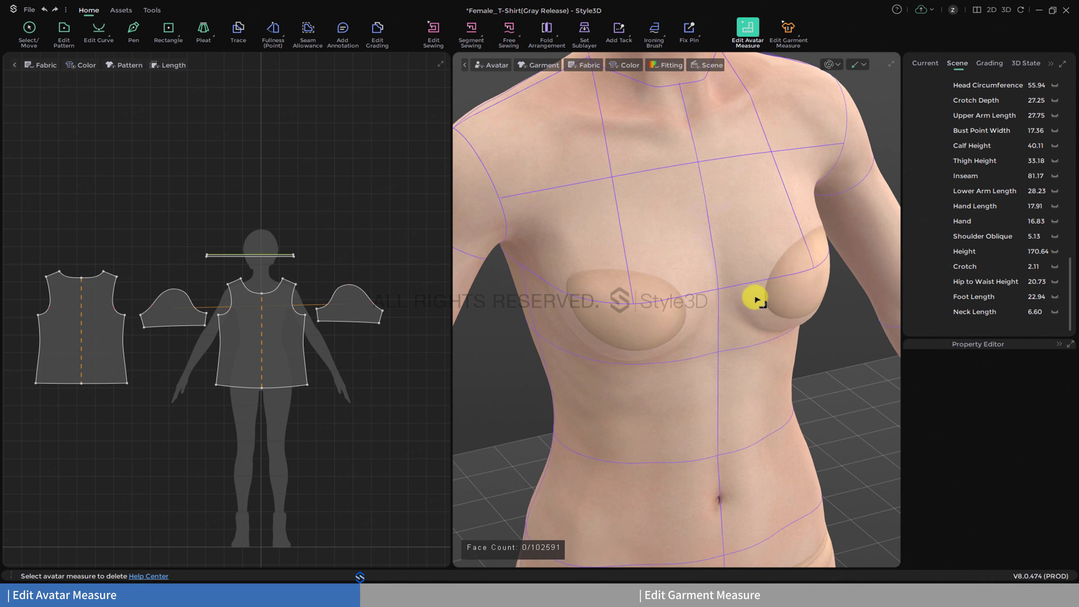
# Step: Add an Avatar Height measurement of about 125 cm from the avatar's right elbow down to the ground
pyautogui.click(759, 35)
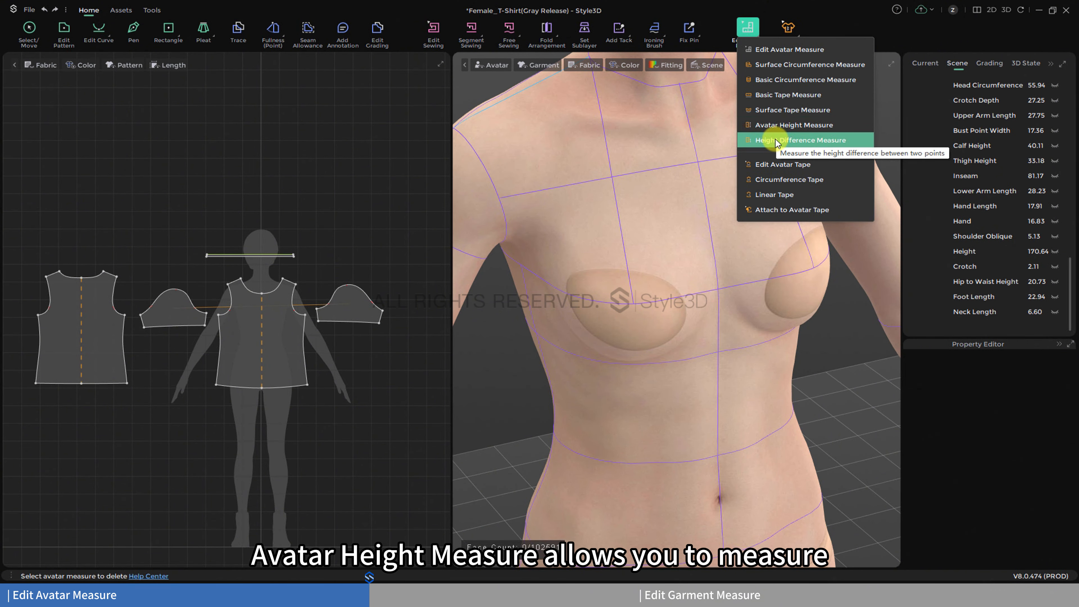
pyautogui.click(765, 125)
pyautogui.scroll(-5, 625, 378)
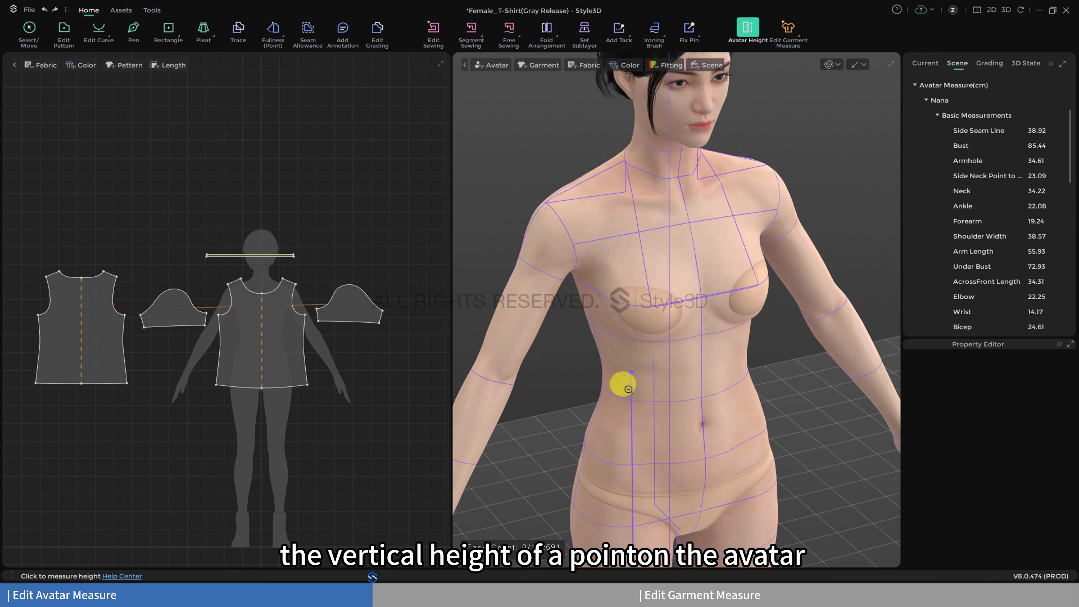
pyautogui.scroll(-2, 625, 385)
pyautogui.moveTo(644, 395); pyautogui.dragTo(649, 198, button='middle')
pyautogui.moveTo(697, 294); pyautogui.dragTo(648, 305, button='right')
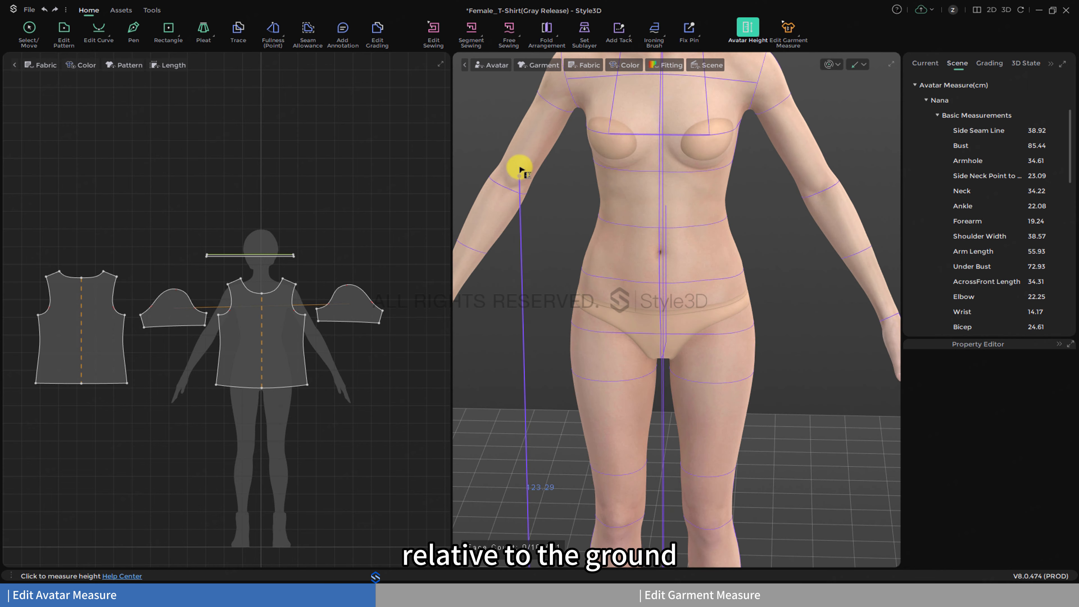
pyautogui.click(520, 169)
# Step: Mirror the height measurement to the avatar's other arm with Create Symmetry, and switch the symmetry off again
pyautogui.scroll(-6, 521, 169)
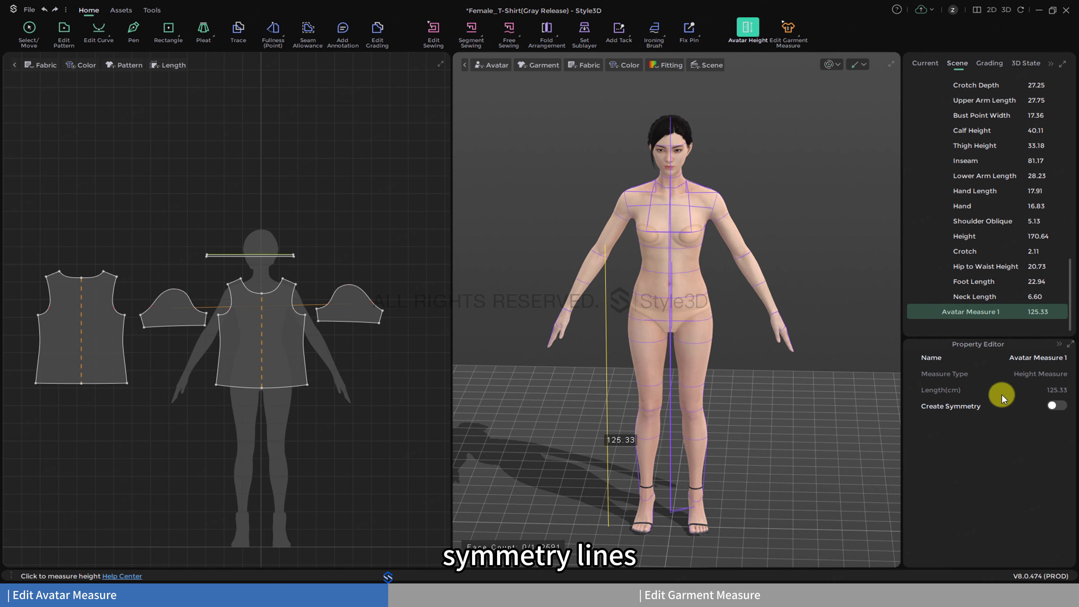
pyautogui.click(1056, 406)
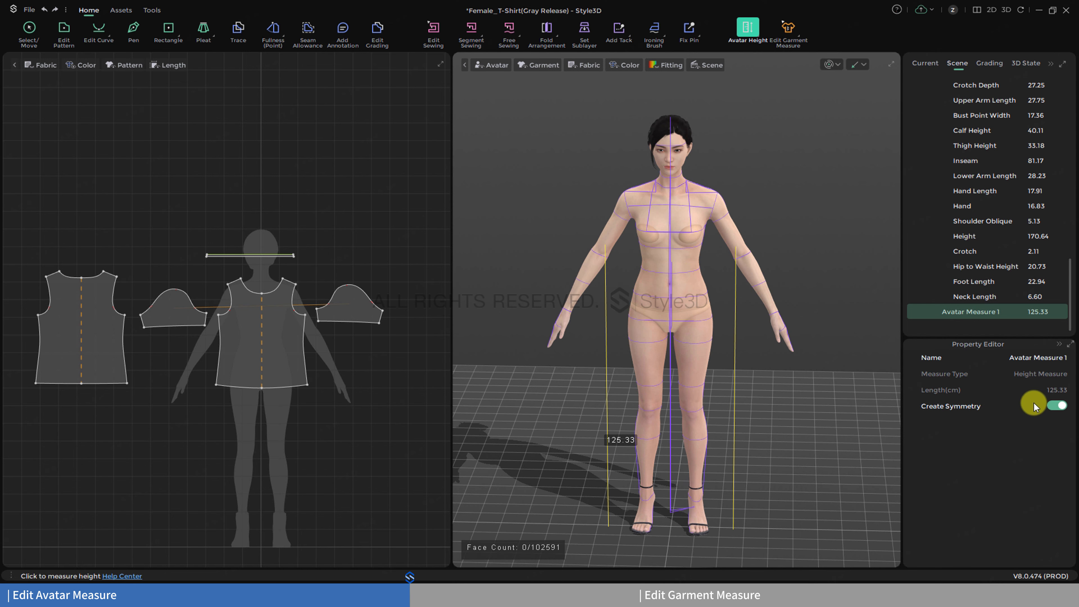
pyautogui.click(1054, 406)
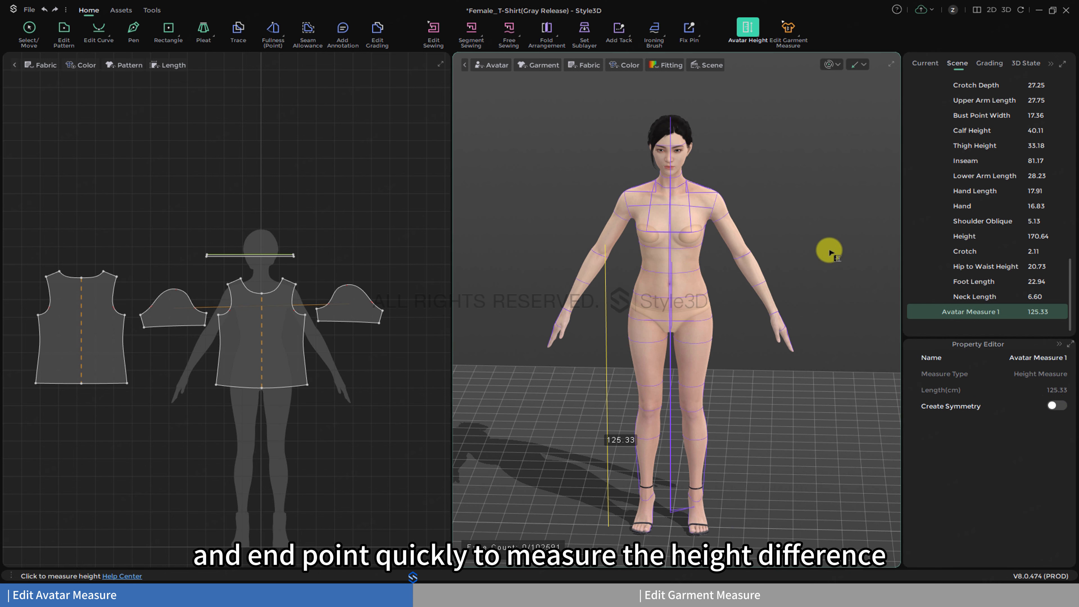
# Step: Add a Height Difference measurement of about 12 cm between two points near the avatar's right elbow and forearm
pyautogui.click(756, 37)
pyautogui.click(765, 135)
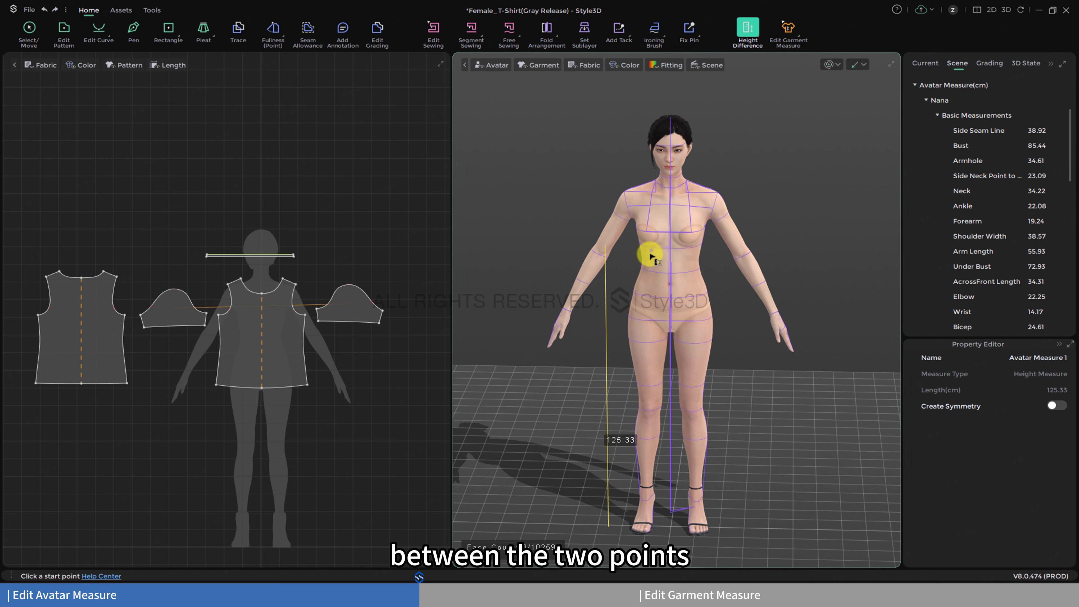
pyautogui.click(614, 243)
pyautogui.click(595, 273)
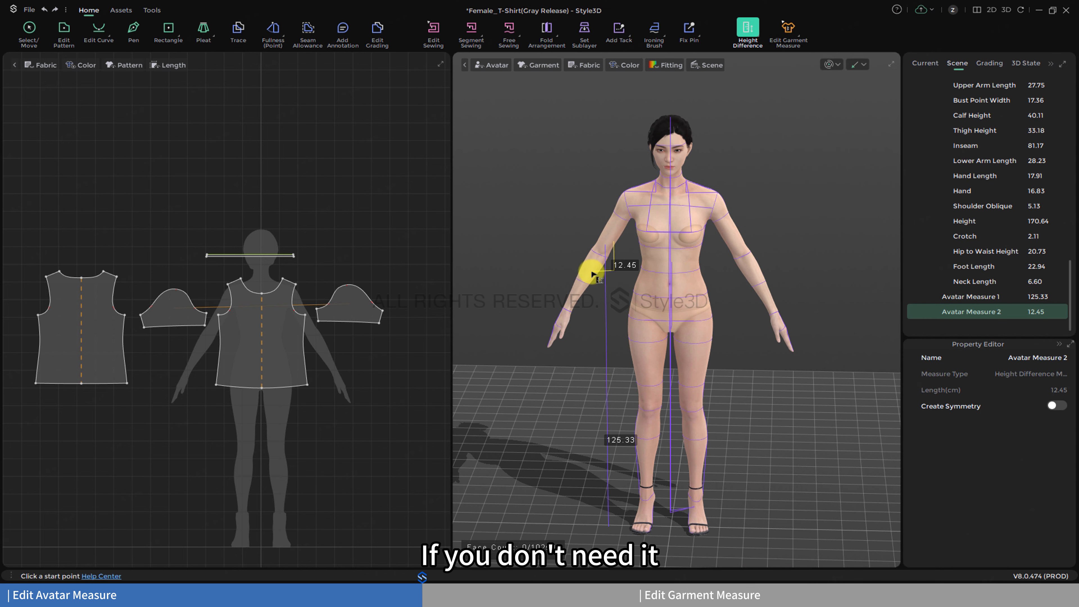
# Step: Delete the height difference and avatar height measurements at the right arm with the Edit Avatar Measure tool
pyautogui.scroll(5, 594, 274)
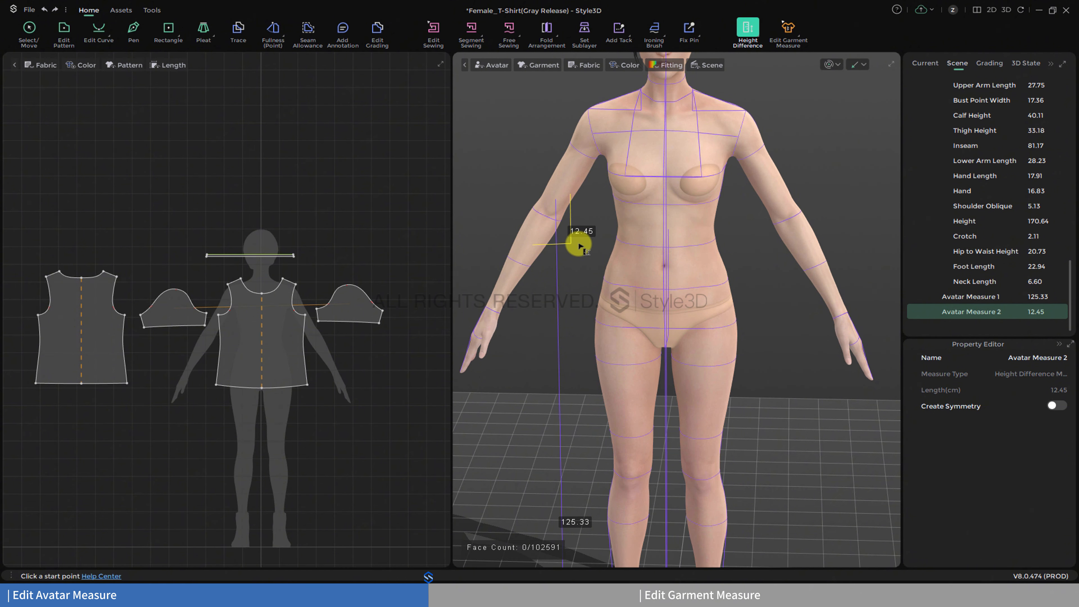
pyautogui.click(758, 39)
pyautogui.click(758, 44)
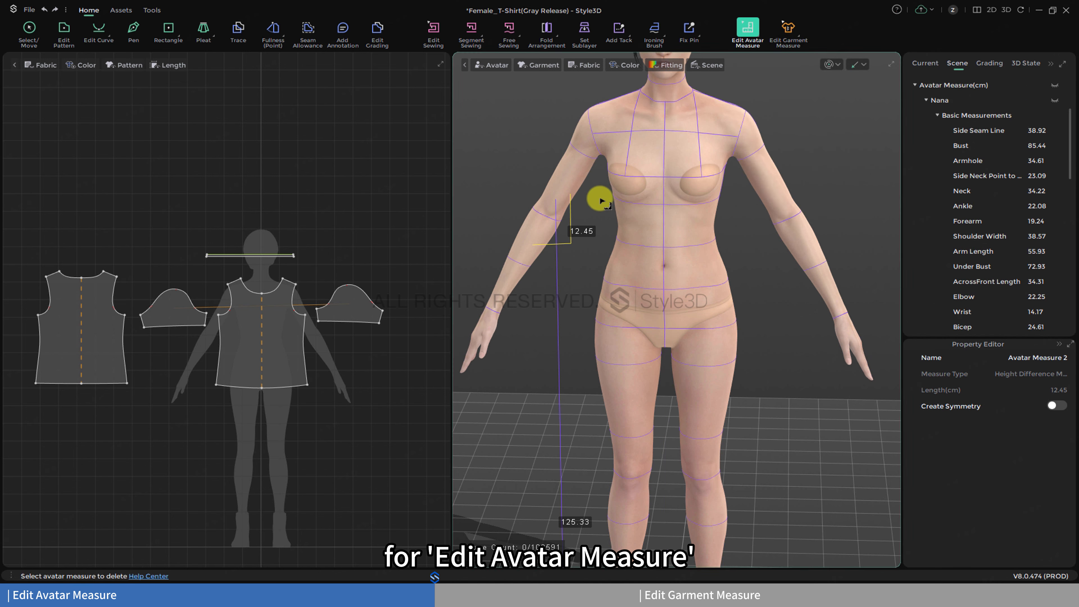
pyautogui.press('Delete')
pyautogui.click(556, 237)
pyautogui.press('Delete')
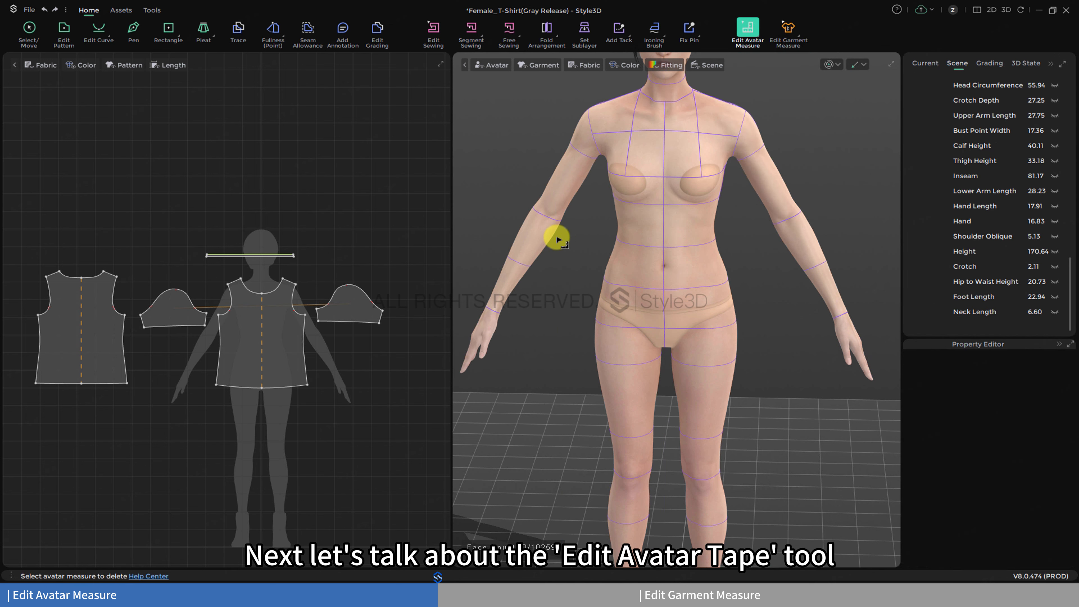
# Step: Add a Circumference Tape of about 63 cm around the avatar's waist, parallel to the ground
pyautogui.scroll(-5, 737, 248)
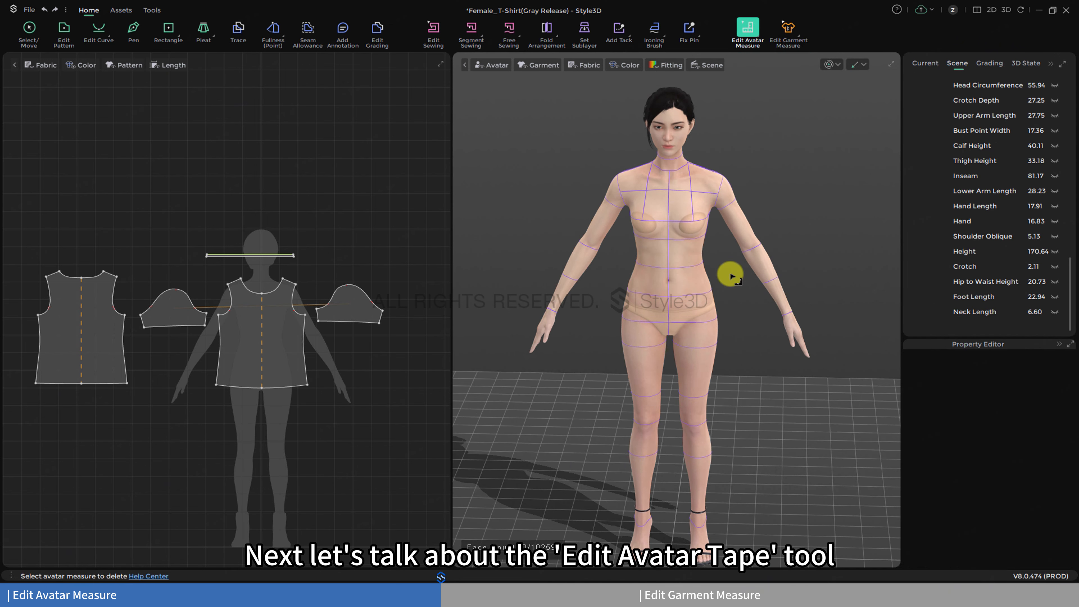
pyautogui.moveTo(734, 266); pyautogui.dragTo(730, 262, button='right')
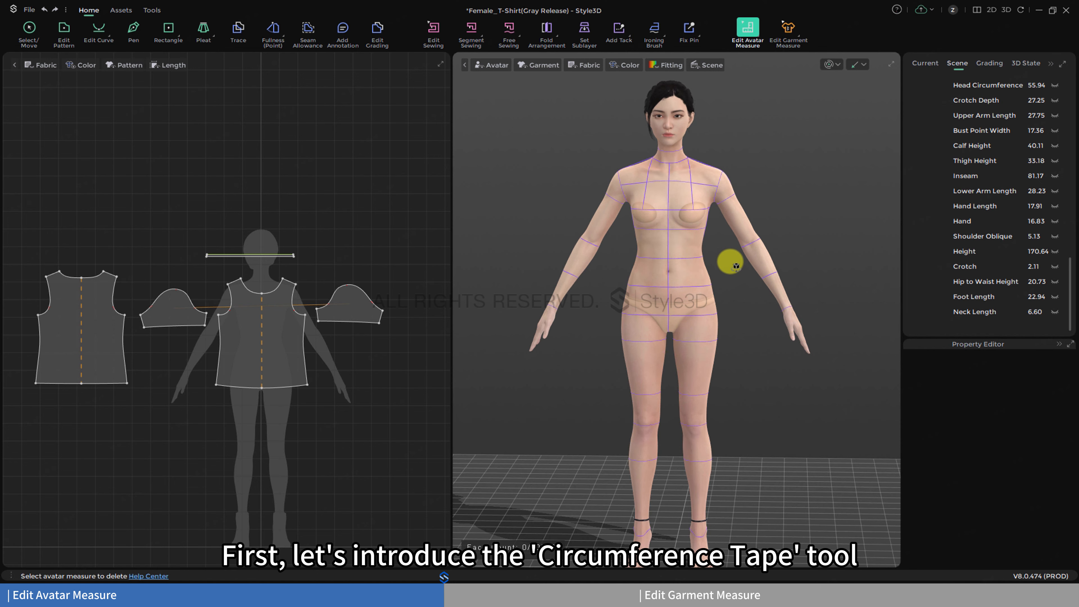
pyautogui.click(759, 41)
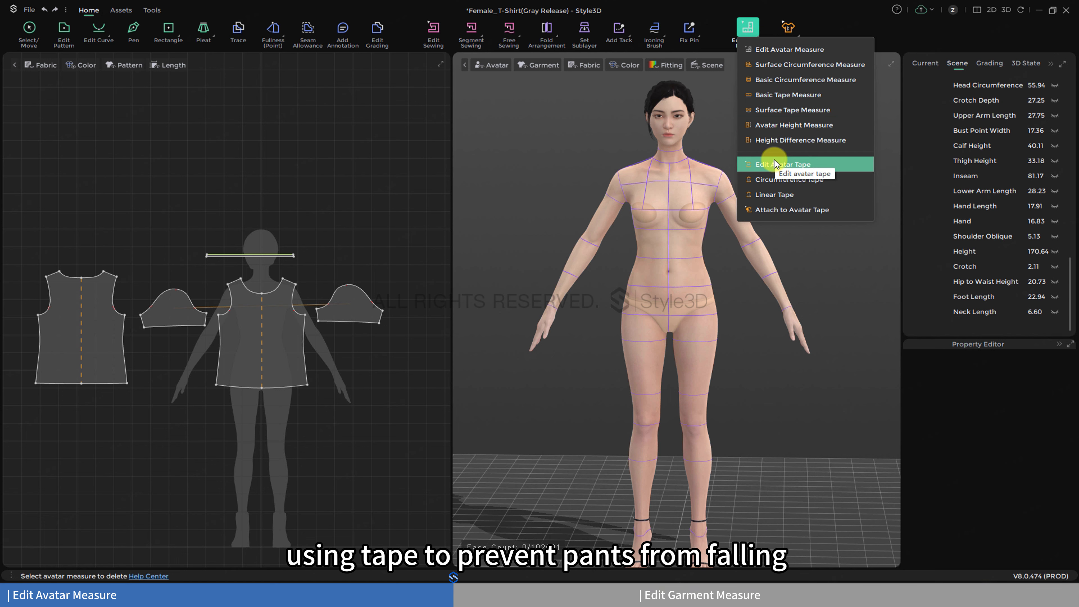
pyautogui.click(764, 180)
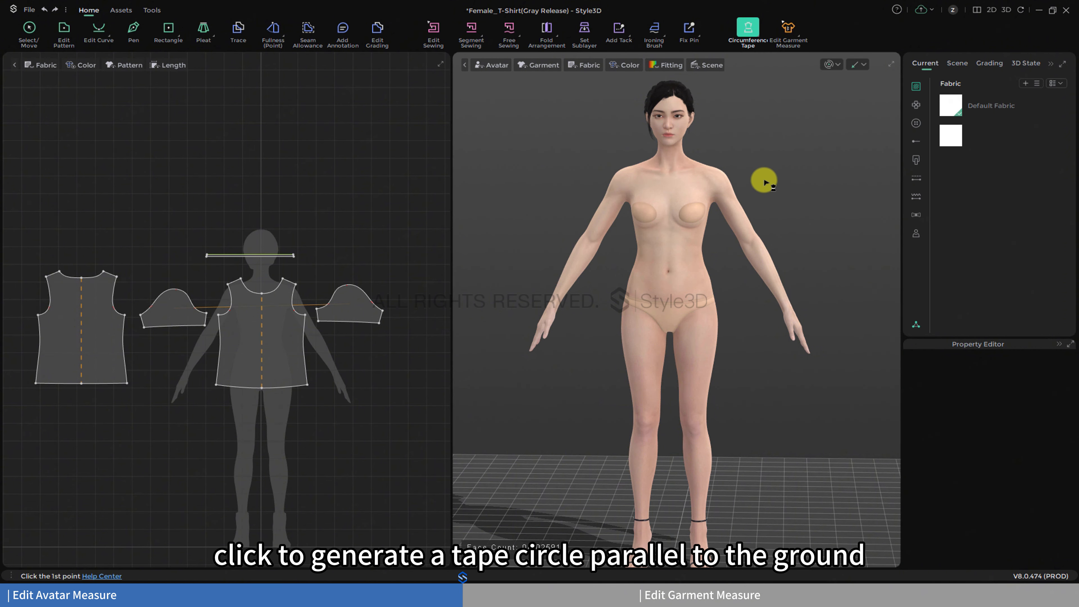
pyautogui.scroll(5, 687, 241)
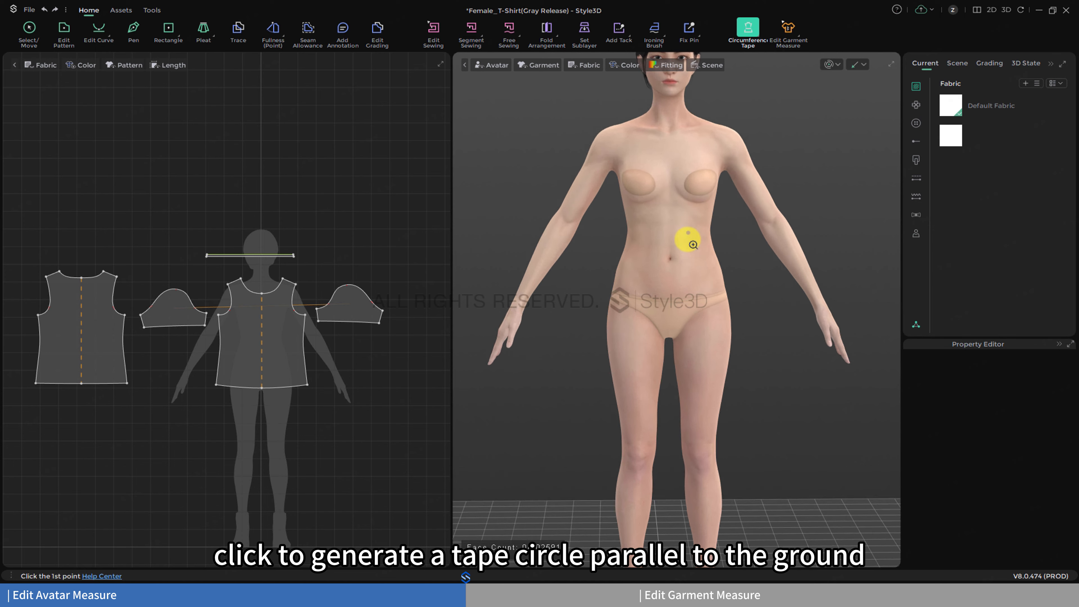
pyautogui.scroll(2, 704, 199)
pyautogui.moveTo(703, 188); pyautogui.dragTo(716, 254, button='middle')
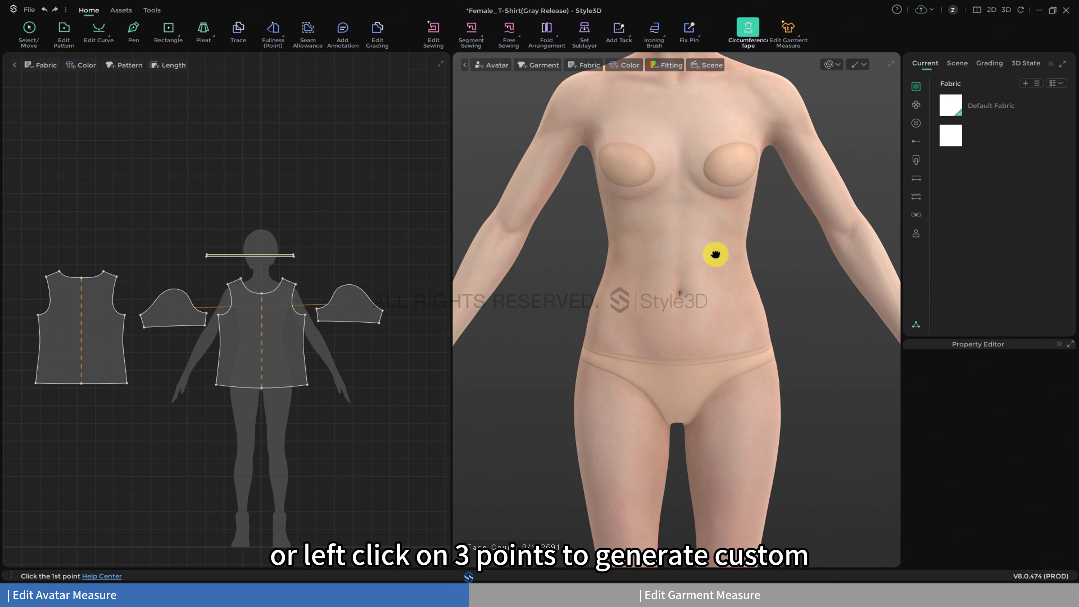
pyautogui.click(698, 243)
# Step: Add a custom Circumference Tape of about 64 cm through three points on the waist, just below the first tape
pyautogui.scroll(-5, 714, 287)
pyautogui.moveTo(718, 285); pyautogui.dragTo(734, 308, button='right')
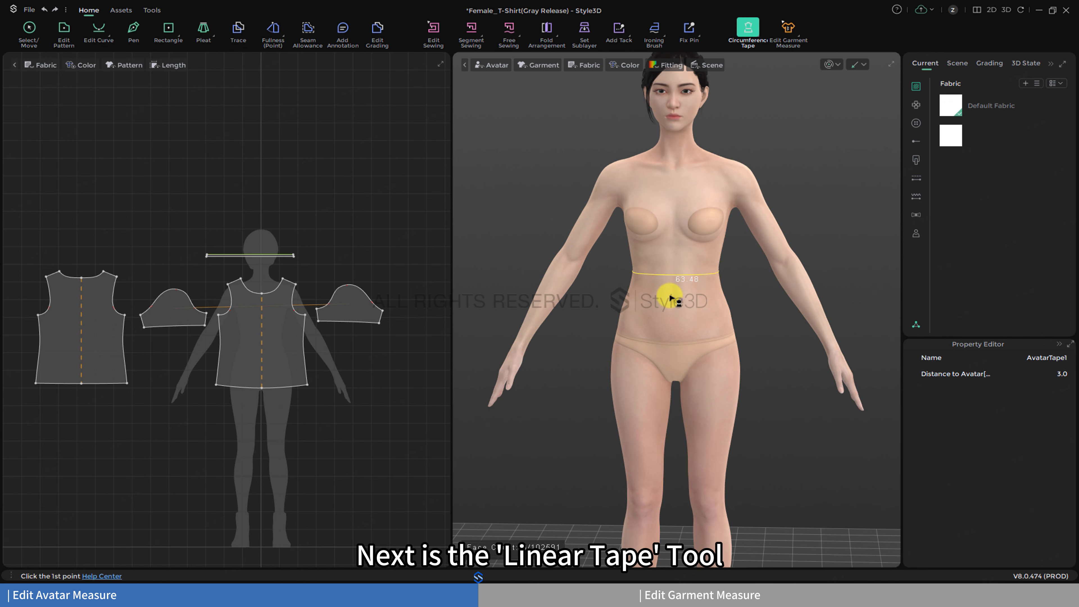
pyautogui.click(636, 280)
pyautogui.click(714, 286)
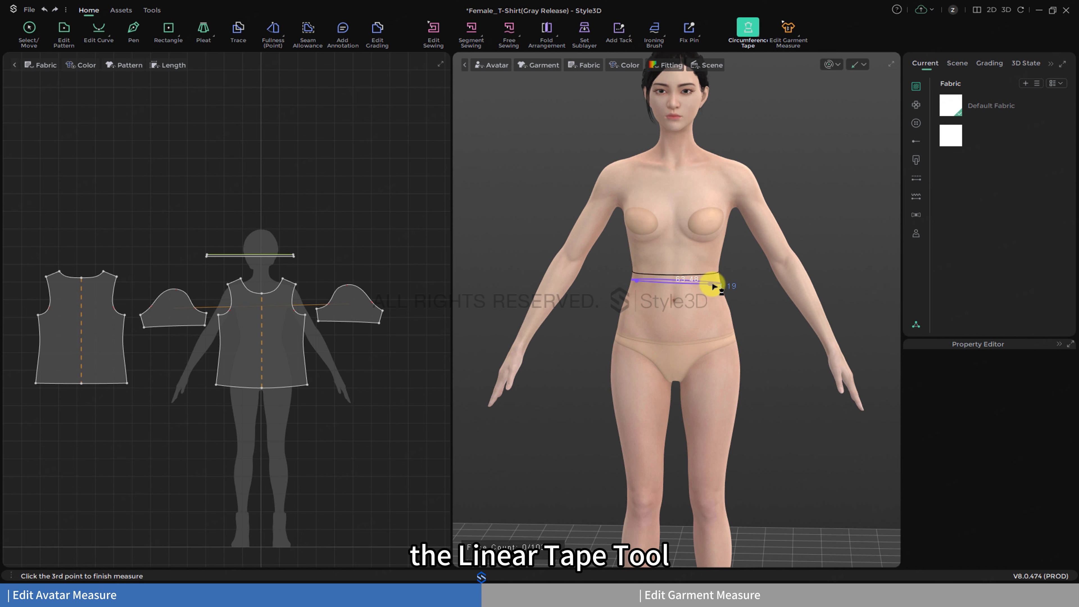
pyautogui.click(714, 287)
pyautogui.moveTo(701, 294); pyautogui.dragTo(722, 293, button='right')
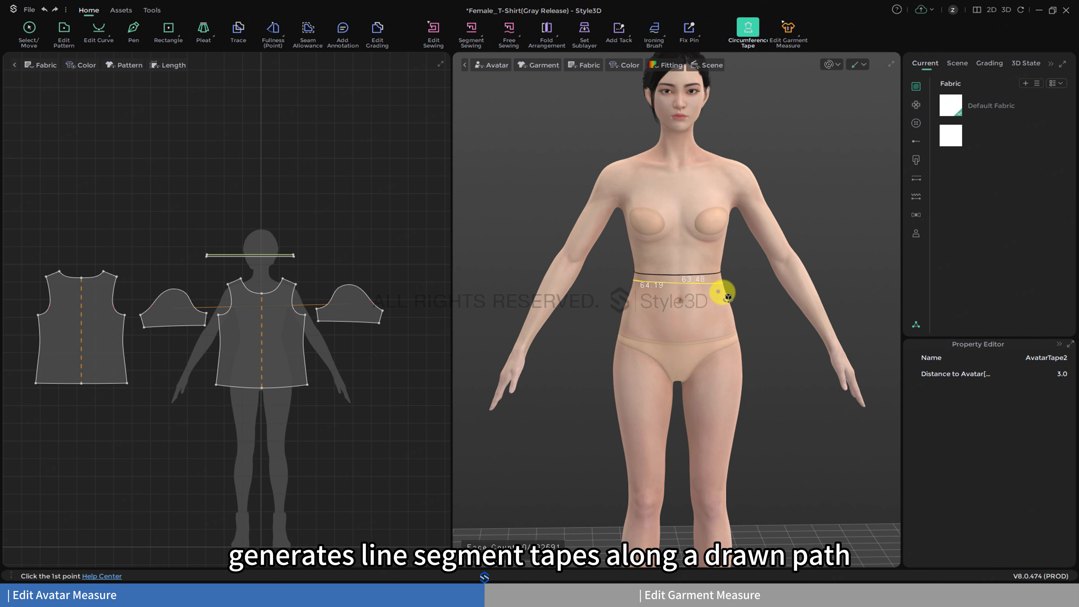
# Step: Draw a Linear Tape about 10 cm long across the avatar's left abdomen, below the two waist tapes
pyautogui.click(758, 36)
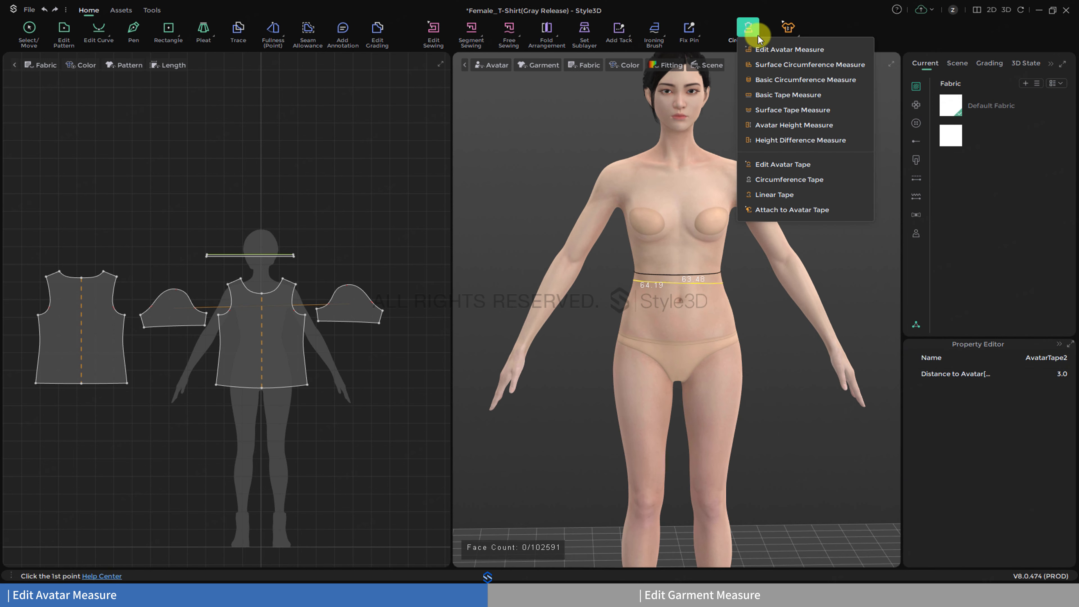
pyautogui.click(775, 195)
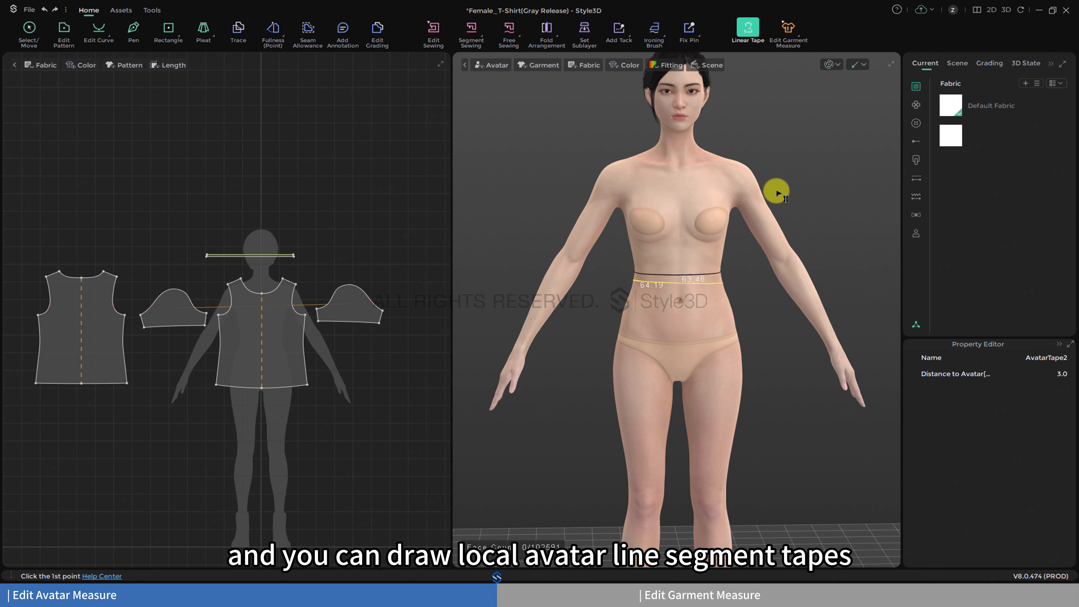
pyautogui.click(695, 313)
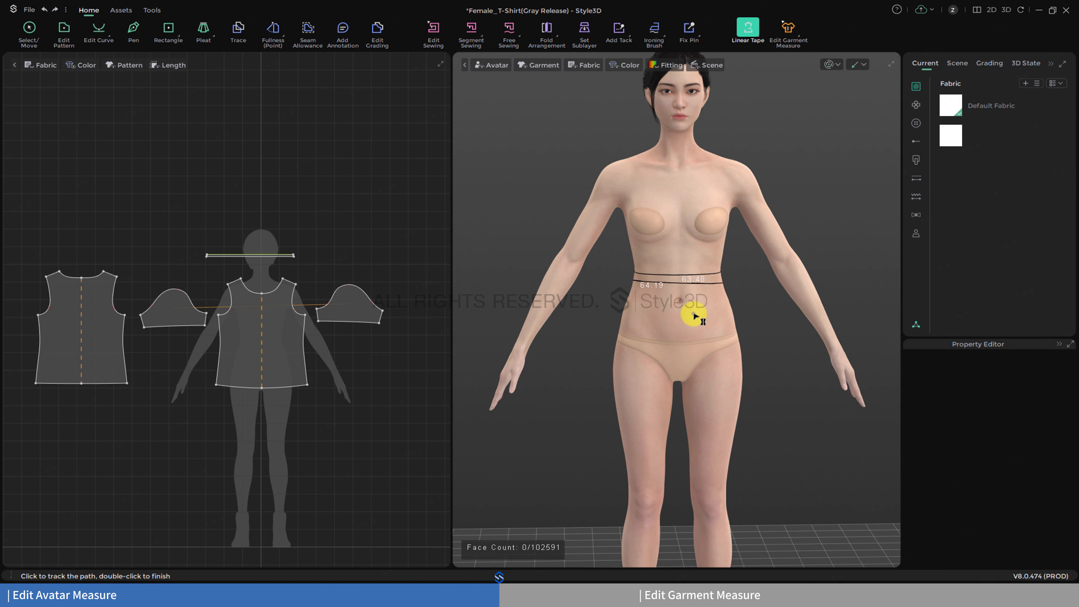
pyautogui.doubleClick(730, 313)
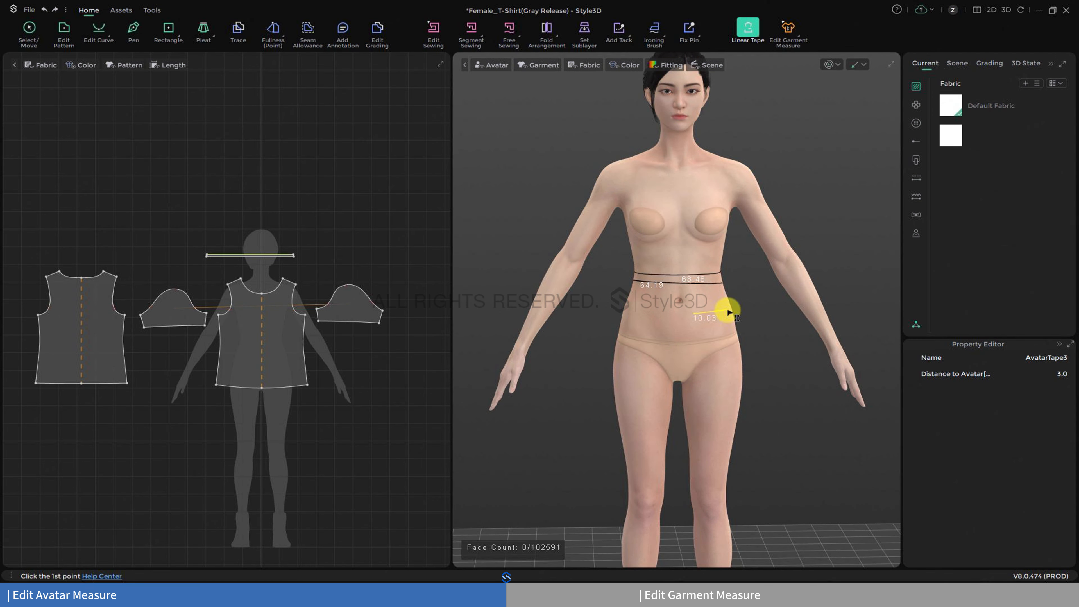
# Step: Draw a horizontal internal line about 45 cm long across the waist of both the front and back patterns with the Pen tool
pyautogui.click(758, 35)
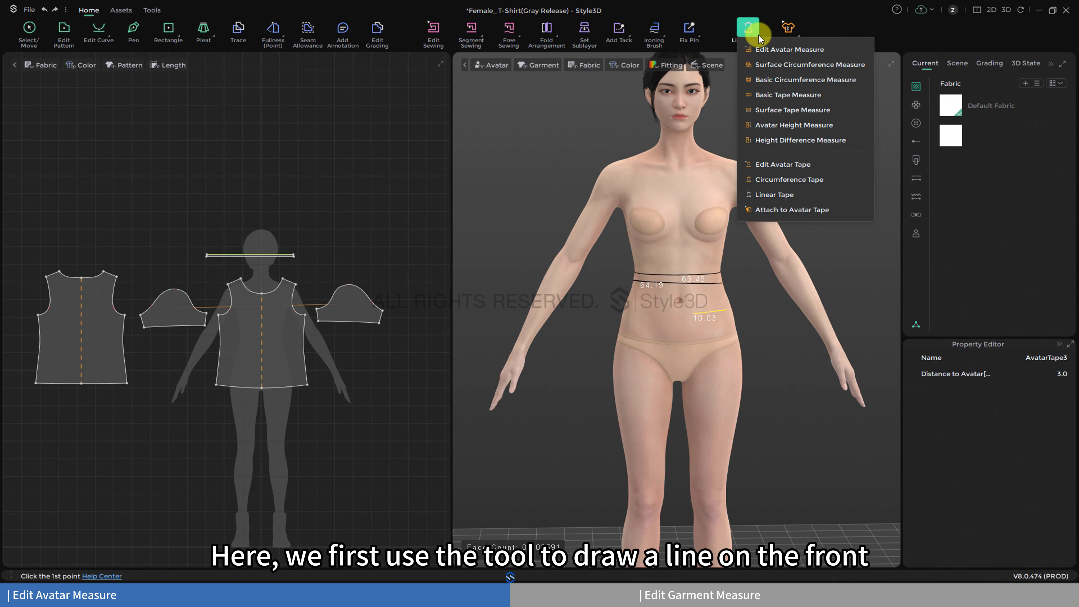
pyautogui.click(764, 208)
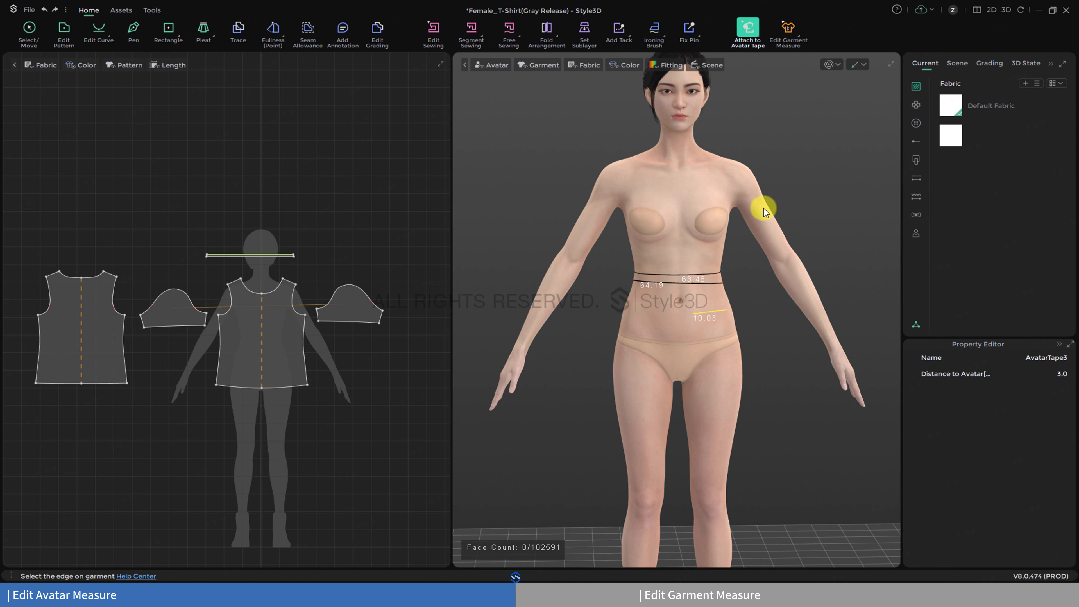
pyautogui.click(134, 28)
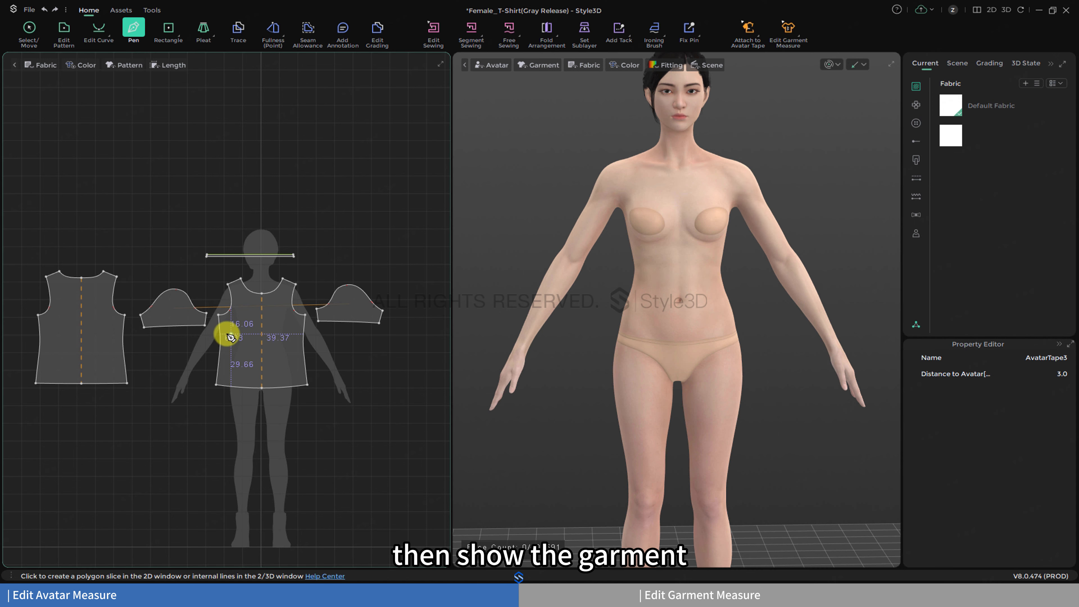
pyautogui.click(221, 342)
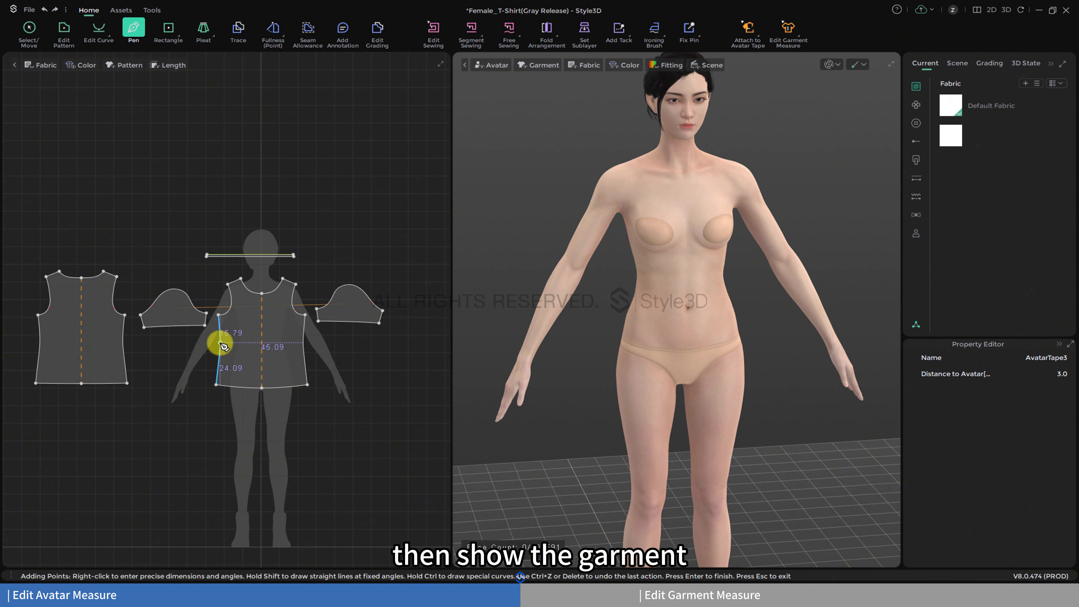
pyautogui.click(305, 343)
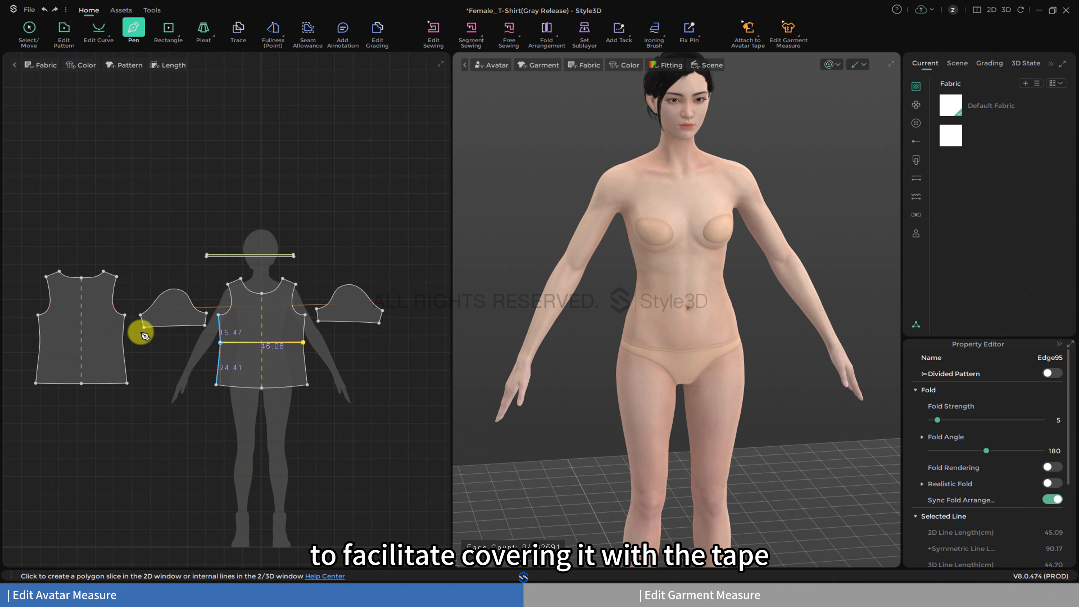
pyautogui.click(39, 334)
pyautogui.click(124, 335)
# Step: Move the waist internal lines on the back and front patterns slightly lower with Edit Pattern
pyautogui.click(748, 28)
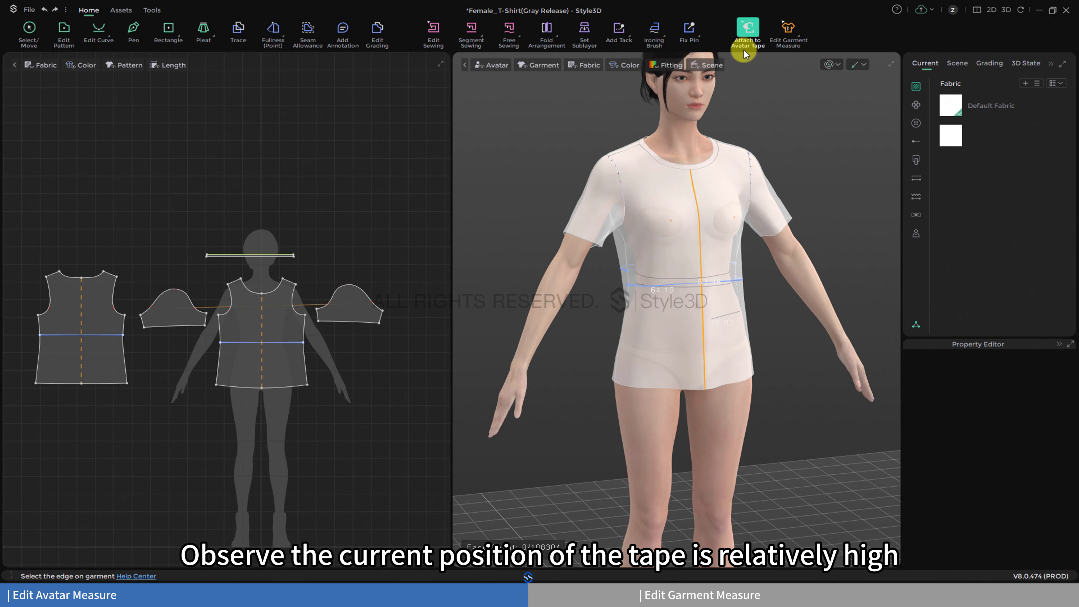
pyautogui.moveTo(810, 234)
pyautogui.mouseDown(button='right')
pyautogui.moveTo(822, 222)
pyautogui.moveTo(821, 231)
pyautogui.mouseUp(button='right')
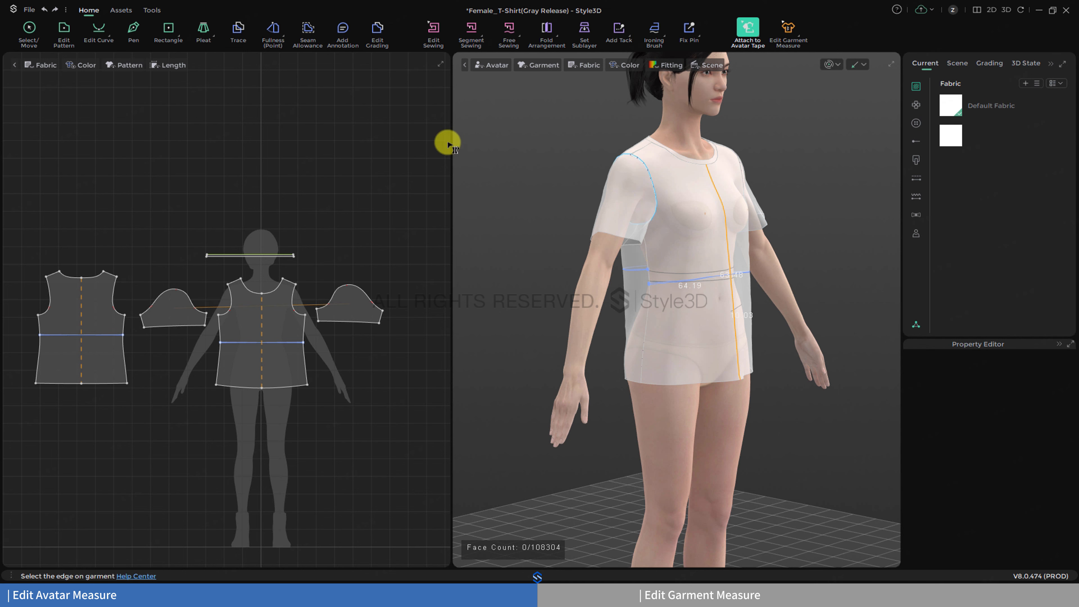
pyautogui.click(64, 28)
pyautogui.moveTo(94, 334)
pyautogui.mouseDown()
pyautogui.moveTo(73, 340)
pyautogui.moveTo(80, 349)
pyautogui.mouseUp()
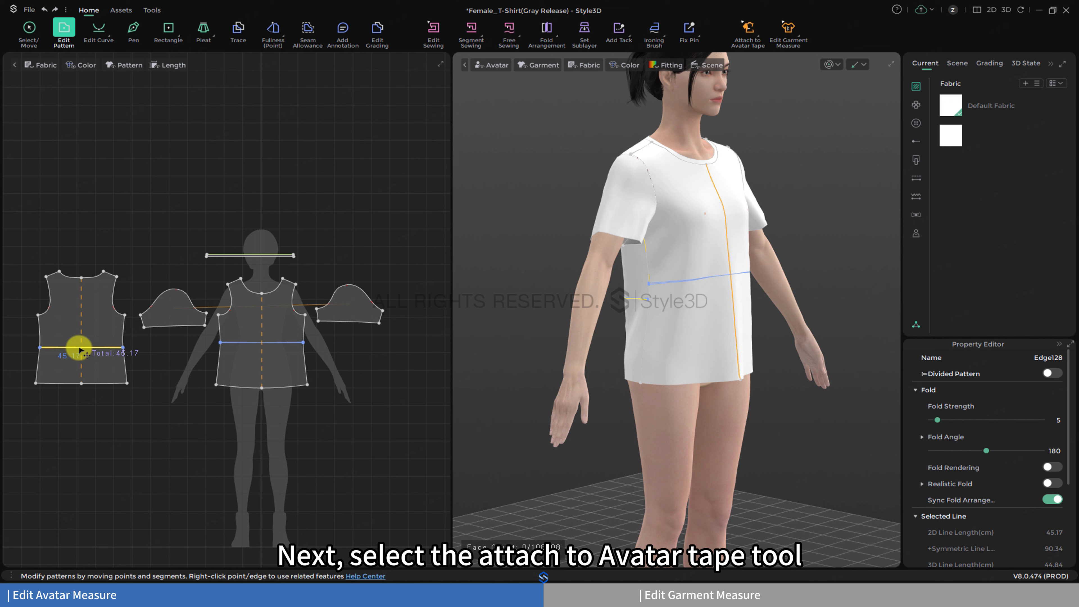
pyautogui.moveTo(229, 342); pyautogui.dragTo(231, 349)
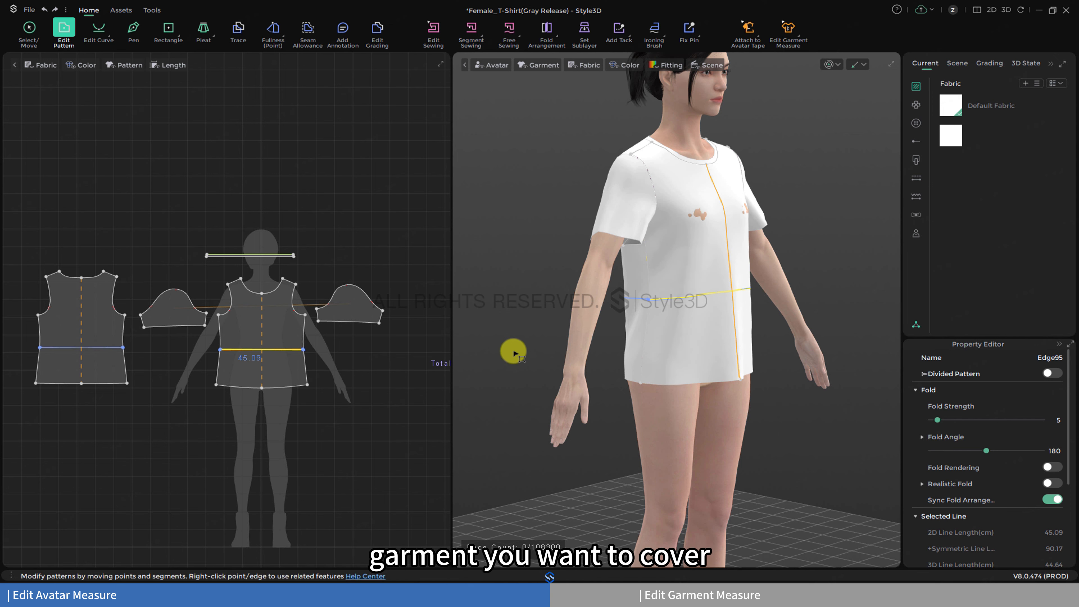
# Step: Attach the front pattern's waist line to the lower circumference tape on the avatar
pyautogui.click(748, 30)
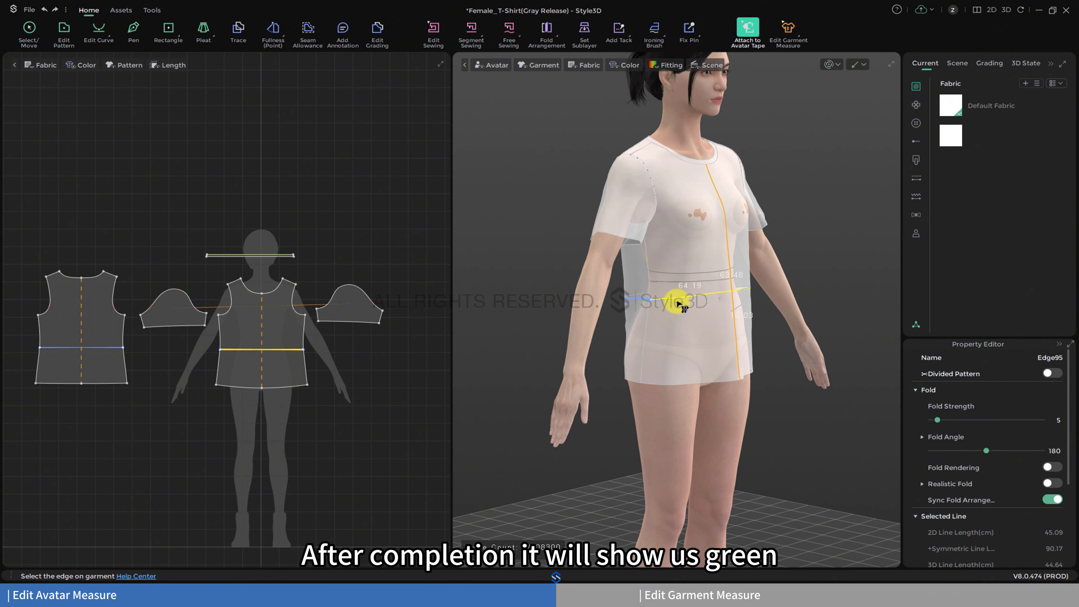
pyautogui.moveTo(703, 303); pyautogui.dragTo(673, 314, button='right')
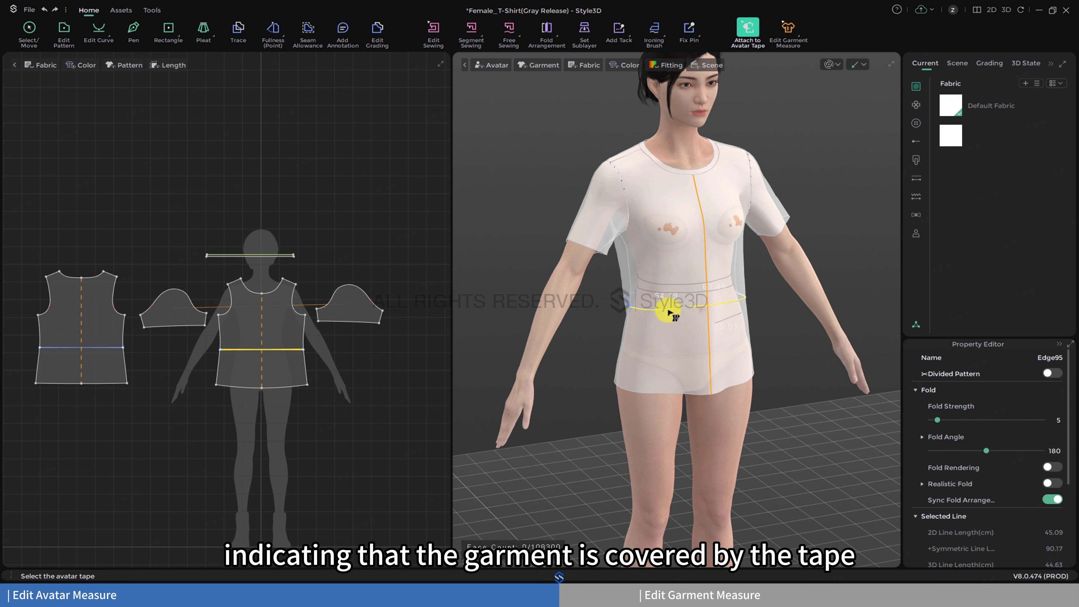
pyautogui.click(684, 298)
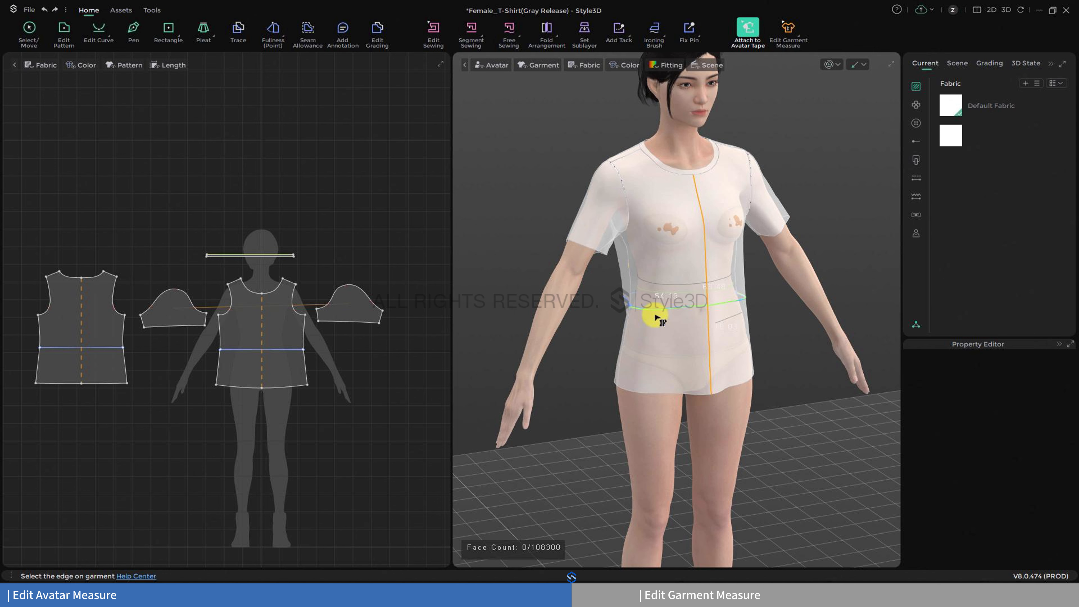
# Step: Attach the back pattern's waist line to the same lower waist tape from behind the avatar
pyautogui.moveTo(657, 318); pyautogui.dragTo(701, 327, button='right')
pyautogui.click(701, 327)
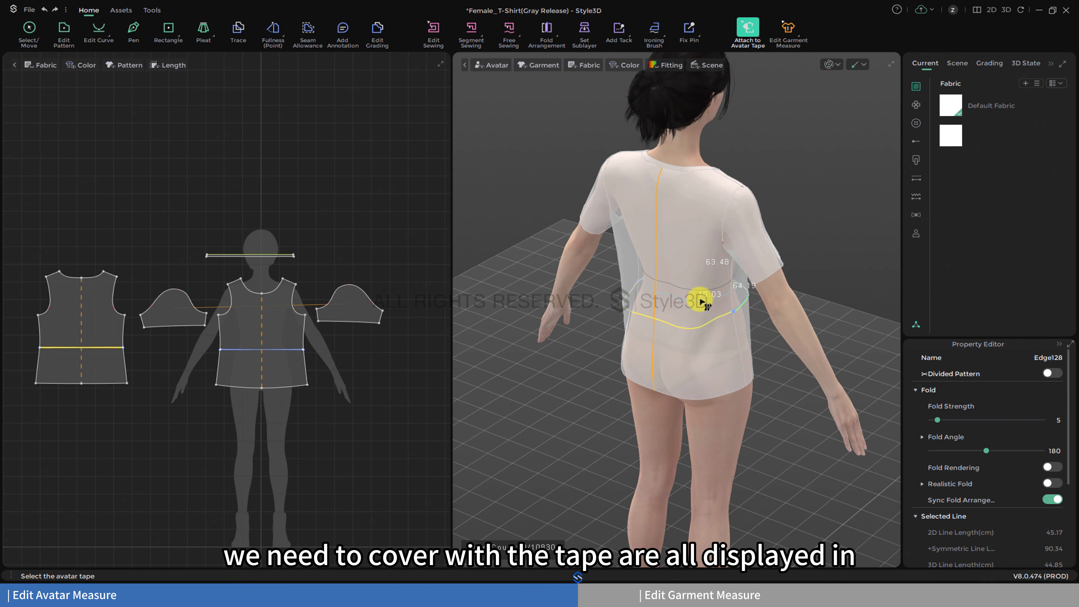
pyautogui.click(702, 301)
# Step: Run the simulation to cinch the T-shirt at the taped waist and check the fit from the front
pyautogui.moveTo(810, 291); pyautogui.dragTo(657, 340, button='right')
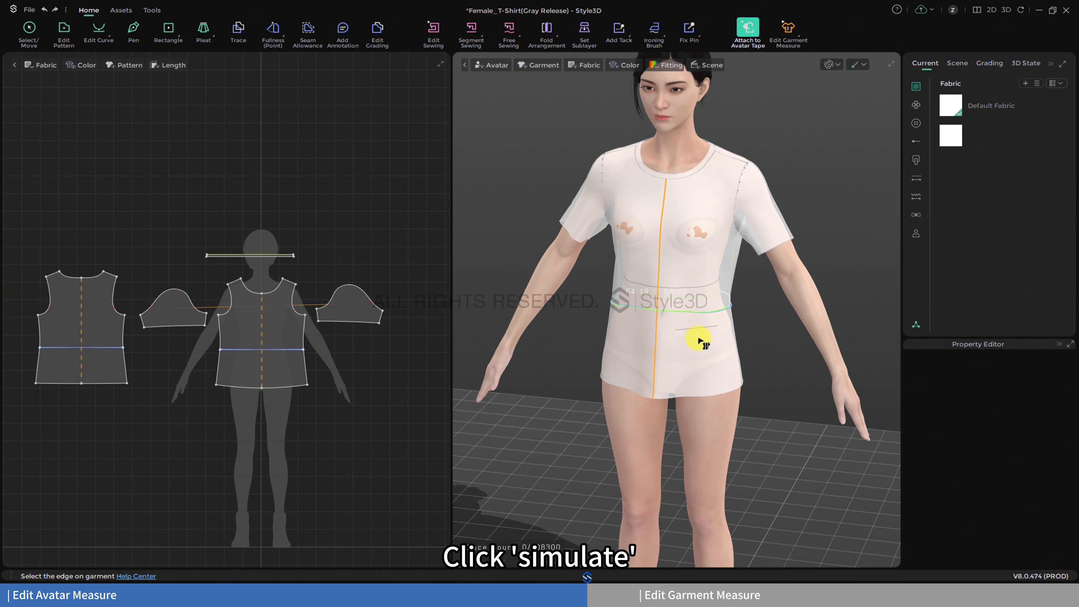
pyautogui.moveTo(699, 340); pyautogui.dragTo(728, 338, button='right')
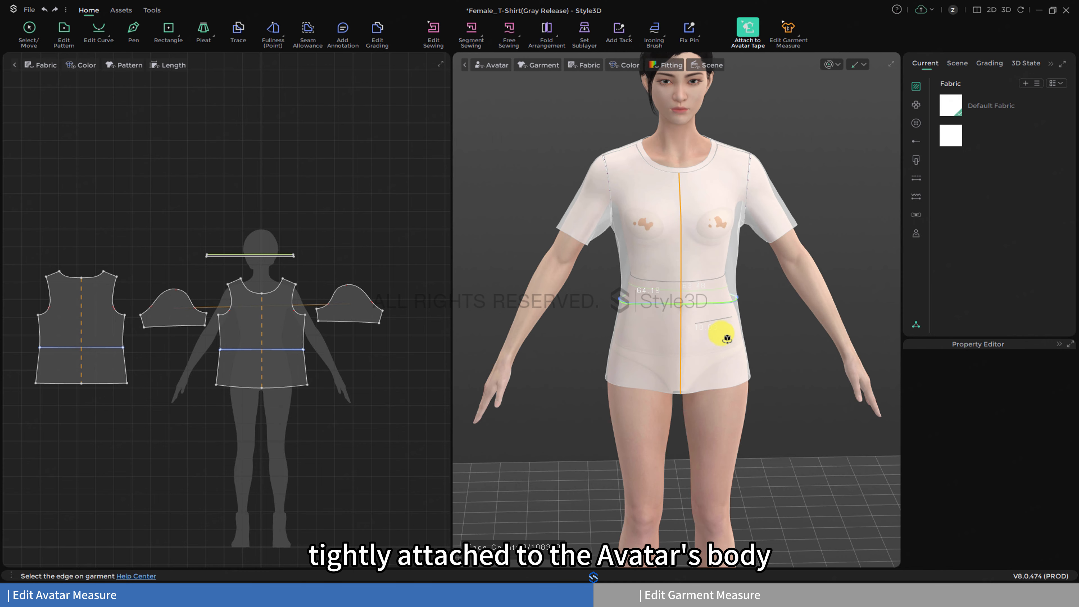
pyautogui.click(828, 64)
pyautogui.click(705, 267)
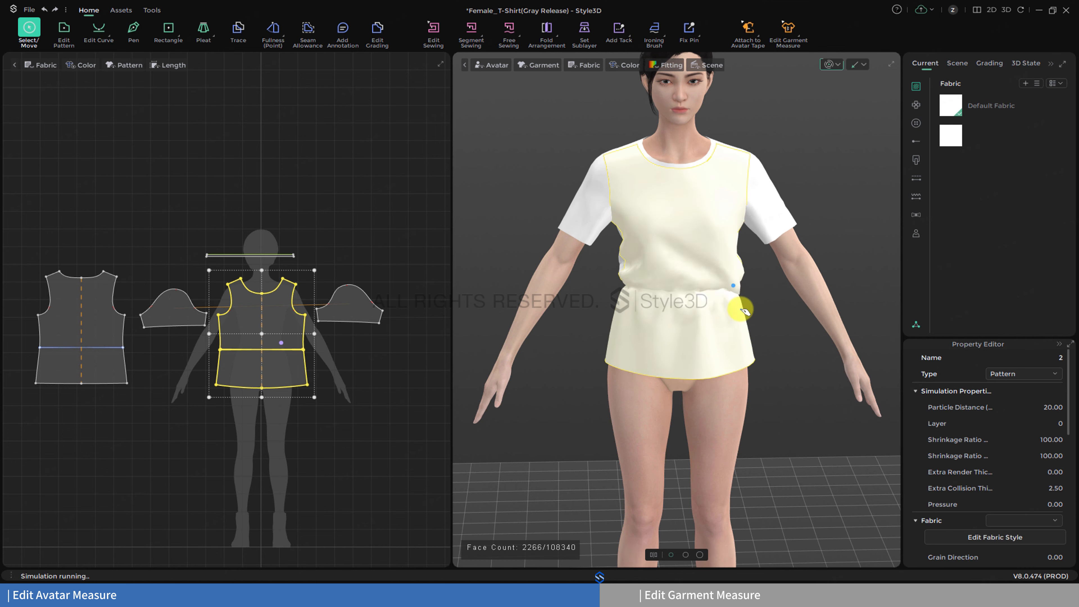
pyautogui.moveTo(747, 303); pyautogui.dragTo(718, 322, button='right')
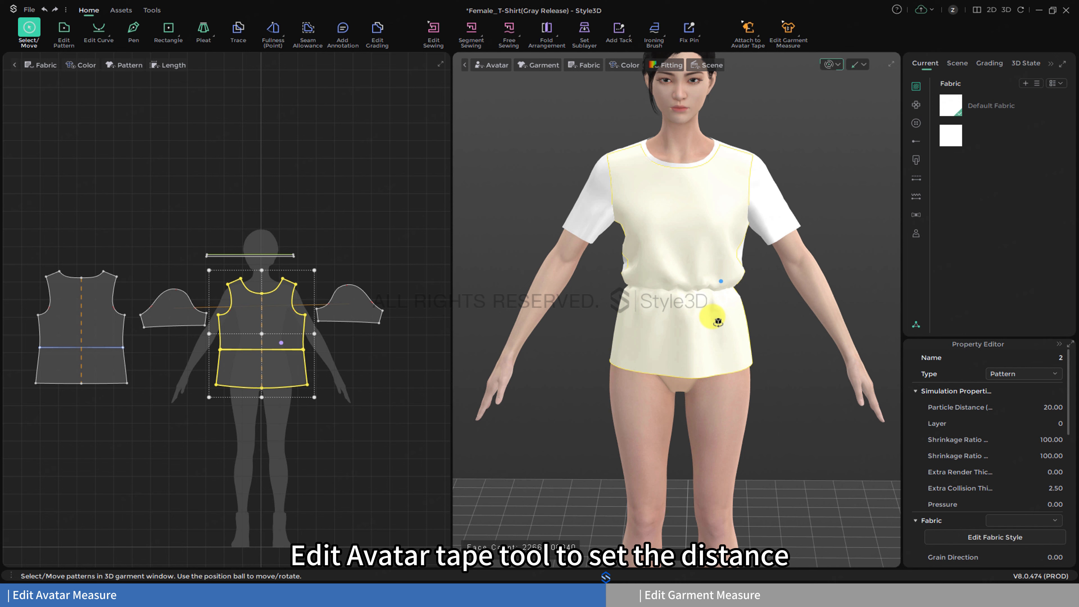
pyautogui.scroll(-3, 730, 305)
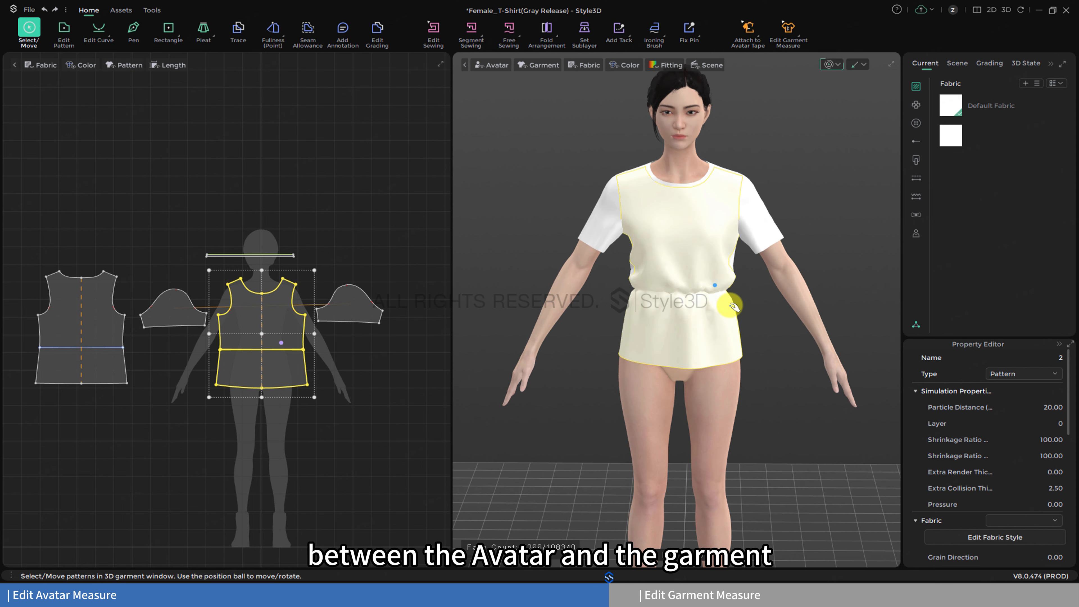
# Step: Release the T-shirt from the lower waist tape with Edit Avatar Tape and remove the avatar tapes
pyautogui.click(760, 40)
pyautogui.click(779, 169)
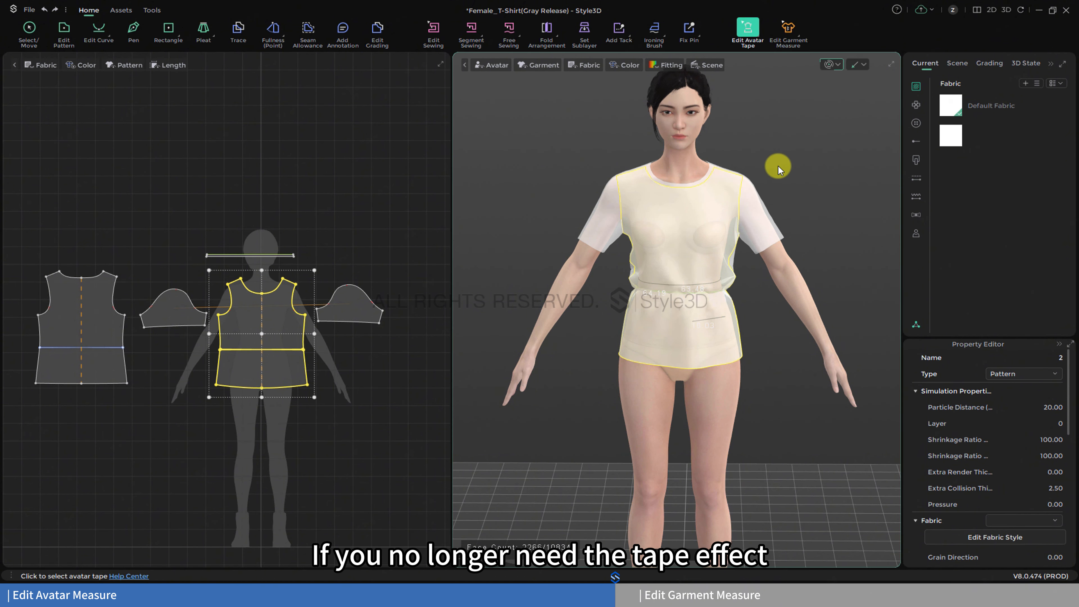
pyautogui.click(699, 292)
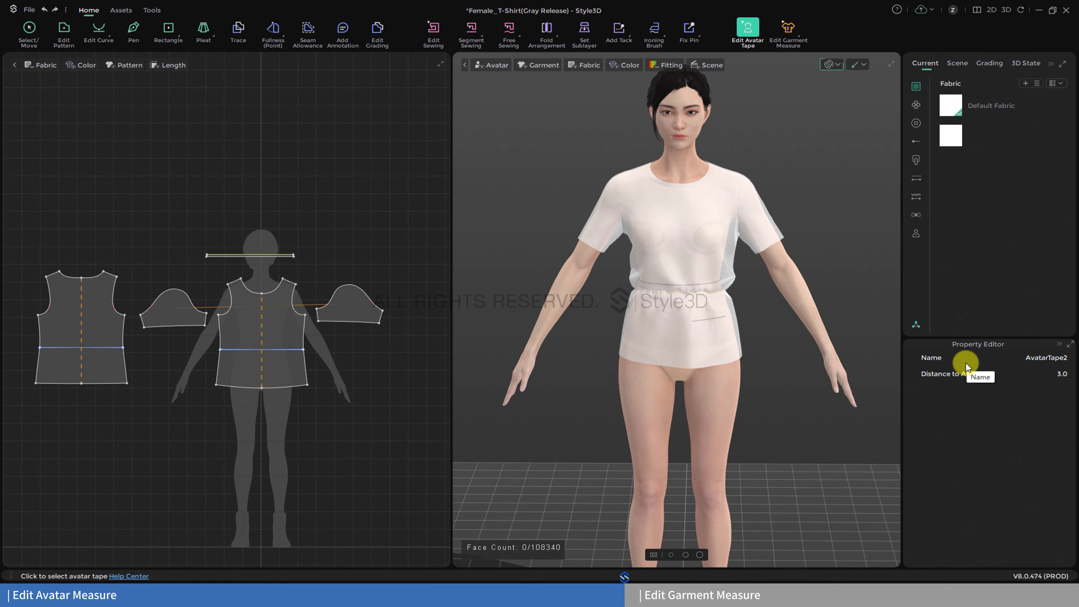
pyautogui.rightClick(692, 296)
pyautogui.click(701, 304)
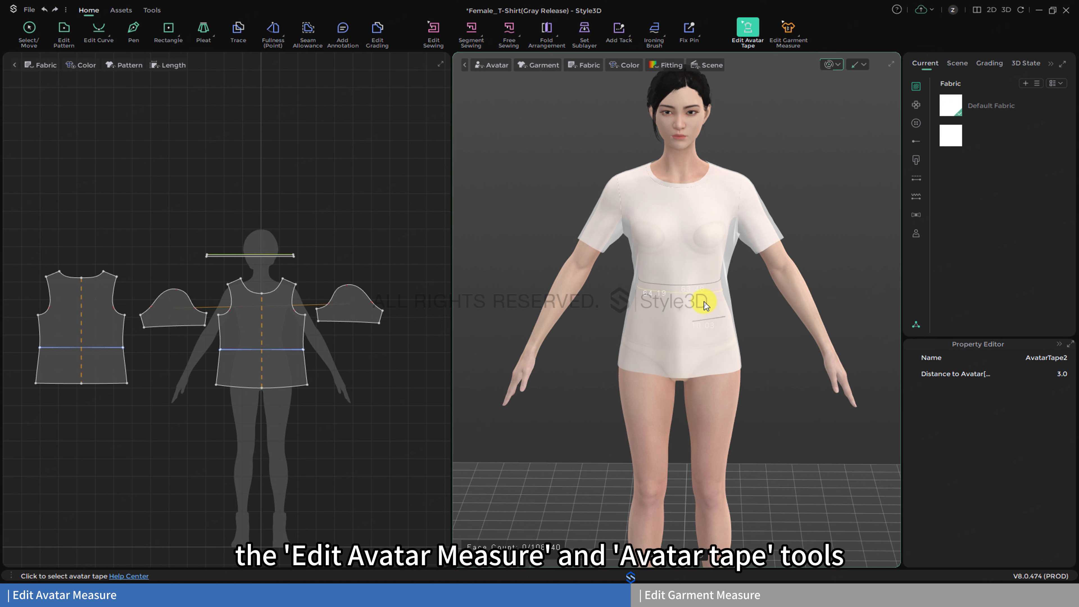
pyautogui.rightClick(663, 294)
pyautogui.click(675, 314)
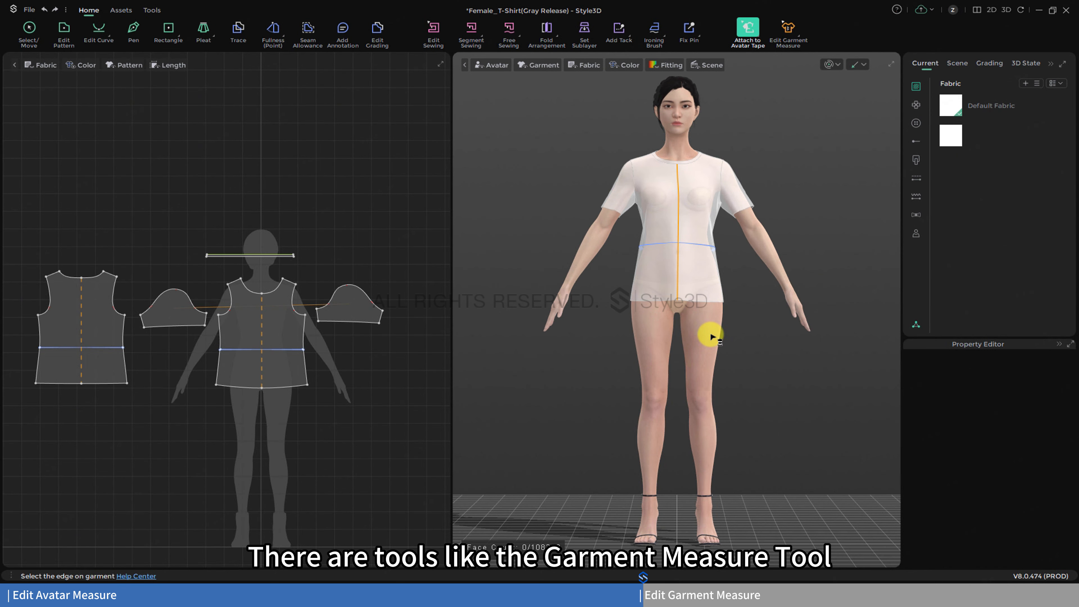
# Step: Show the garment, hide the avatar and fill the 3D window with the T-shirt for garment measuring
pyautogui.click(793, 24)
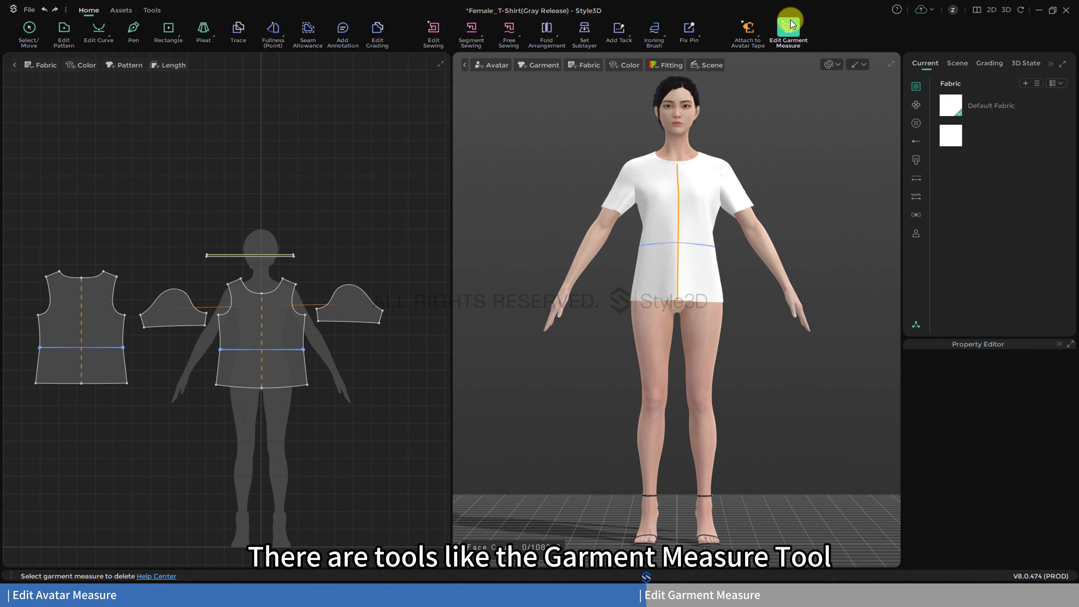
pyautogui.click(800, 35)
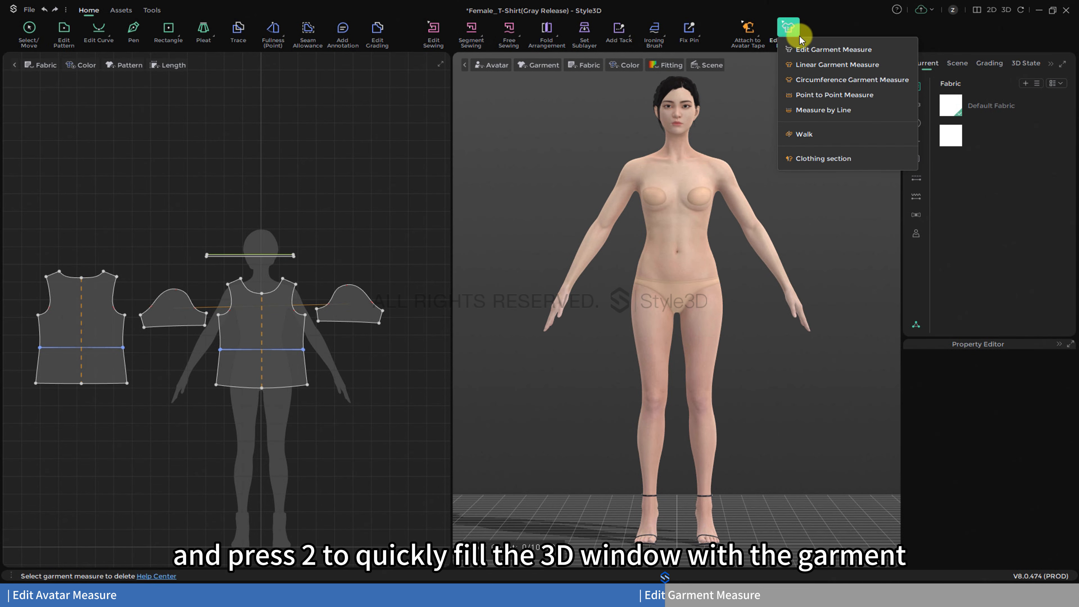
pyautogui.hotkey('shift', 'c')
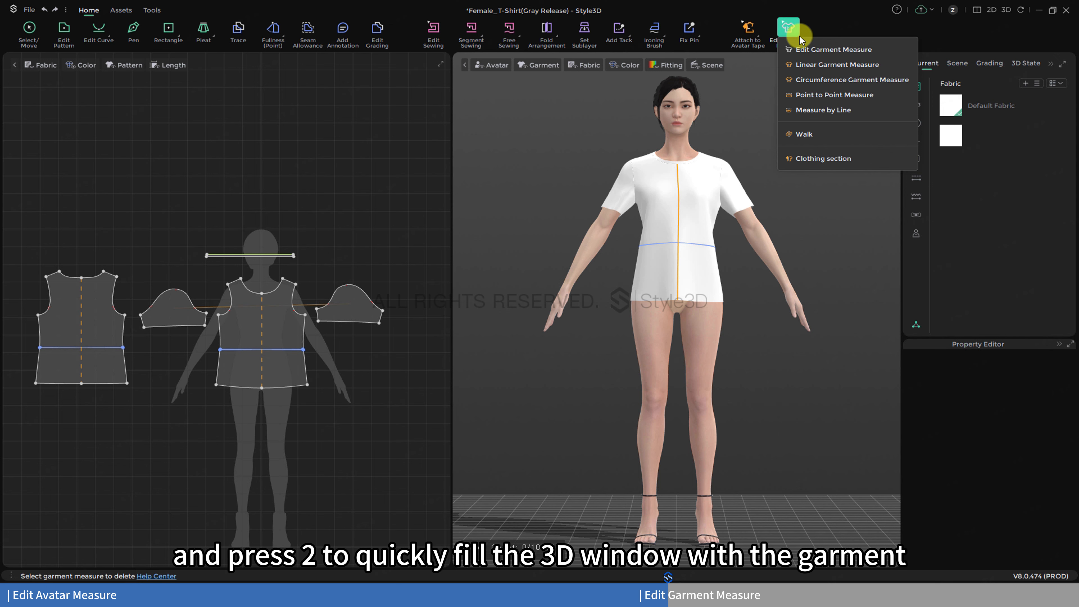
pyautogui.hotkey('shift', 'a')
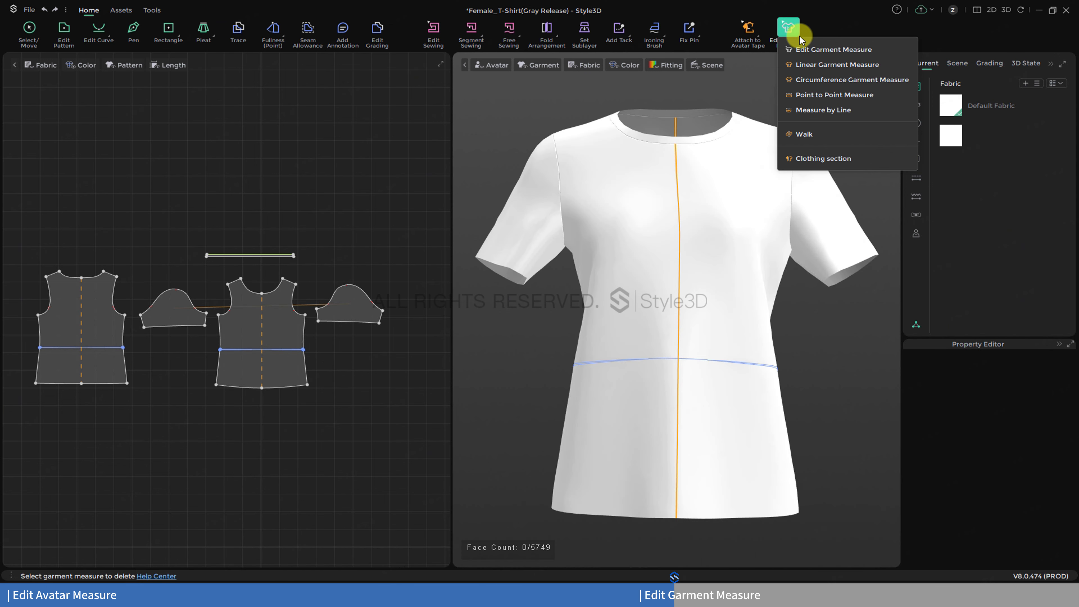
pyautogui.click(759, 72)
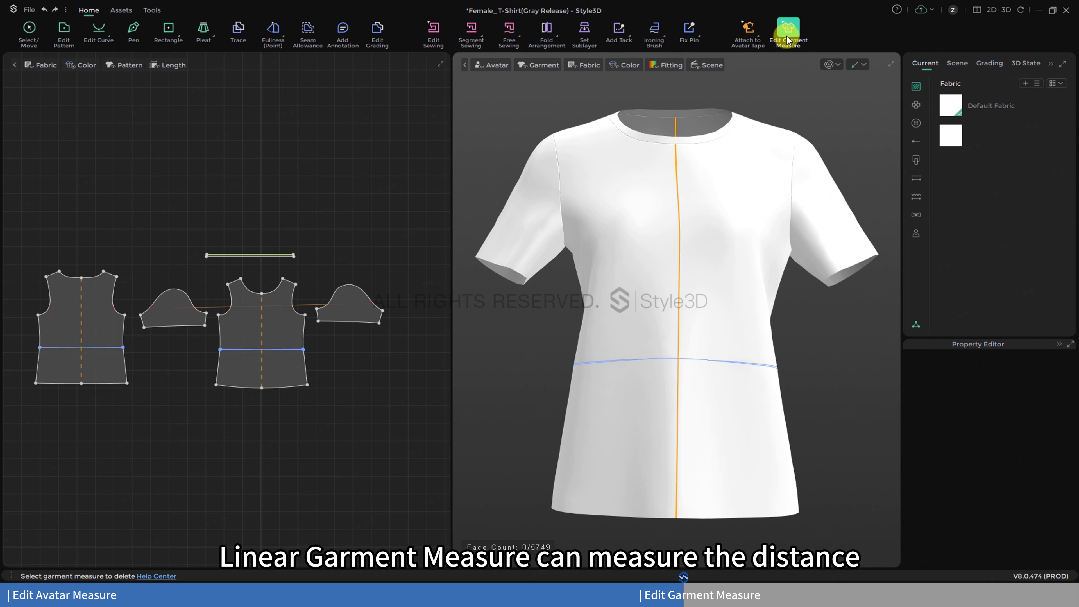
# Step: Add a Linear Garment Measure about 16 cm long horizontally across the T-shirt's upper chest
pyautogui.click(799, 33)
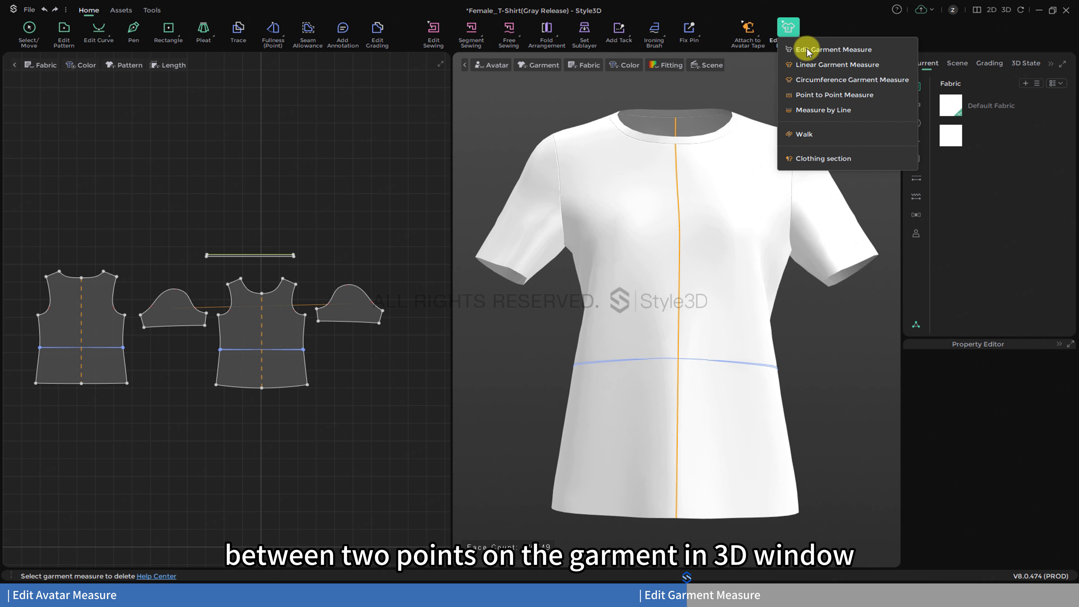
pyautogui.click(814, 64)
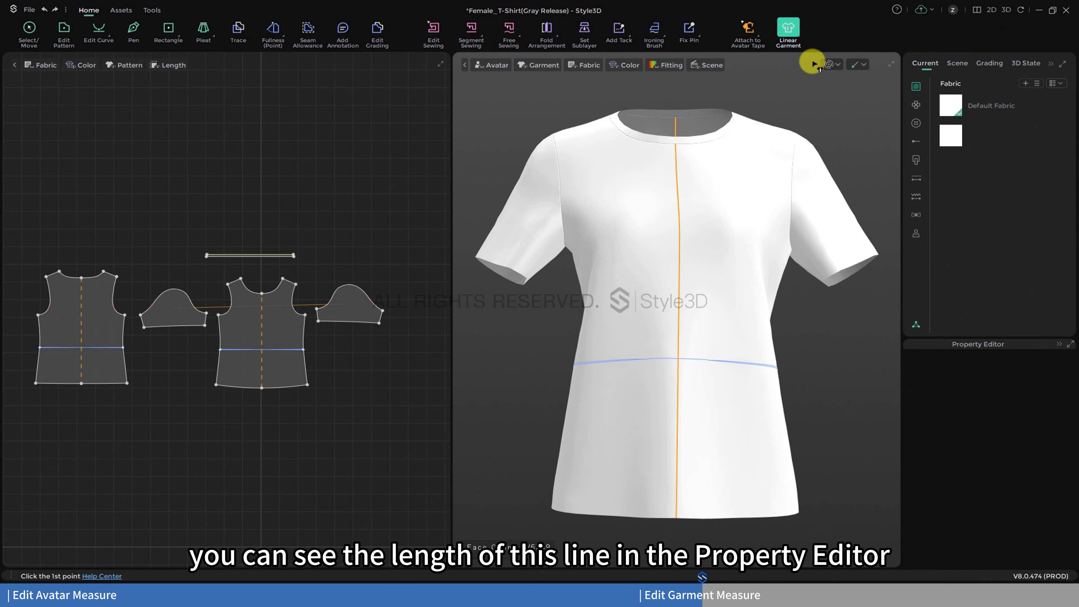
pyautogui.click(628, 184)
pyautogui.click(748, 186)
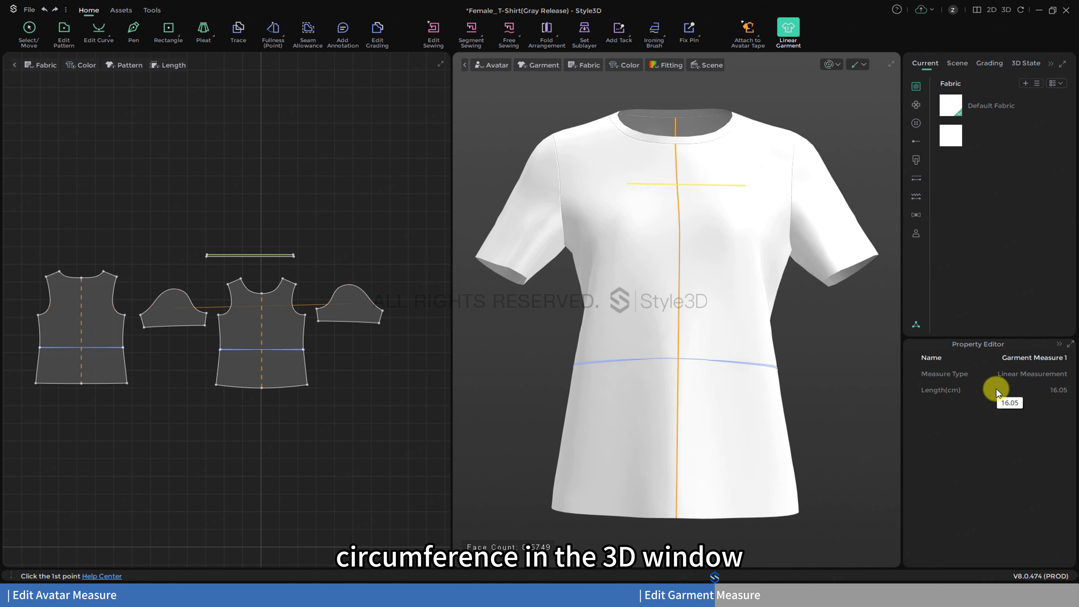
# Step: Add a Circumference Garment Measure of about 93 cm around the T-shirt's torso, just below the armholes
pyautogui.click(799, 36)
pyautogui.click(814, 76)
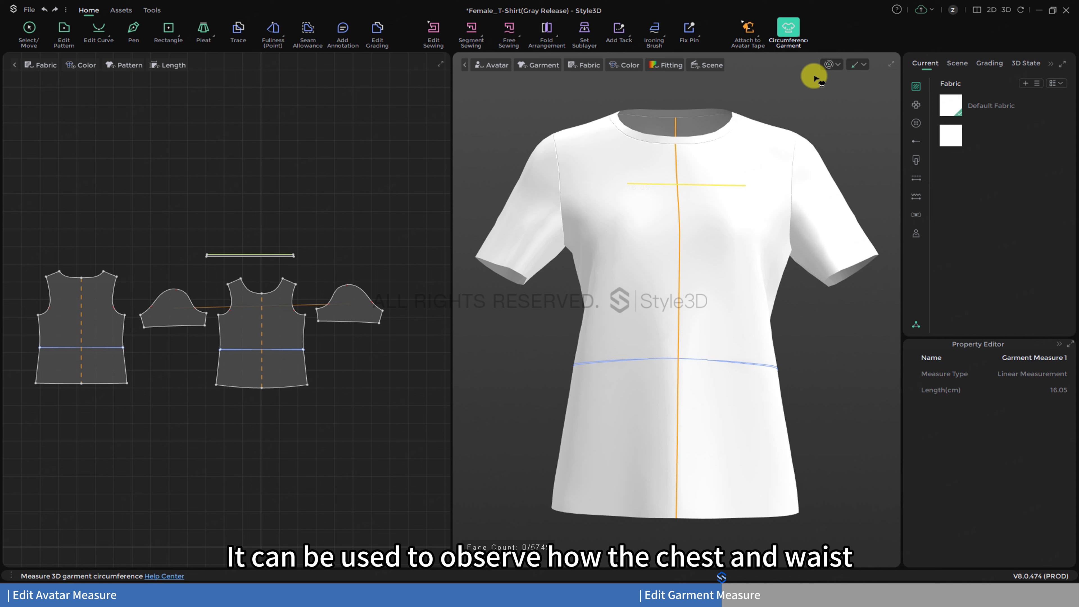
pyautogui.click(724, 276)
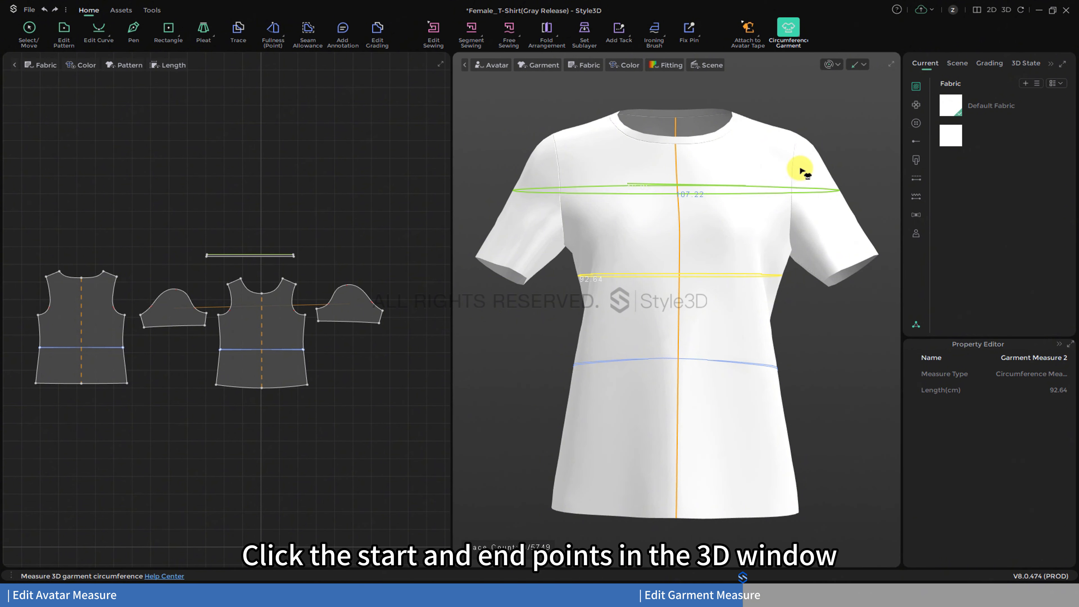
# Step: Add two Point to Point measures of about 14 cm on the front: a vertical one in 3D and a diagonal one in 2D
pyautogui.click(800, 33)
pyautogui.click(815, 93)
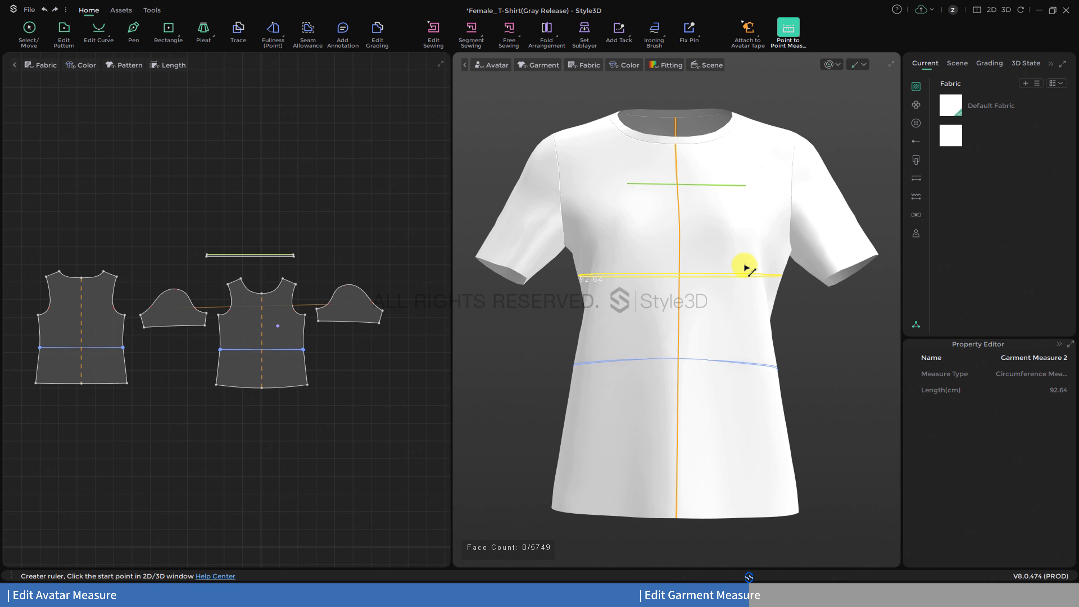
pyautogui.click(744, 210)
pyautogui.doubleClick(740, 316)
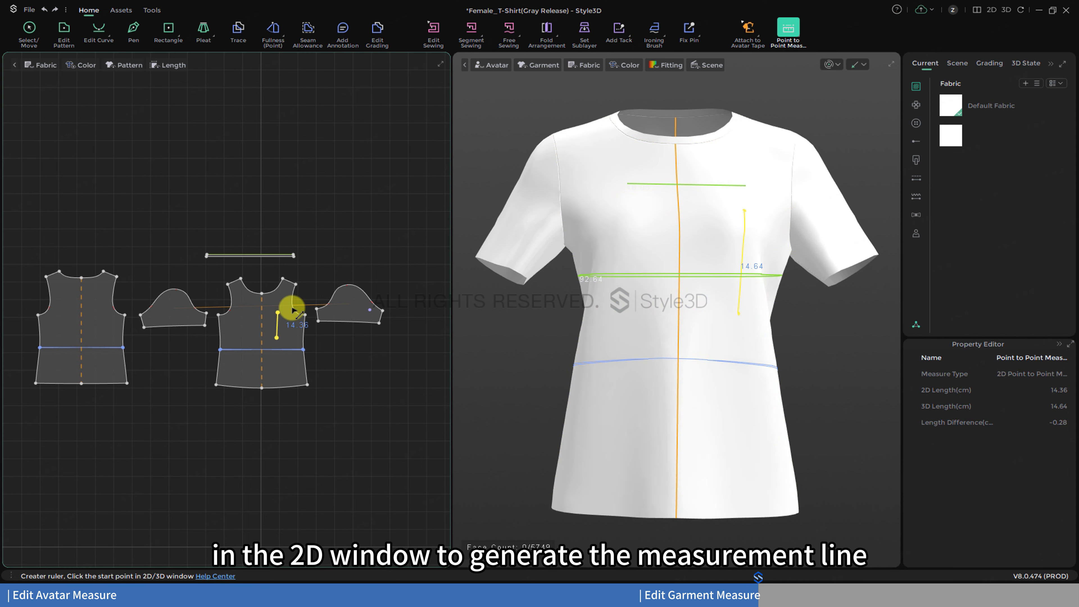
pyautogui.click(232, 326)
pyautogui.doubleClick(251, 341)
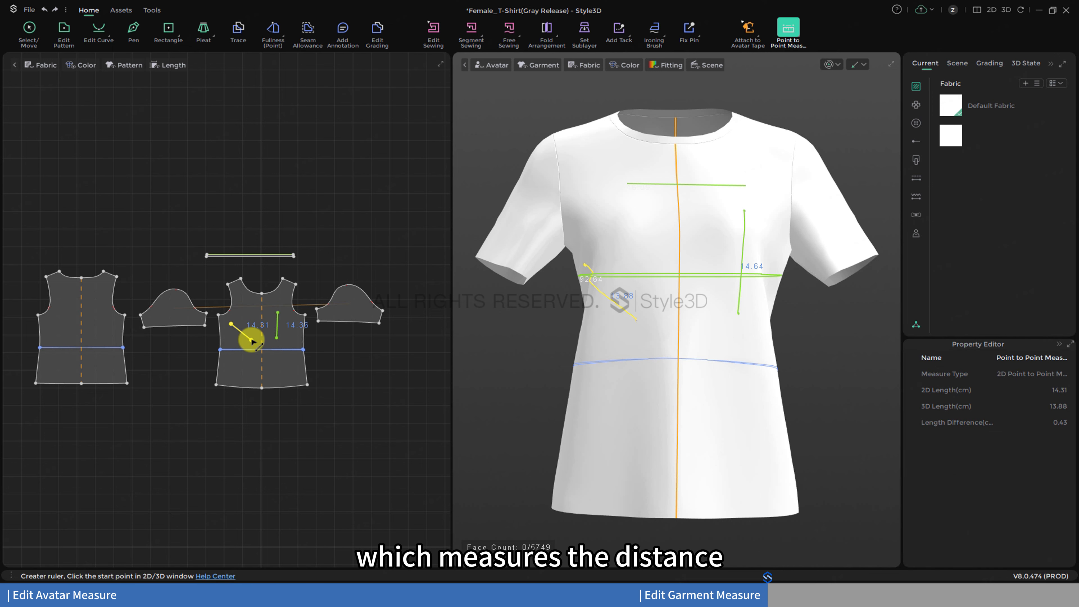
# Step: Add a Measure by Line about 11 cm long down the front pattern's armhole, starting at the shoulder point
pyautogui.click(799, 40)
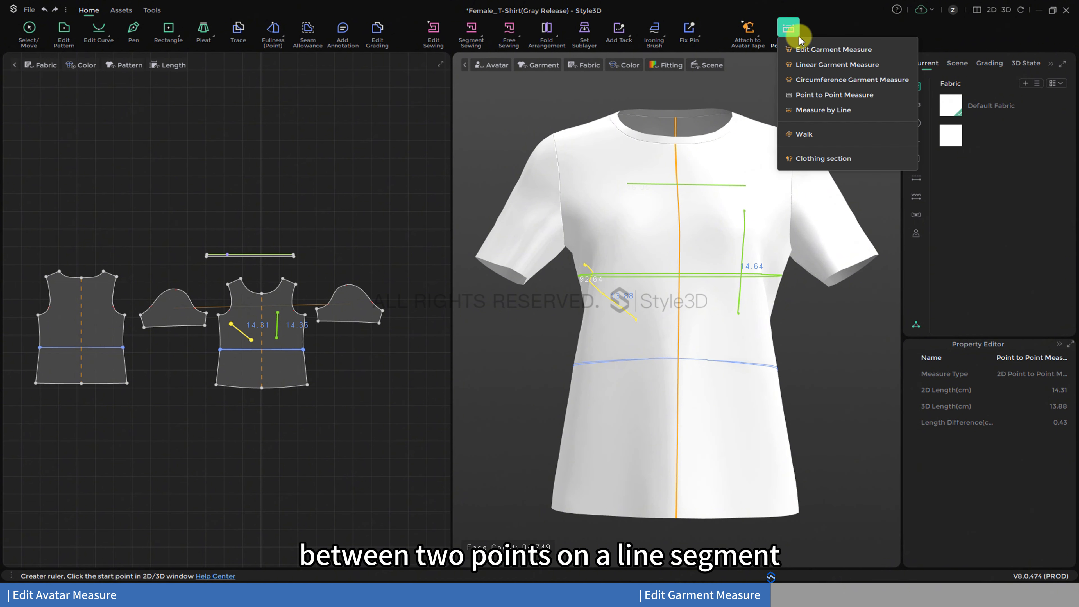
pyautogui.click(823, 109)
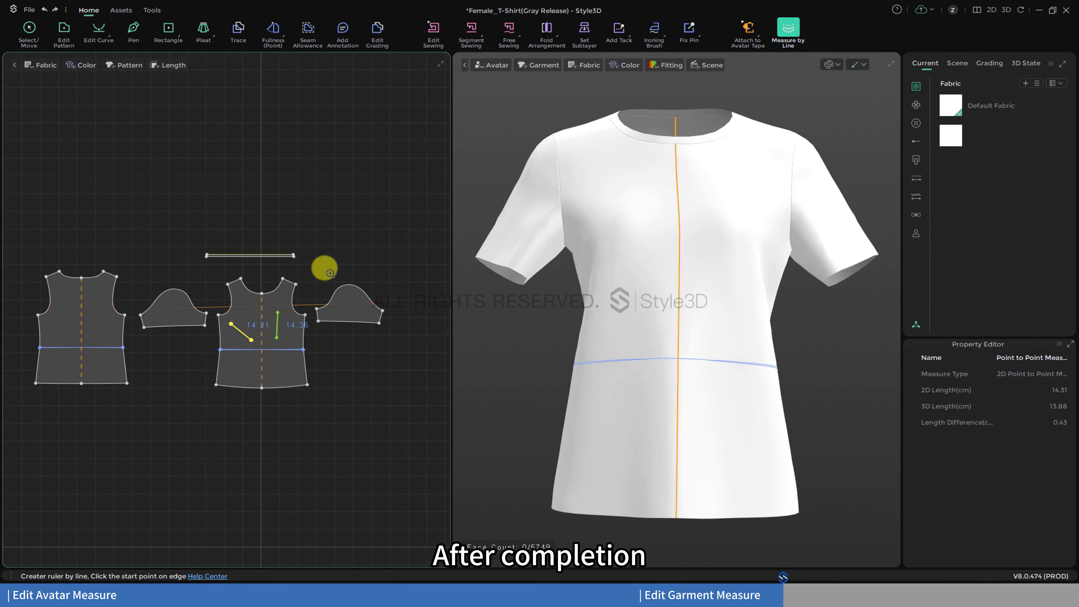
pyautogui.scroll(5, 323, 266)
pyautogui.click(211, 340)
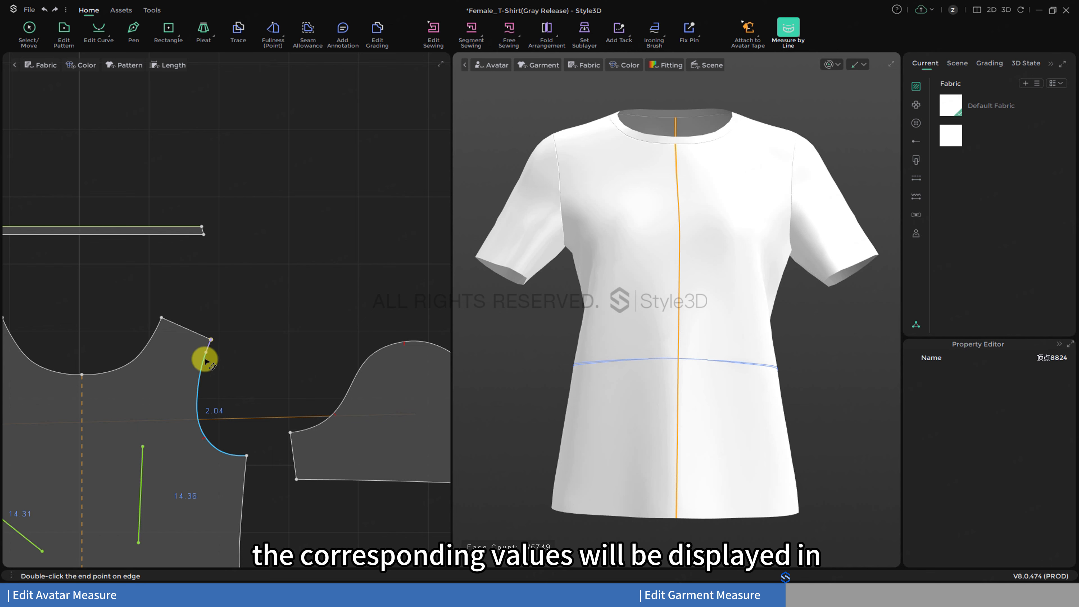
pyautogui.click(197, 411)
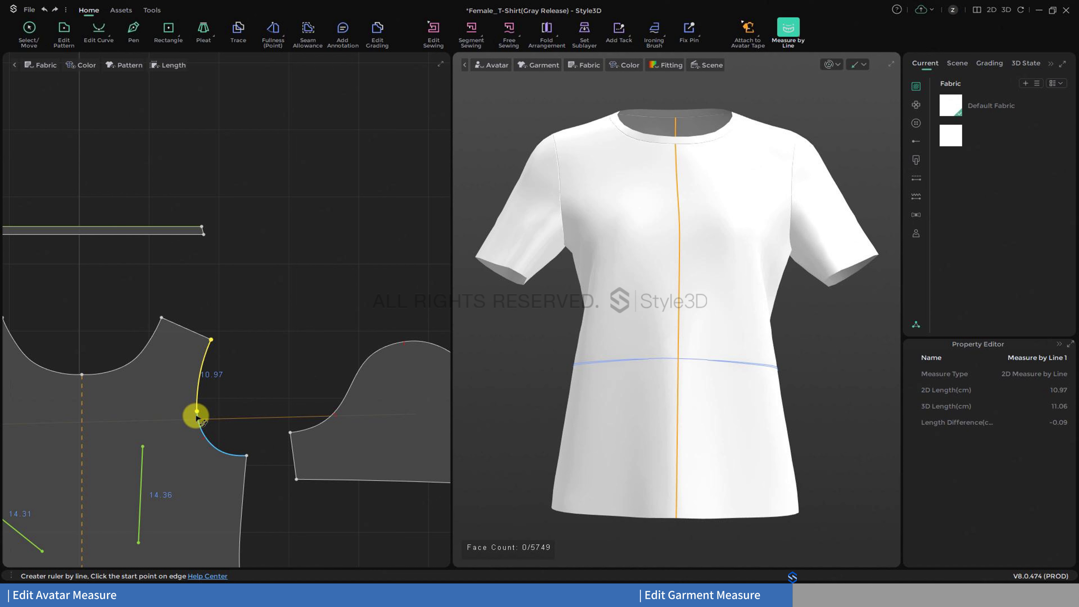
# Step: Review the garment measures in the Size Measurement table and close it
pyautogui.click(200, 67)
pyautogui.click(211, 130)
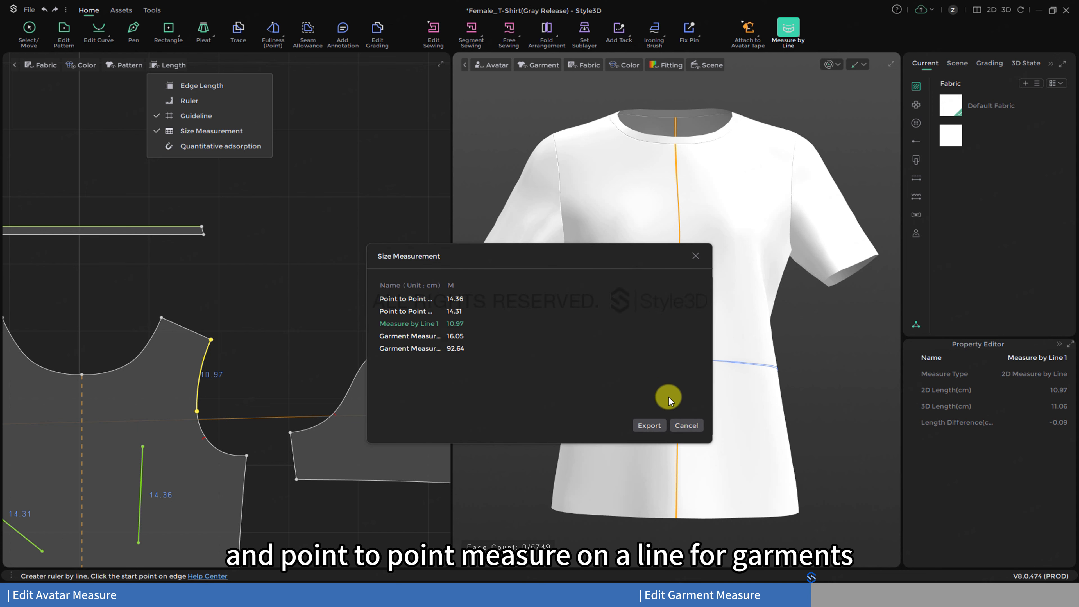
pyautogui.click(691, 424)
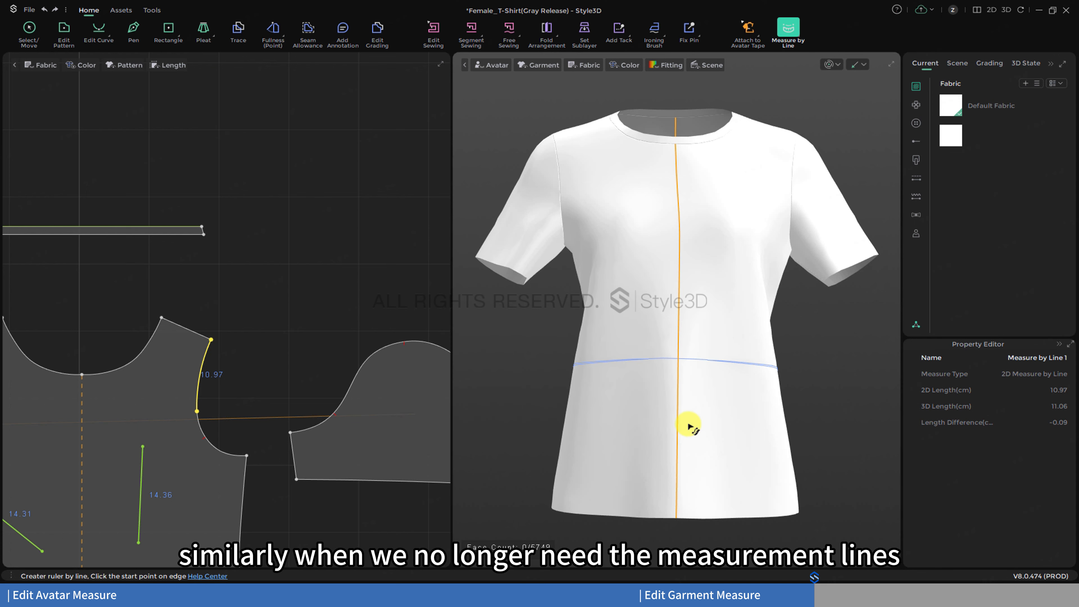
# Step: Delete the circumference, linear and both Point to Point measures from the T-shirt using Edit Garment Measure
pyautogui.click(797, 36)
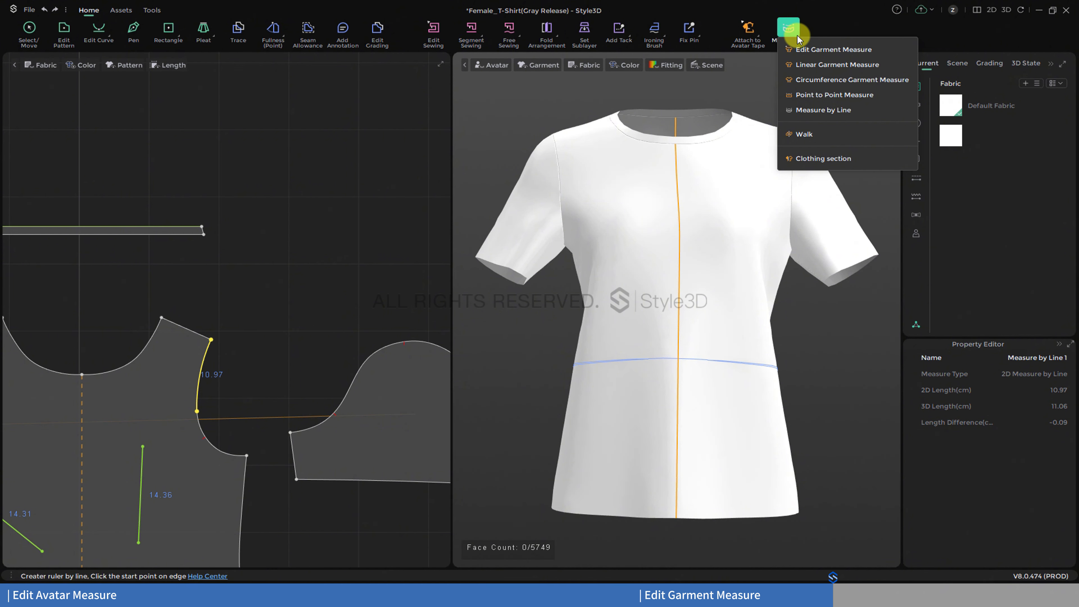
pyautogui.click(803, 50)
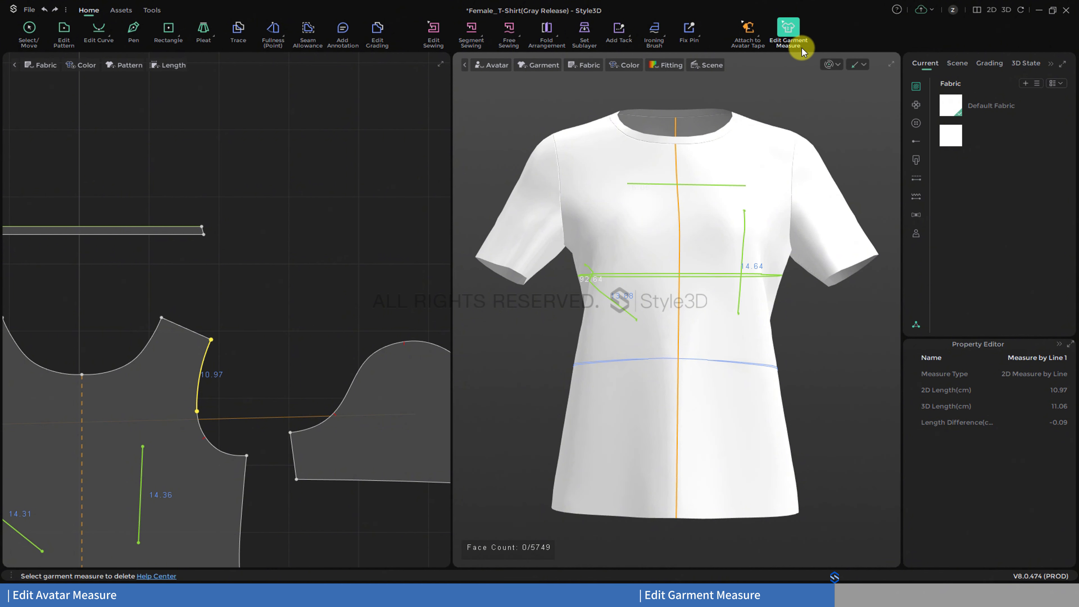
pyautogui.click(700, 277)
pyautogui.press('Delete')
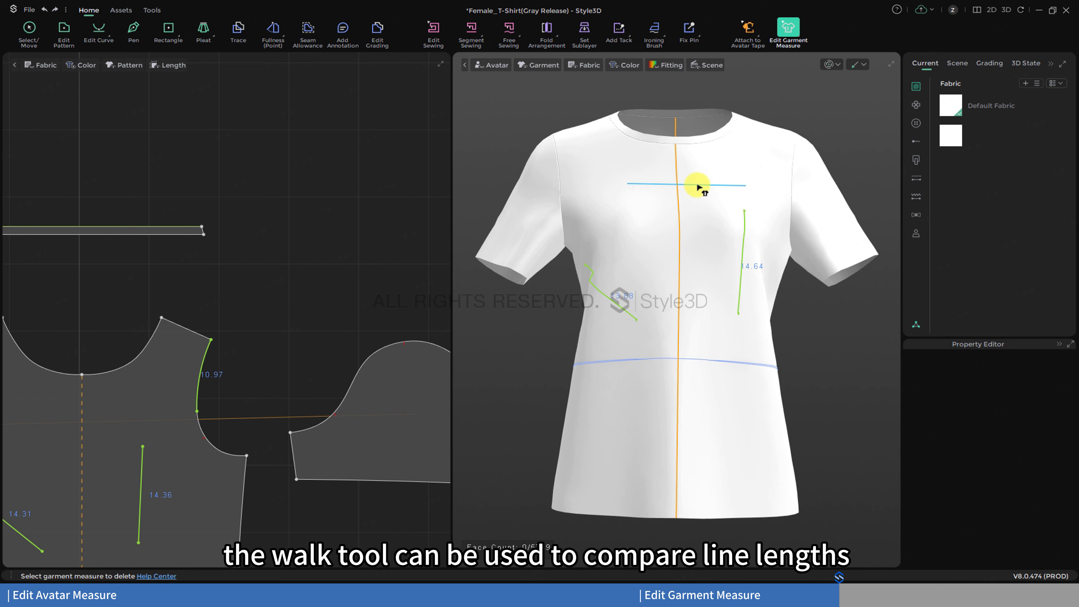
pyautogui.click(699, 186)
pyautogui.press('Delete')
pyautogui.click(620, 310)
pyautogui.press('Delete')
pyautogui.click(742, 279)
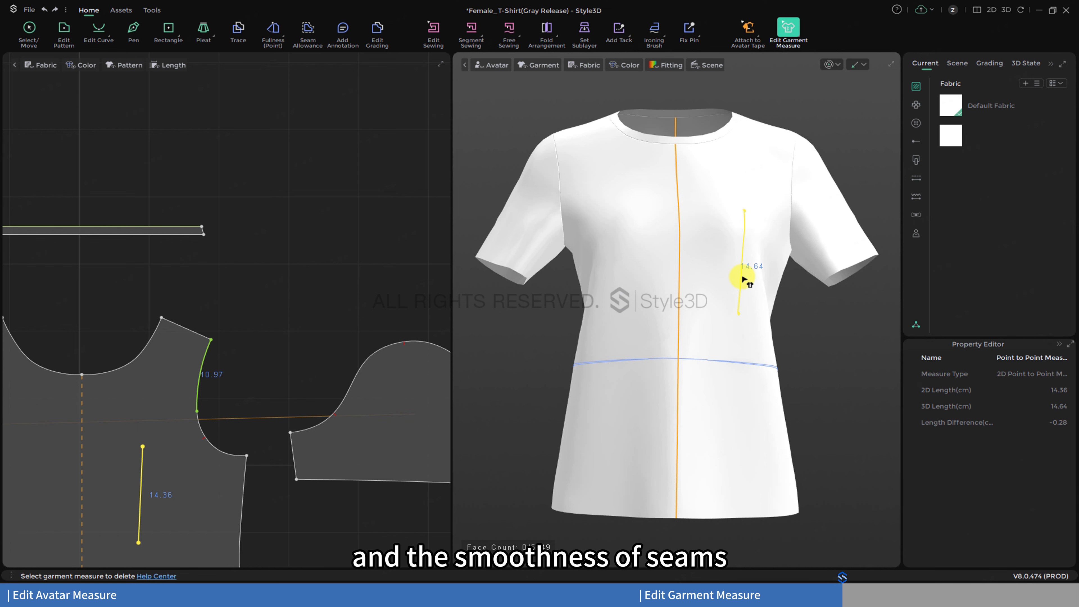
pyautogui.press('Delete')
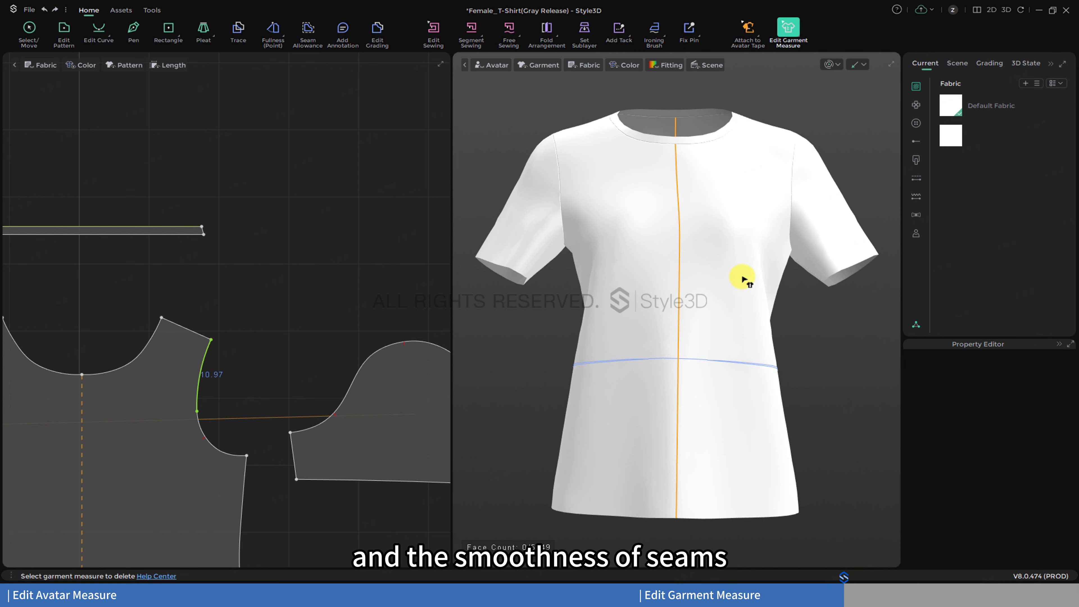
# Step: Use Walk to join the front pattern to the back at their shoulder points and move it along the shoulder line
pyautogui.click(799, 35)
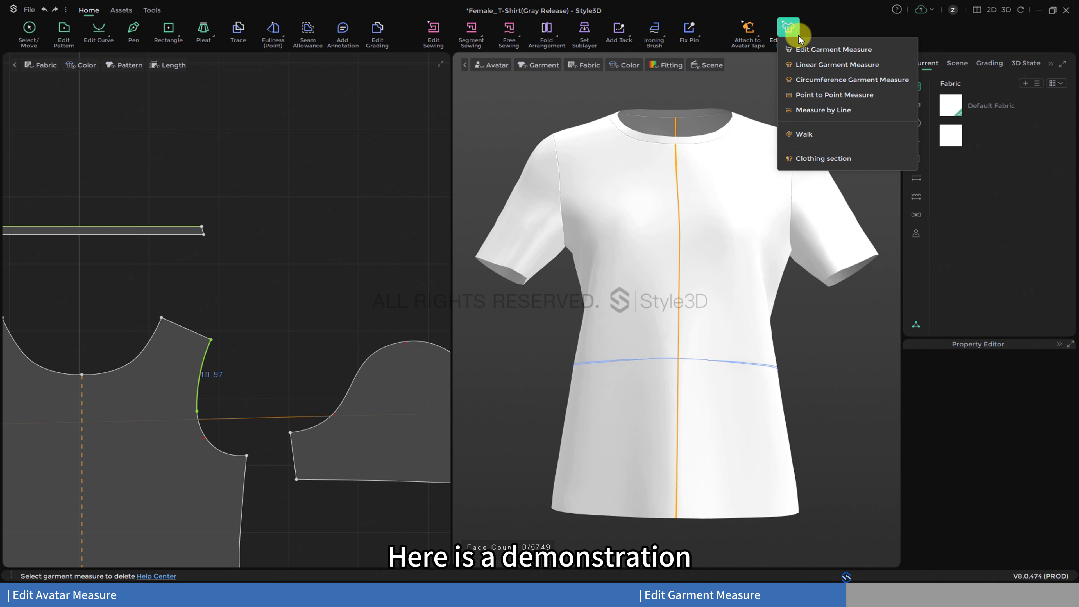
pyautogui.click(811, 134)
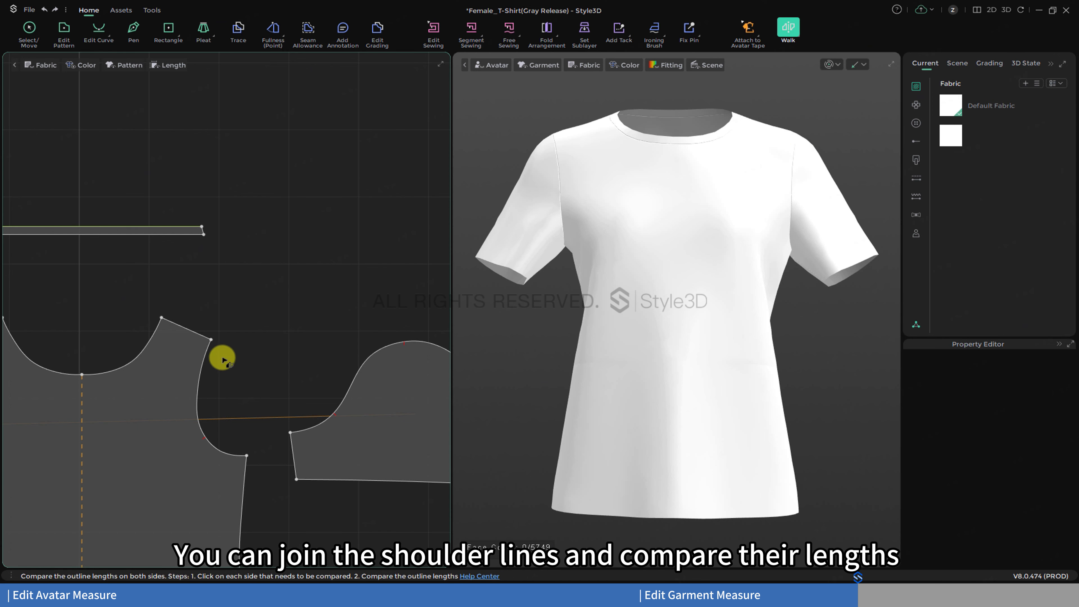
pyautogui.scroll(-4, 228, 346)
pyautogui.scroll(-3, 228, 346)
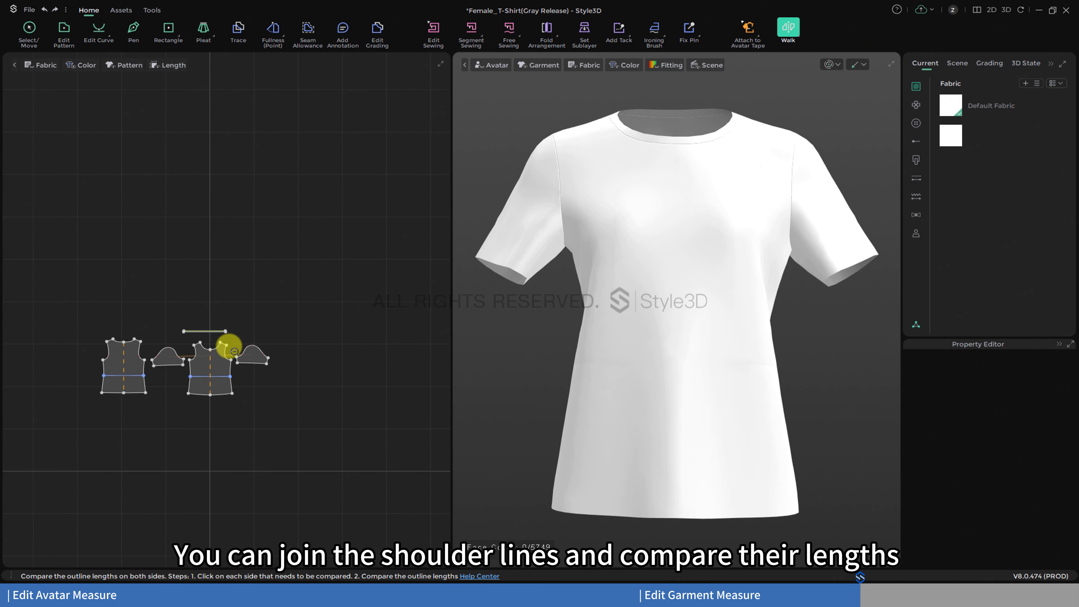
pyautogui.scroll(2, 196, 346)
pyautogui.click(197, 344)
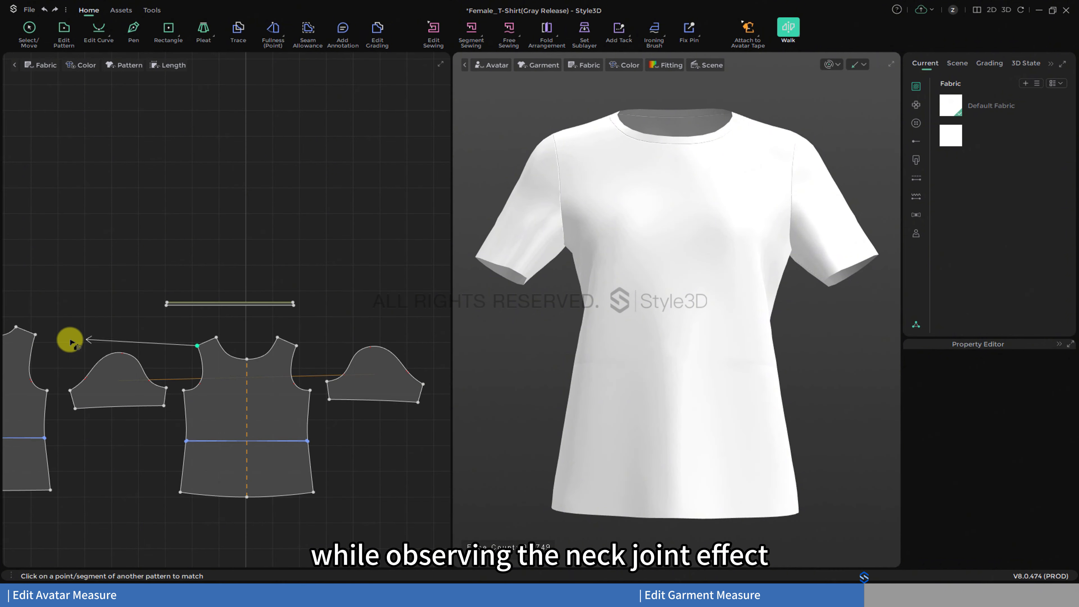
pyautogui.click(35, 336)
pyautogui.moveTo(35, 336); pyautogui.dragTo(227, 349, button='middle')
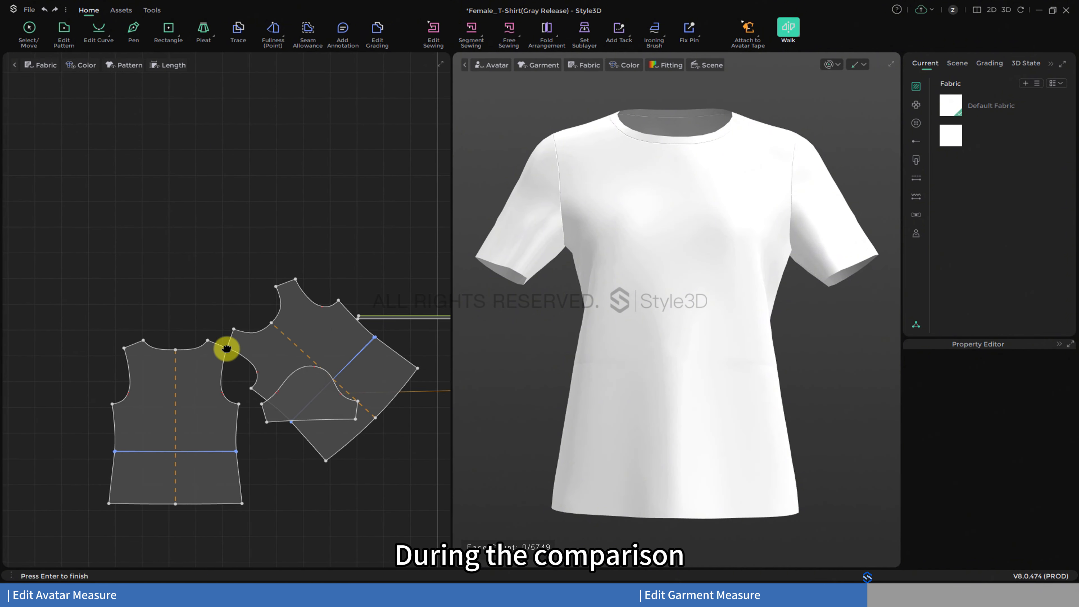
pyautogui.scroll(3, 227, 349)
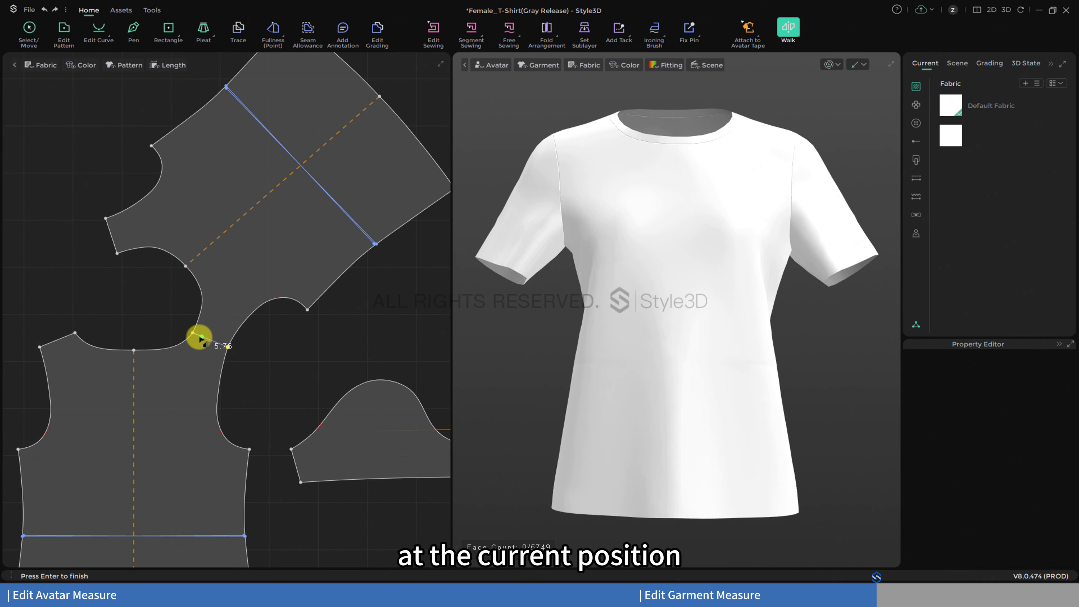
# Step: Create notches near the neck end of the joined shoulder line, first on the moving pattern and finally on both patterns
pyautogui.rightClick(201, 338)
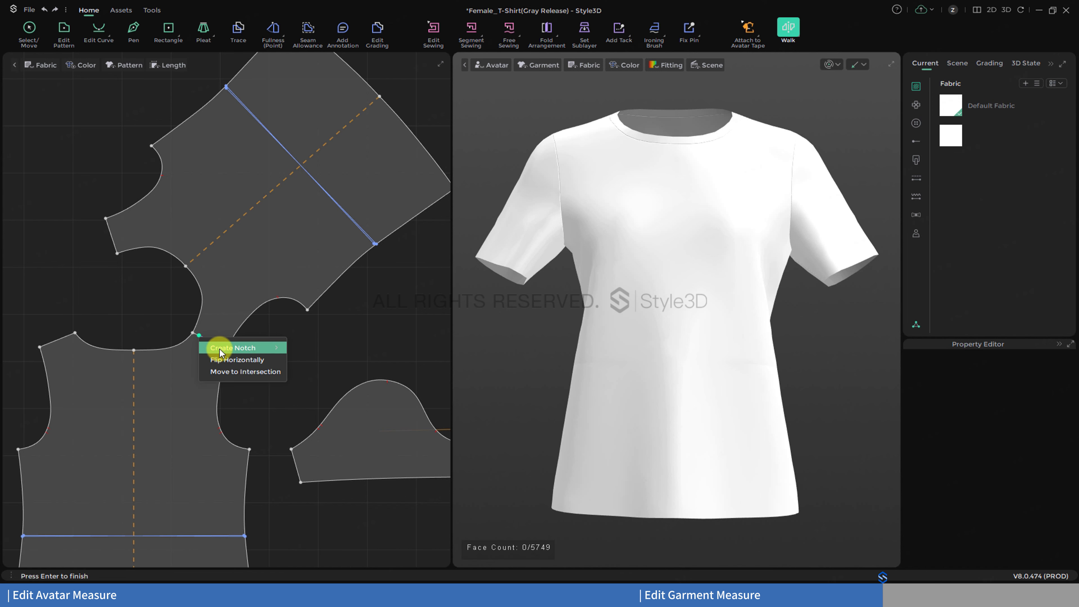
pyautogui.moveTo(220, 351)
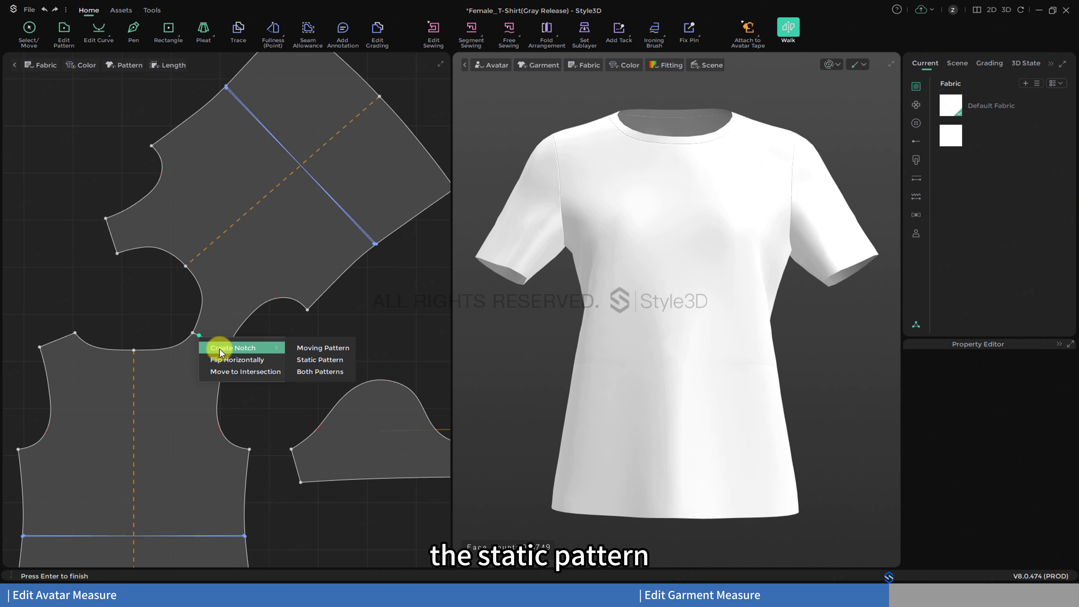
pyautogui.click(311, 349)
pyautogui.scroll(5, 206, 338)
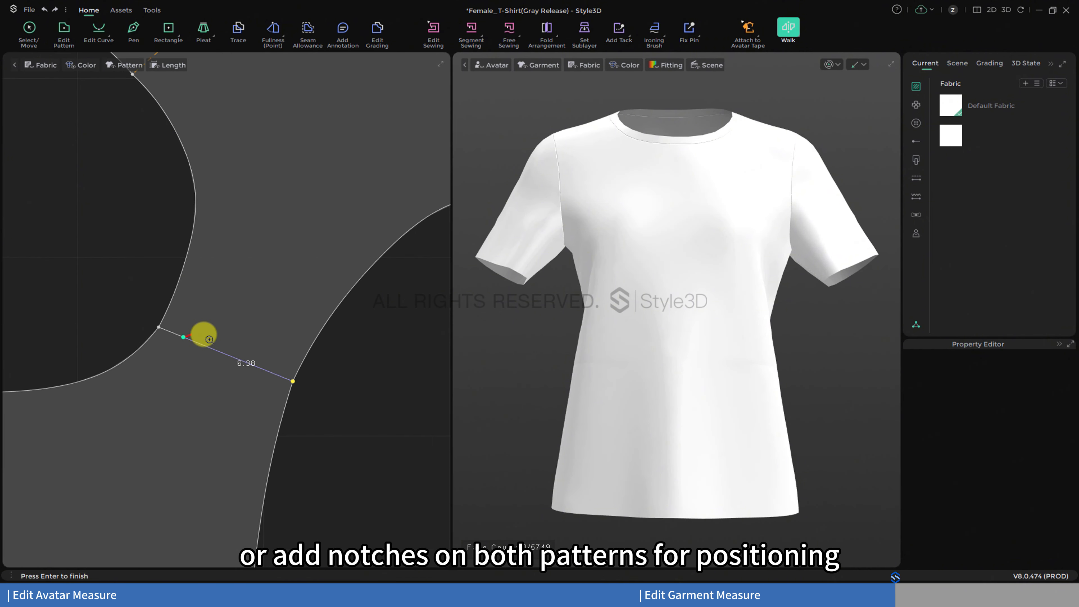
pyautogui.rightClick(184, 339)
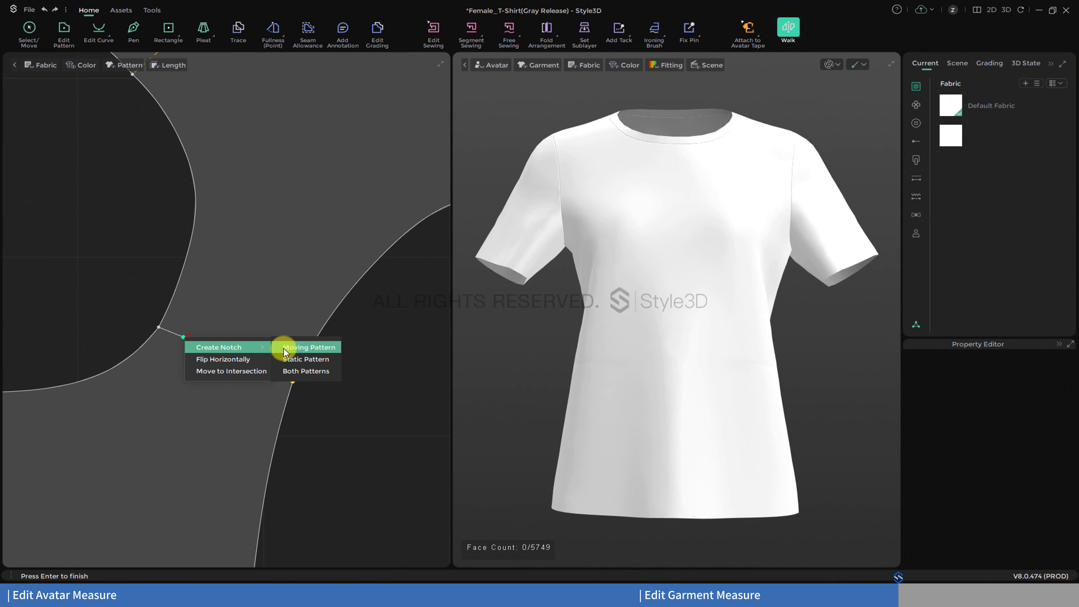
pyautogui.click(284, 352)
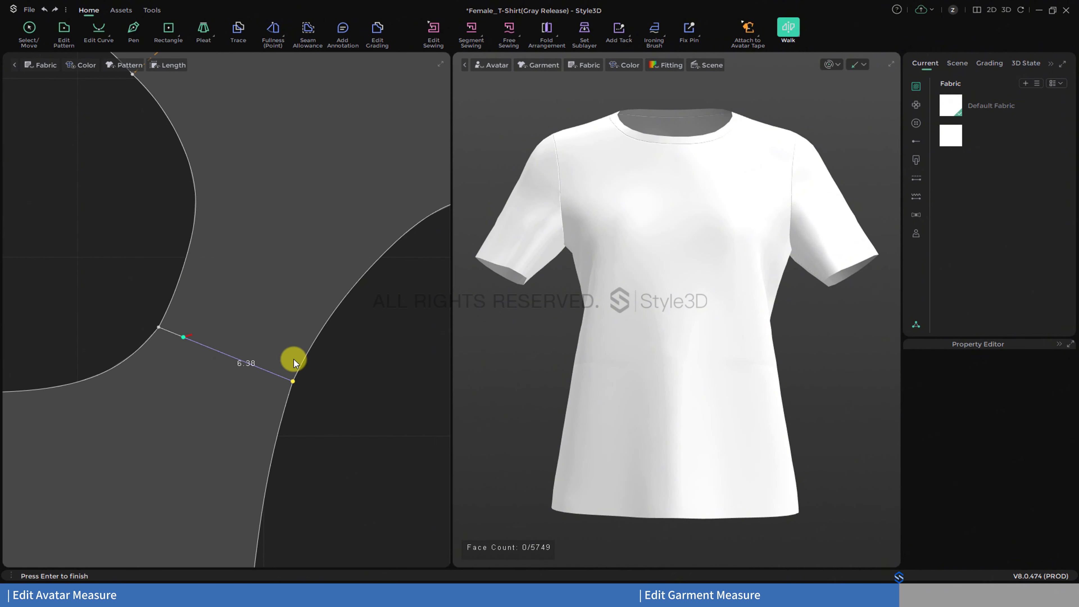
pyautogui.rightClick(181, 338)
pyautogui.moveTo(225, 348)
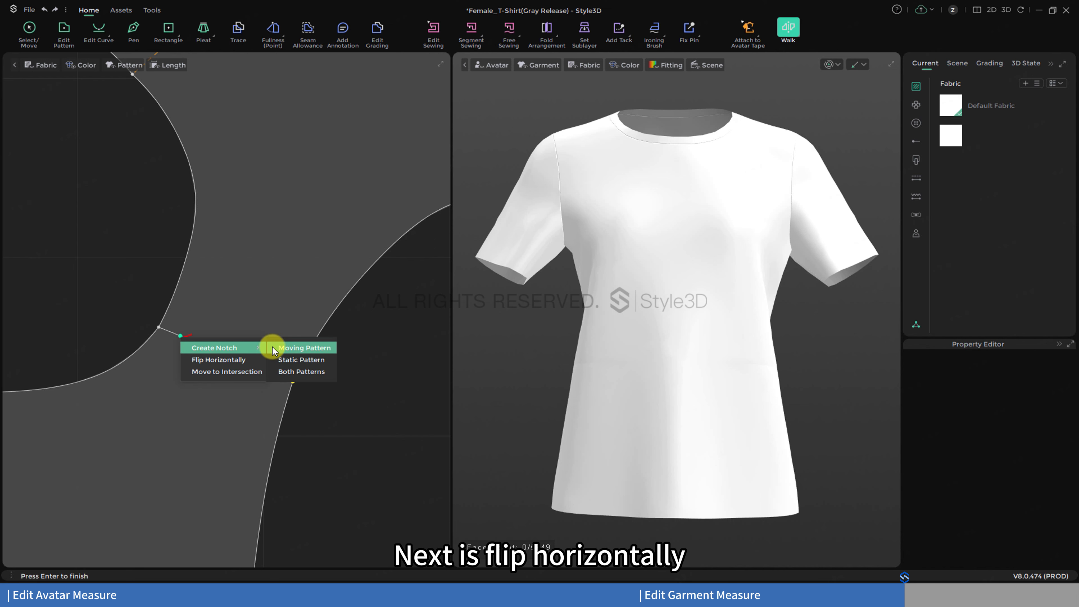
pyautogui.click(296, 376)
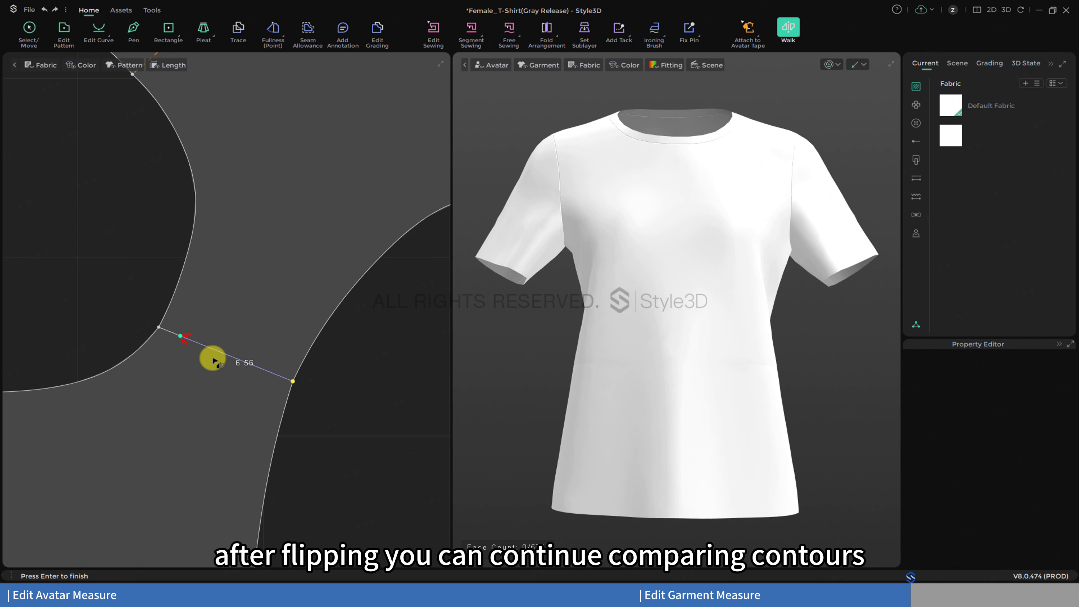
# Step: Flip the moving front pattern horizontally and end the comparison
pyautogui.rightClick(181, 338)
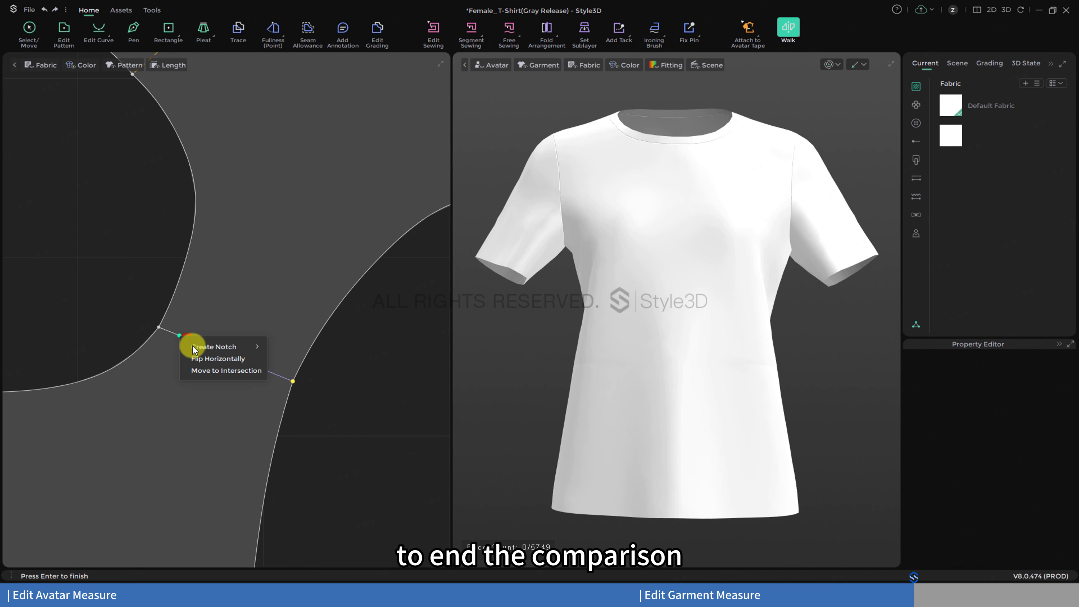
pyautogui.click(214, 362)
pyautogui.scroll(-10, 213, 363)
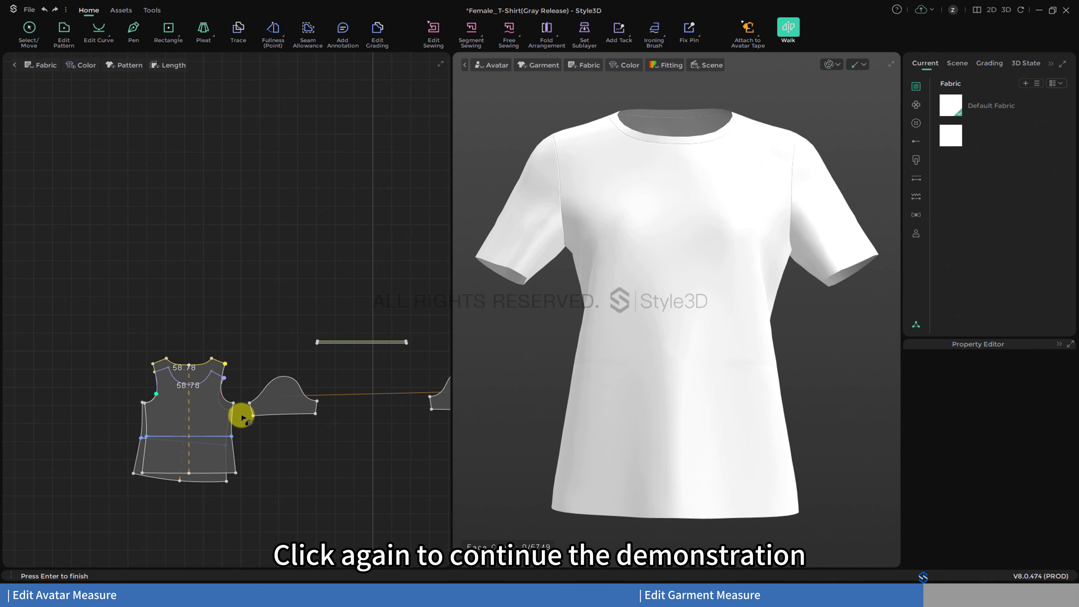
pyautogui.press('Return')
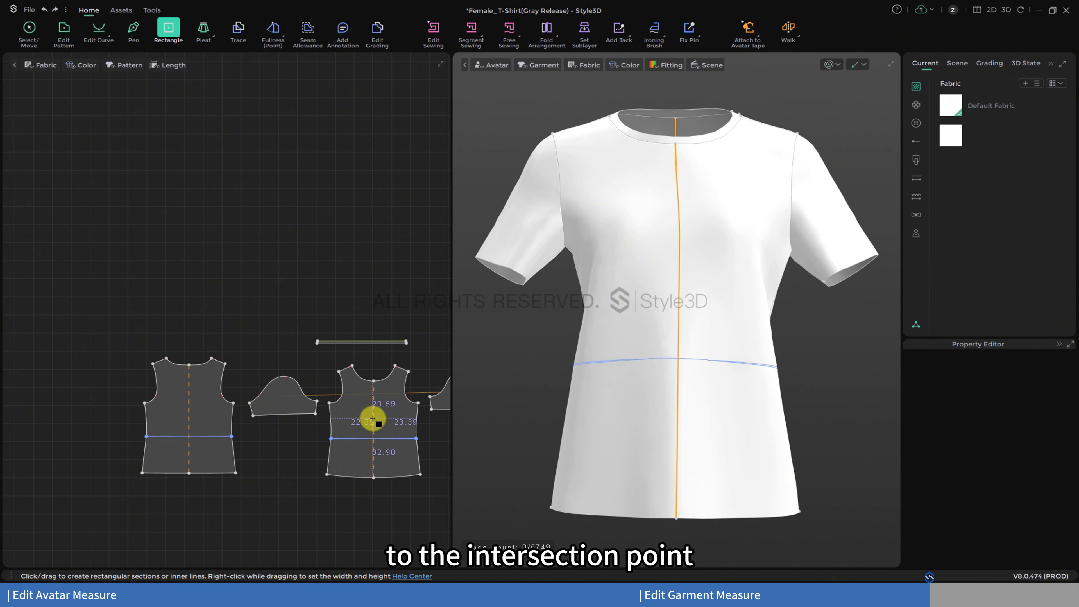
# Step: Start another Walk comparison joining the front pattern's shoulder point to the back's and follow the shoulder line toward the neck
pyautogui.click(788, 28)
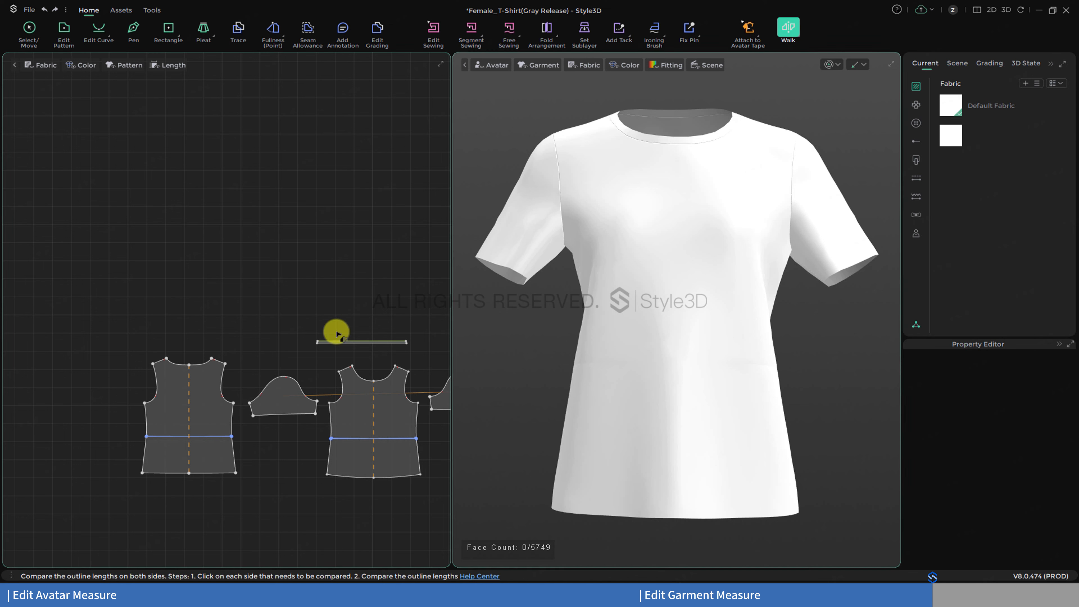
pyautogui.click(339, 371)
pyautogui.click(225, 365)
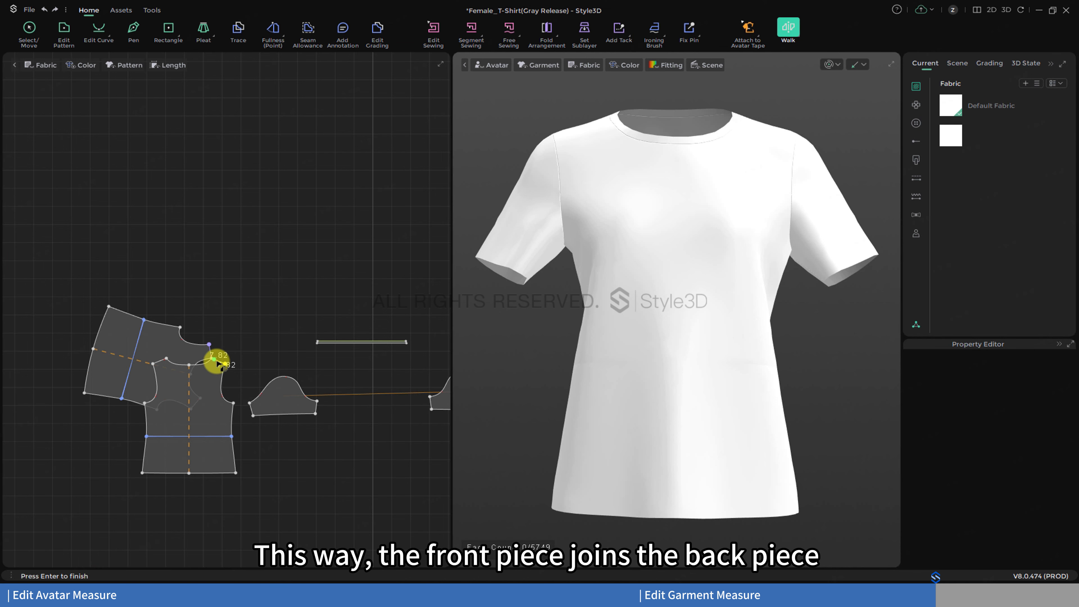
pyautogui.scroll(5, 216, 362)
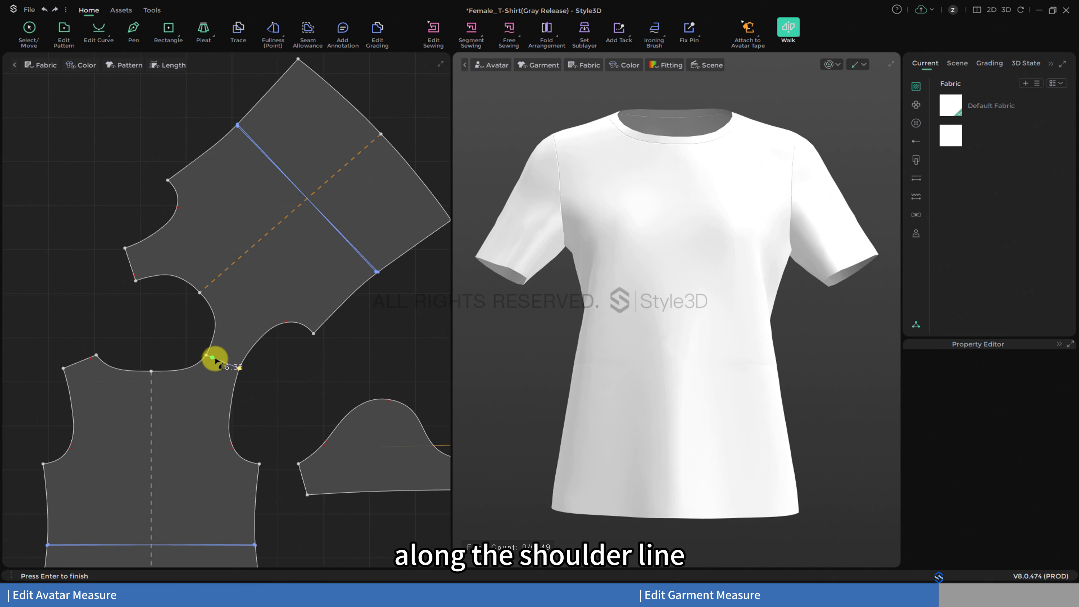
# Step: Apply Move to Intersection to the front pattern and finish the comparison with both shoulder lines joined
pyautogui.rightClick(216, 360)
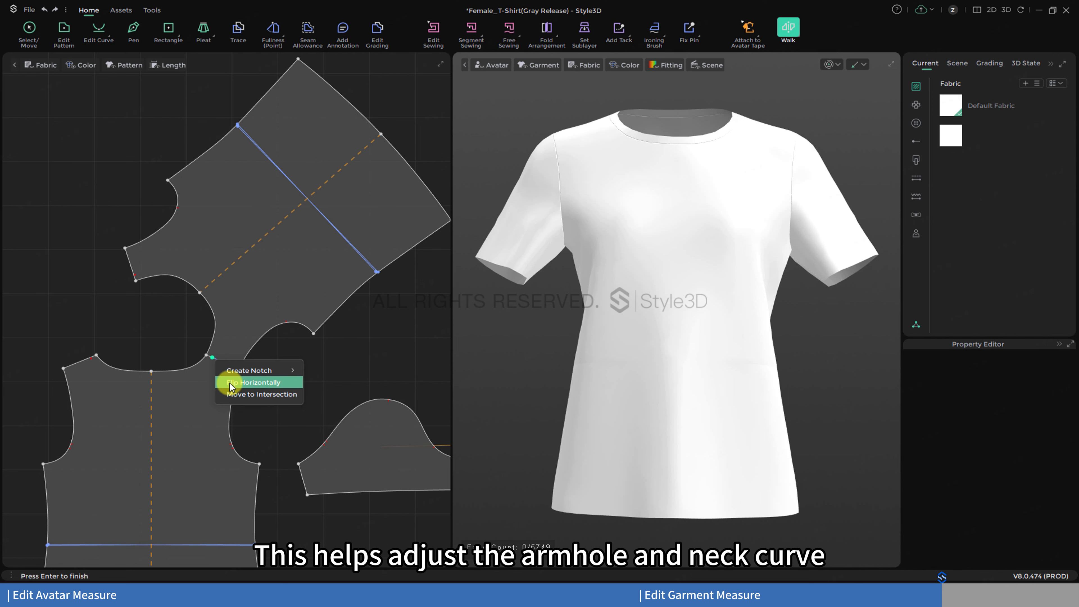
pyautogui.click(237, 393)
pyautogui.scroll(6, 221, 366)
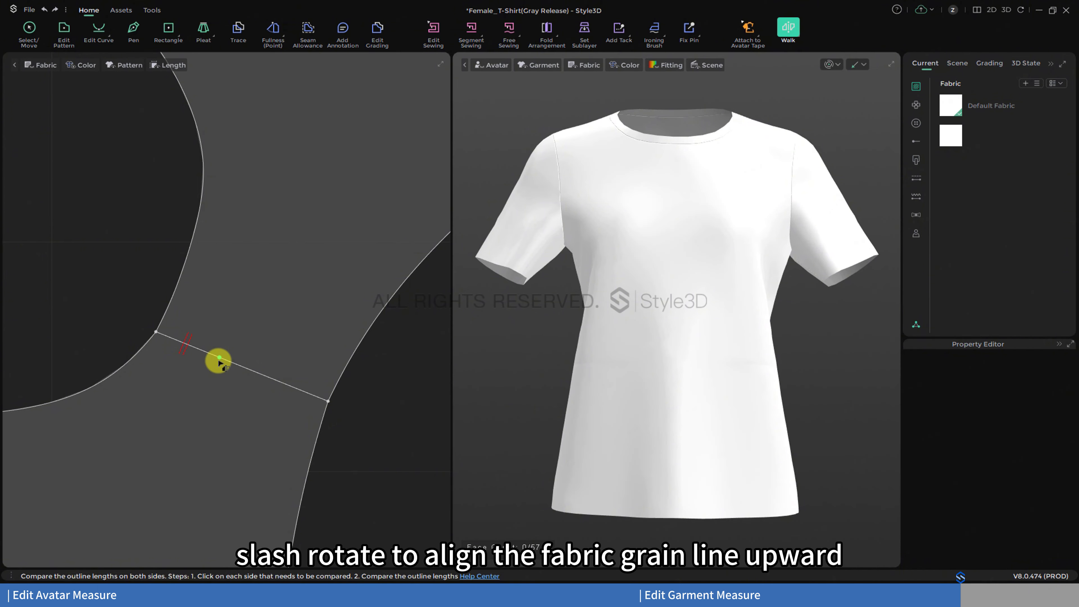
pyautogui.scroll(-4, 218, 362)
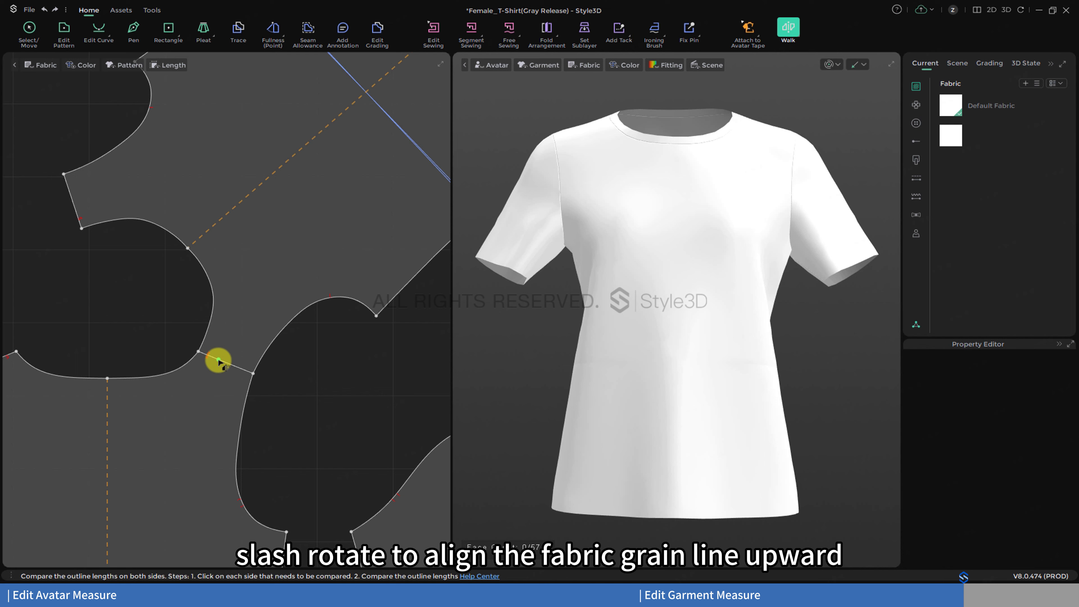
# Step: Rotate the tilted front pattern upright using the Parallel to Grain Line Up option
pyautogui.press('q')
pyautogui.rightClick(356, 212)
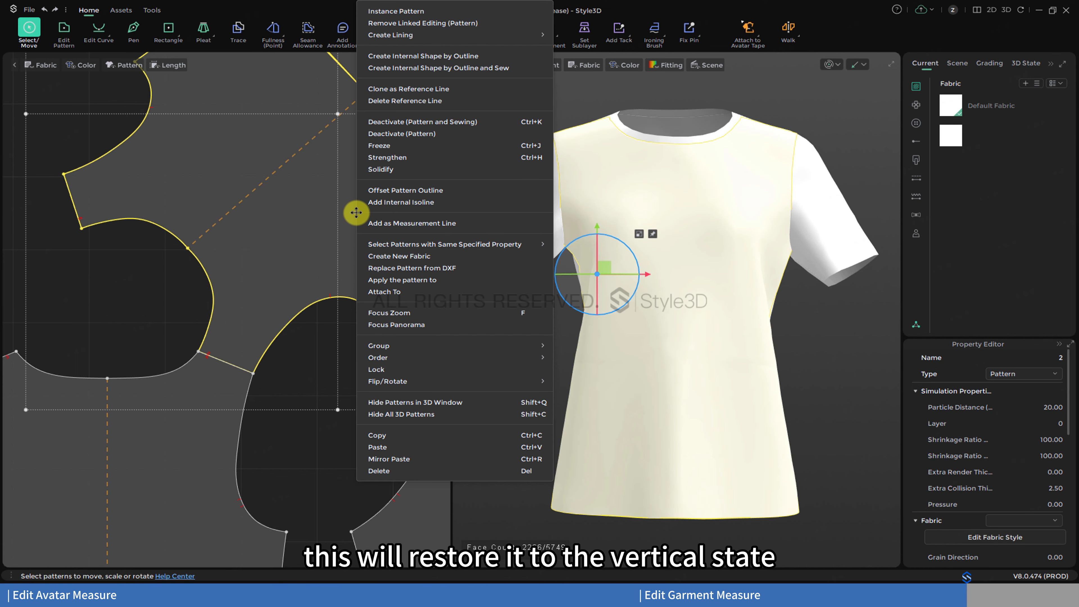
pyautogui.moveTo(546, 382)
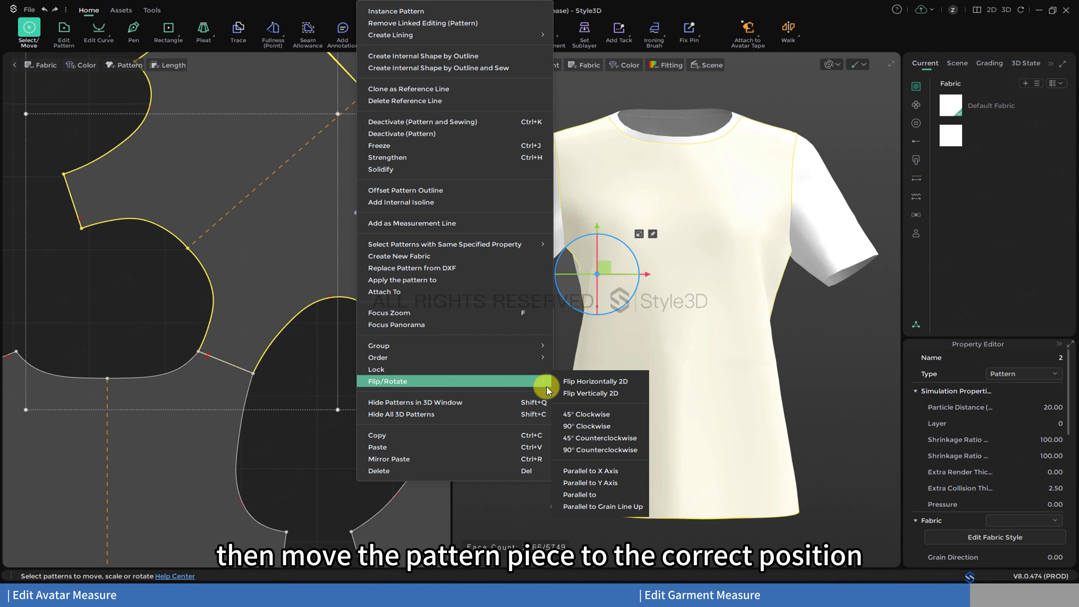
pyautogui.click(621, 500)
pyautogui.scroll(-5, 429, 366)
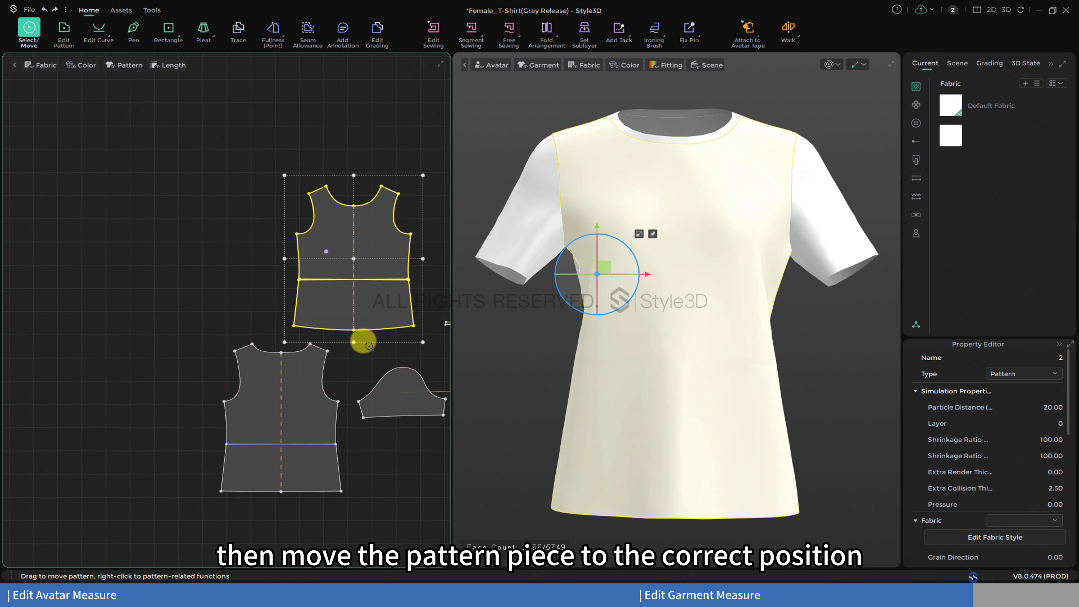
# Step: Move the front pattern back into the row of pieces, between the two sleeve patterns on the avatar's silhouette
pyautogui.scroll(-3, 373, 351)
pyautogui.moveTo(293, 357); pyautogui.dragTo(142, 364, button='middle')
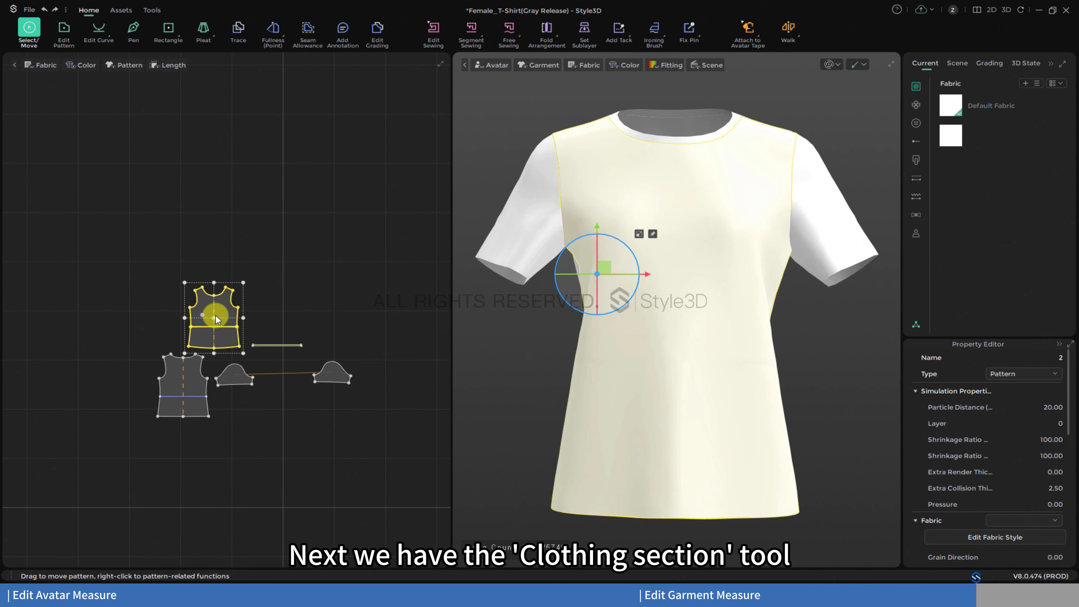
pyautogui.moveTo(216, 318); pyautogui.dragTo(282, 384)
pyautogui.scroll(2, 290, 392)
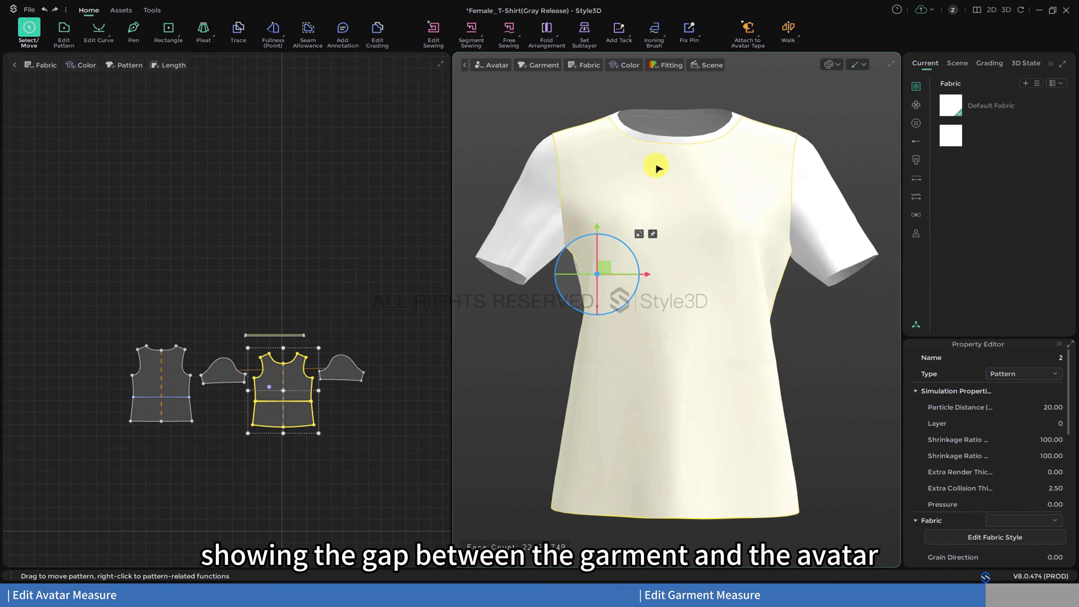
# Step: Activate the Clothing section tool, show the avatar and inspect the horizontal cross-section from an angle
pyautogui.click(799, 37)
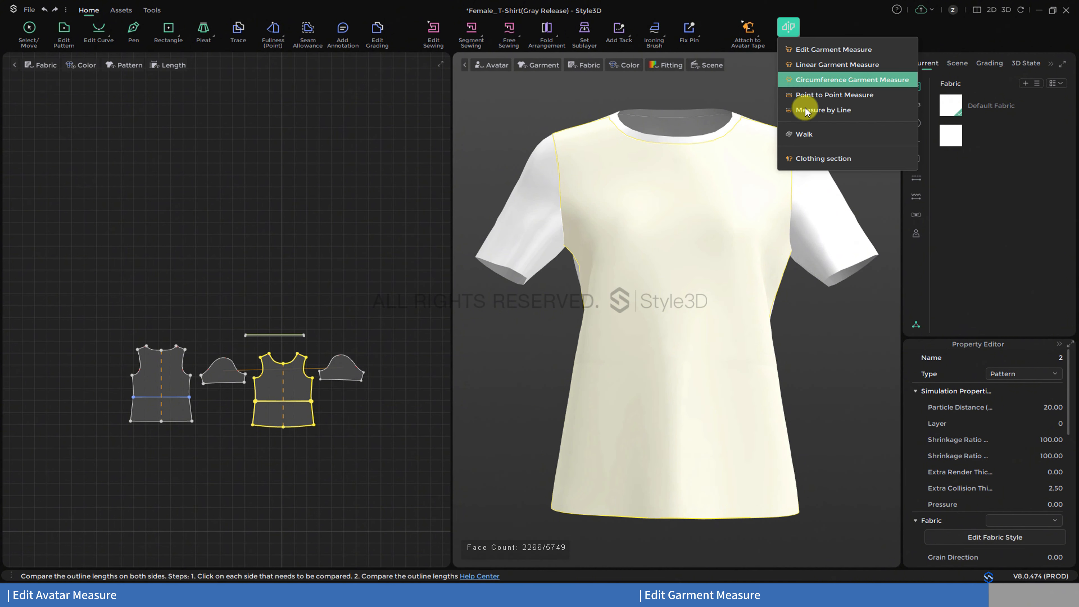
pyautogui.click(811, 157)
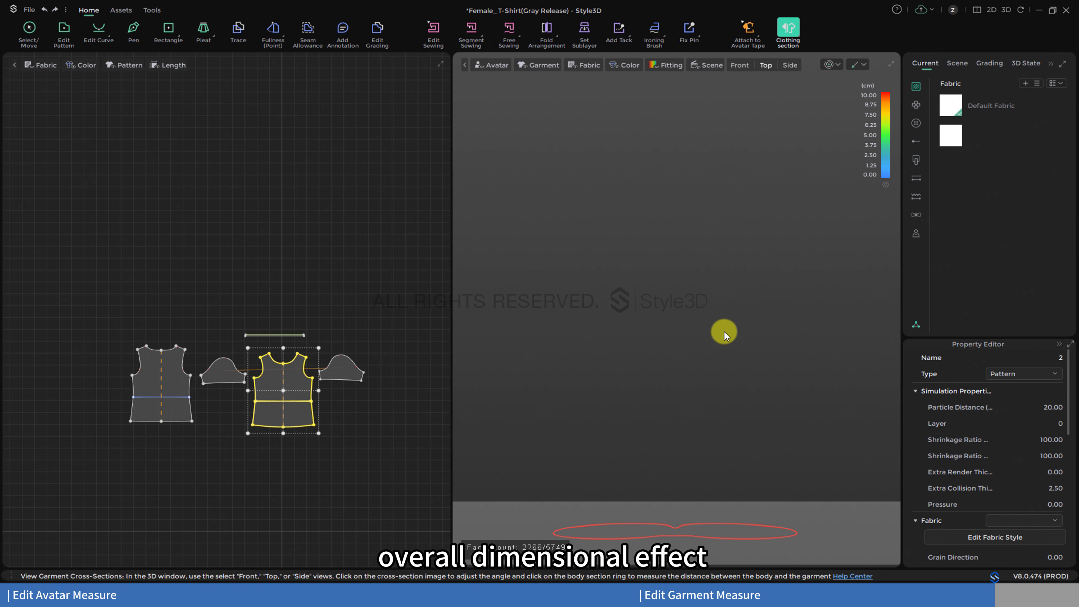
pyautogui.hotkey('shift', 'a')
pyautogui.moveTo(725, 331); pyautogui.dragTo(729, 395, button='right')
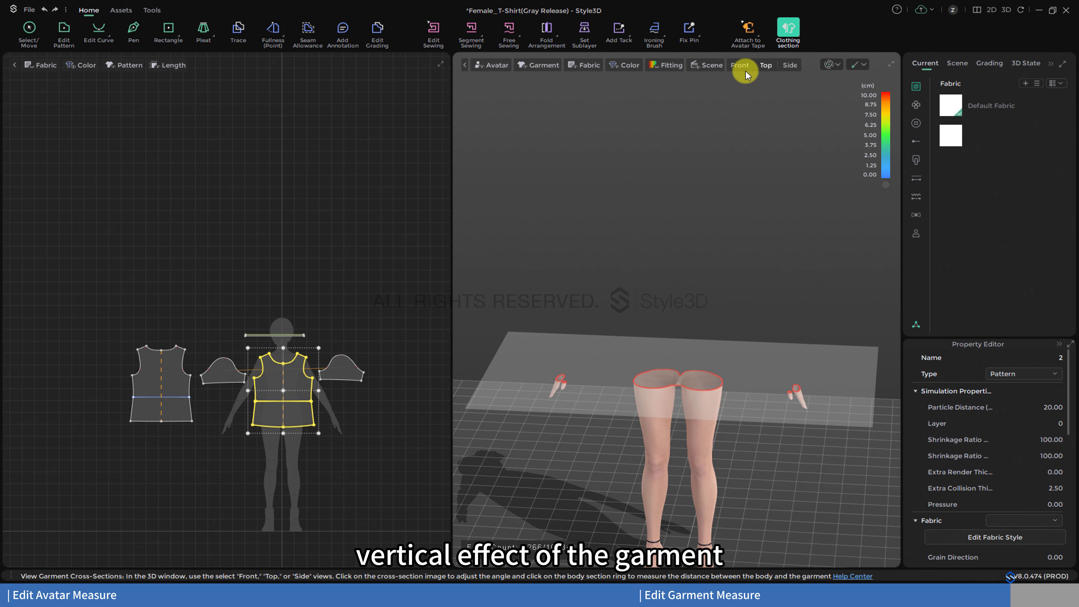
# Step: Switch to the Side cross-section, examine the gap between garment and body, and return to the avatar's front view
pyautogui.click(792, 66)
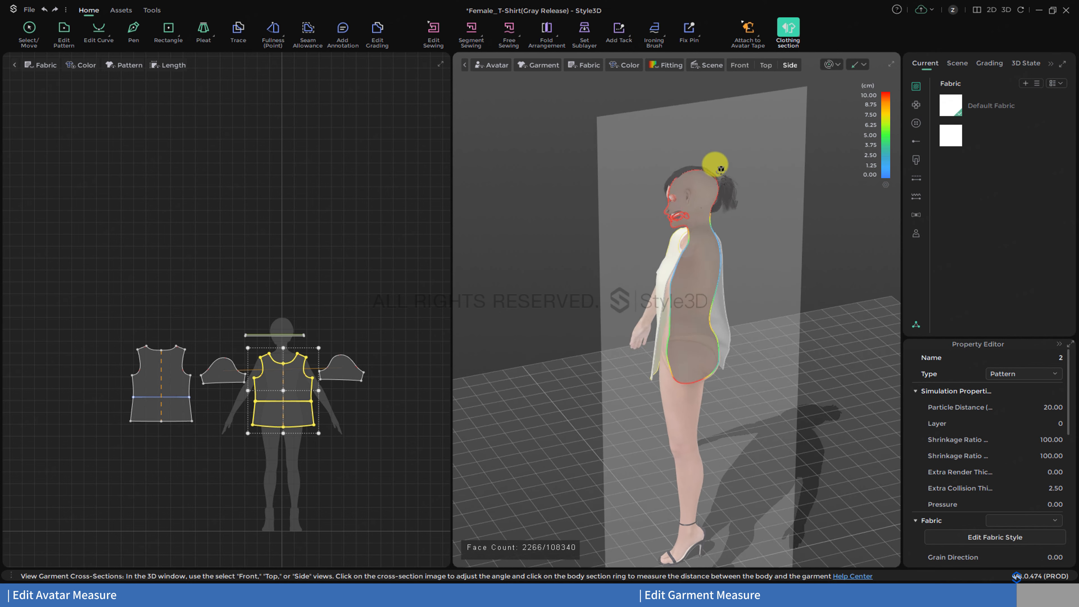
pyautogui.moveTo(690, 159); pyautogui.dragTo(772, 159, button='right')
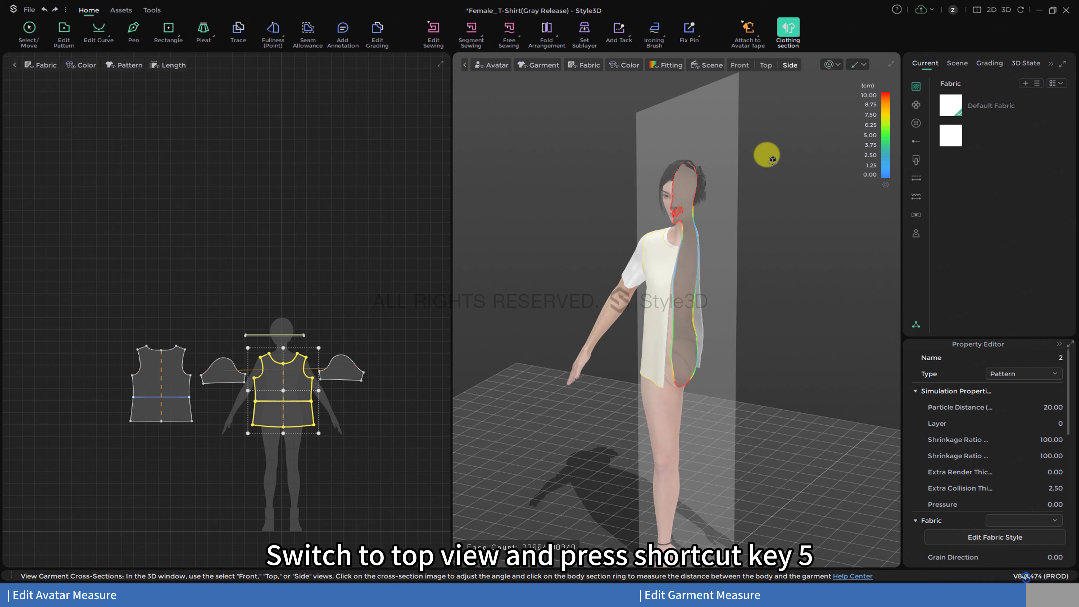
pyautogui.press('2')
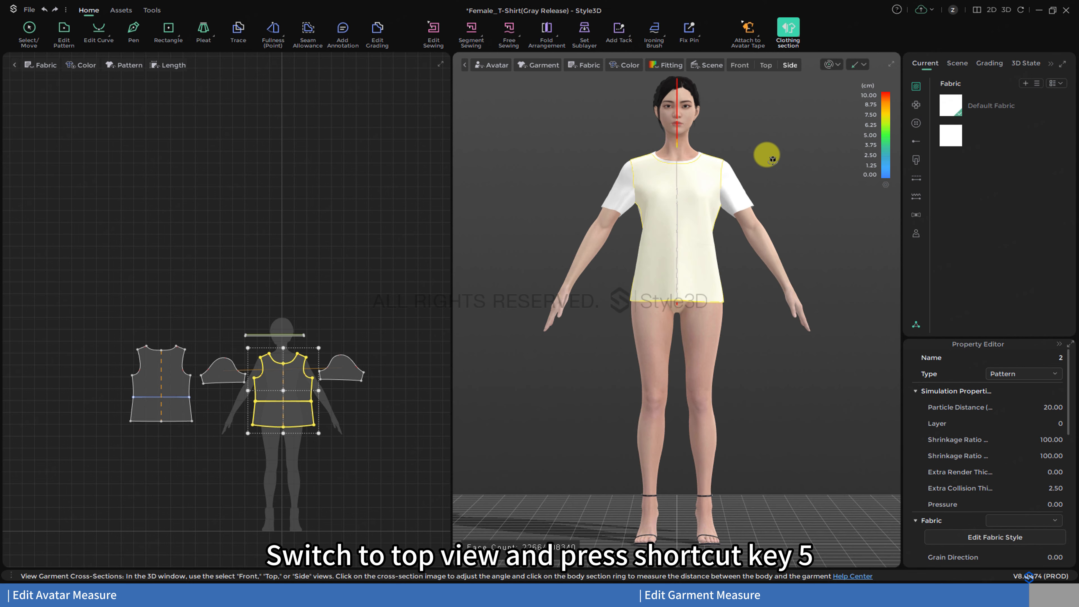
# Step: Examine the garment's Front cross-section and its Top cross-section from different angles
pyautogui.click(740, 65)
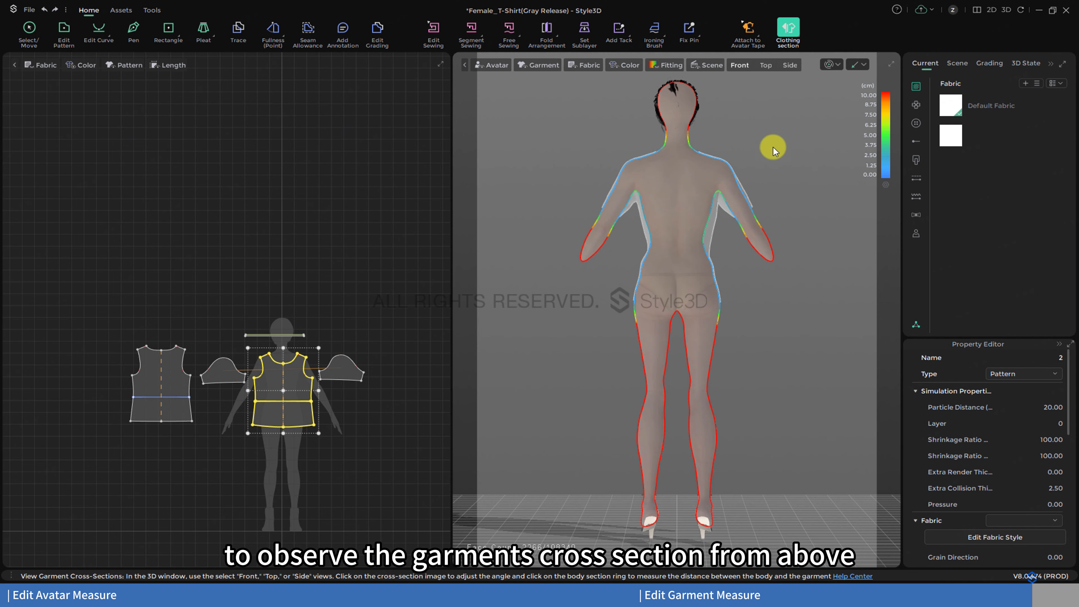
pyautogui.moveTo(773, 147); pyautogui.dragTo(800, 164, button='right')
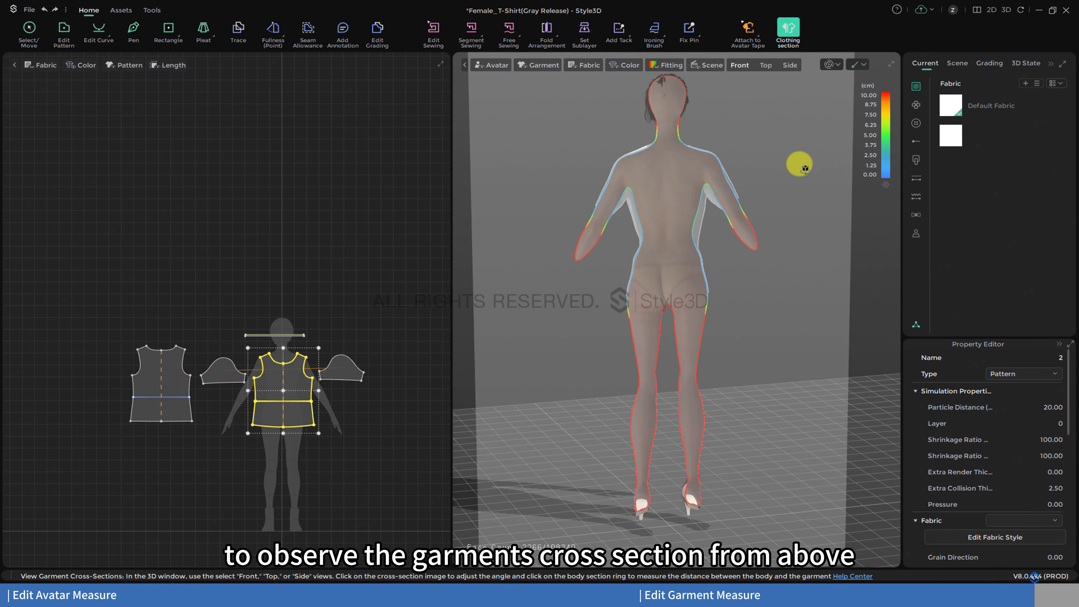
pyautogui.click(760, 68)
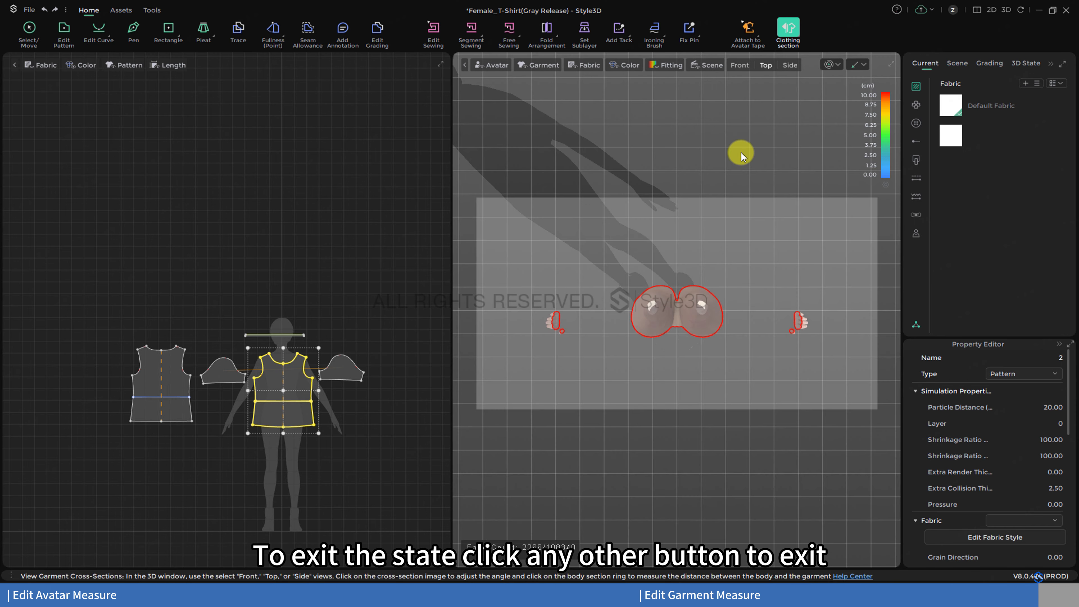
pyautogui.moveTo(743, 274); pyautogui.dragTo(739, 248, button='right')
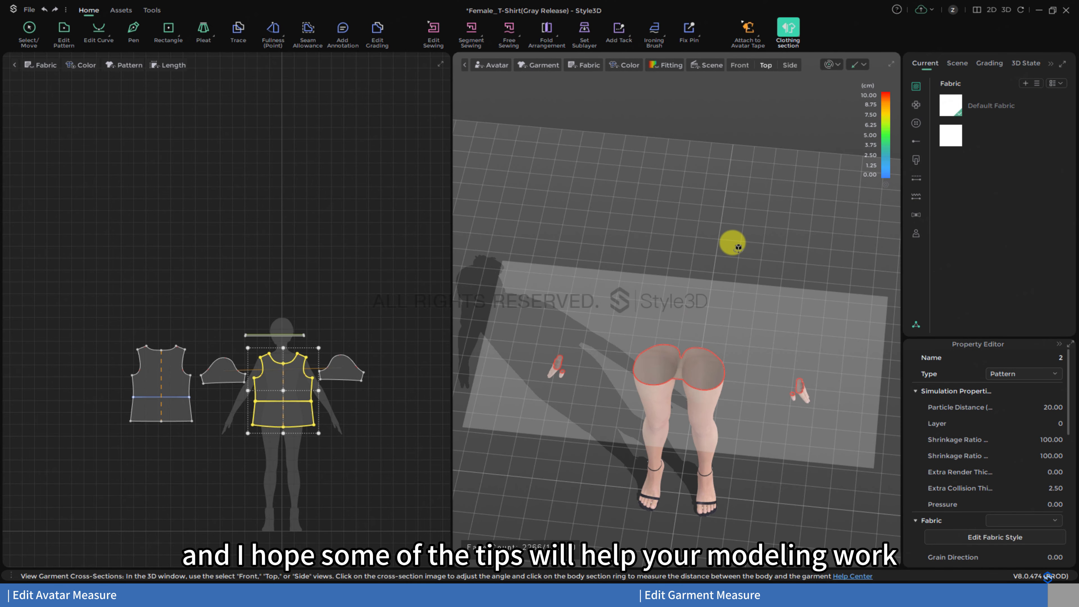
# Step: Return to the avatar's front view, leave the Clothing section tool for Select/Move and deselect the front pattern
pyautogui.press('2')
pyautogui.click(28, 34)
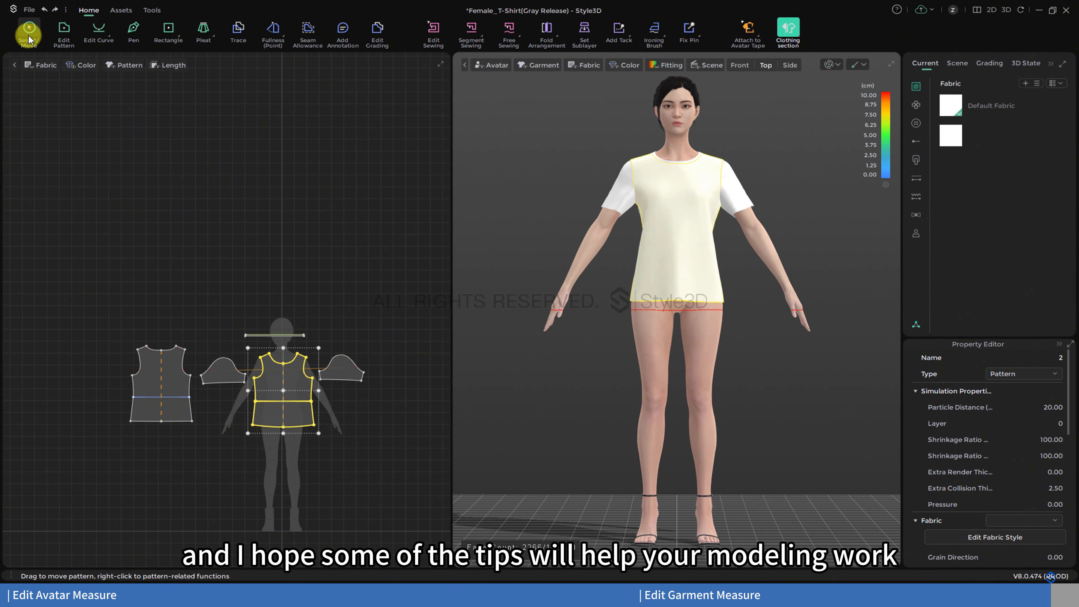
pyautogui.click(879, 270)
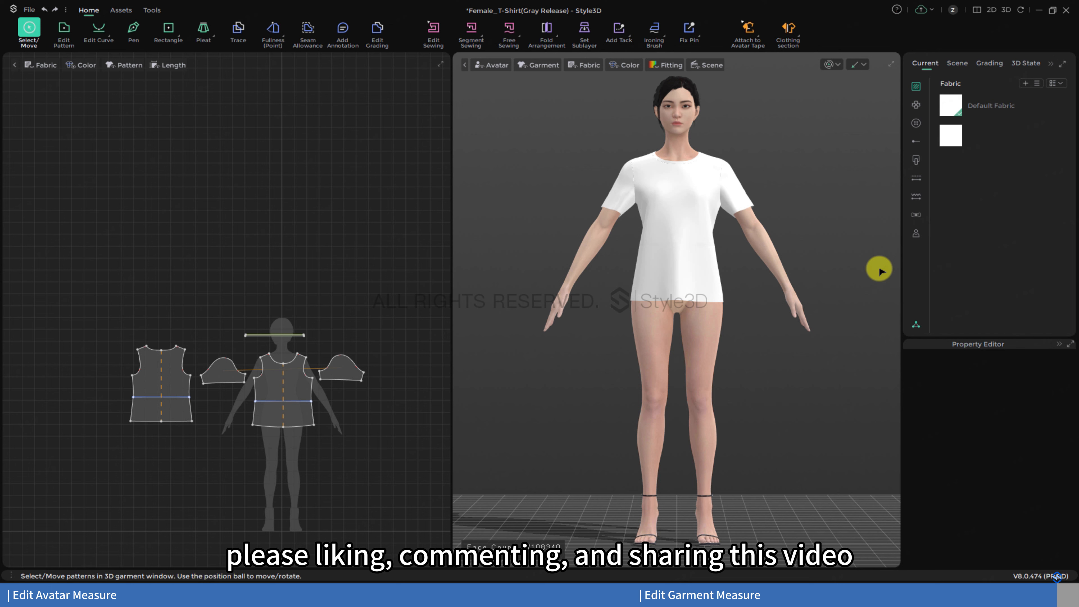